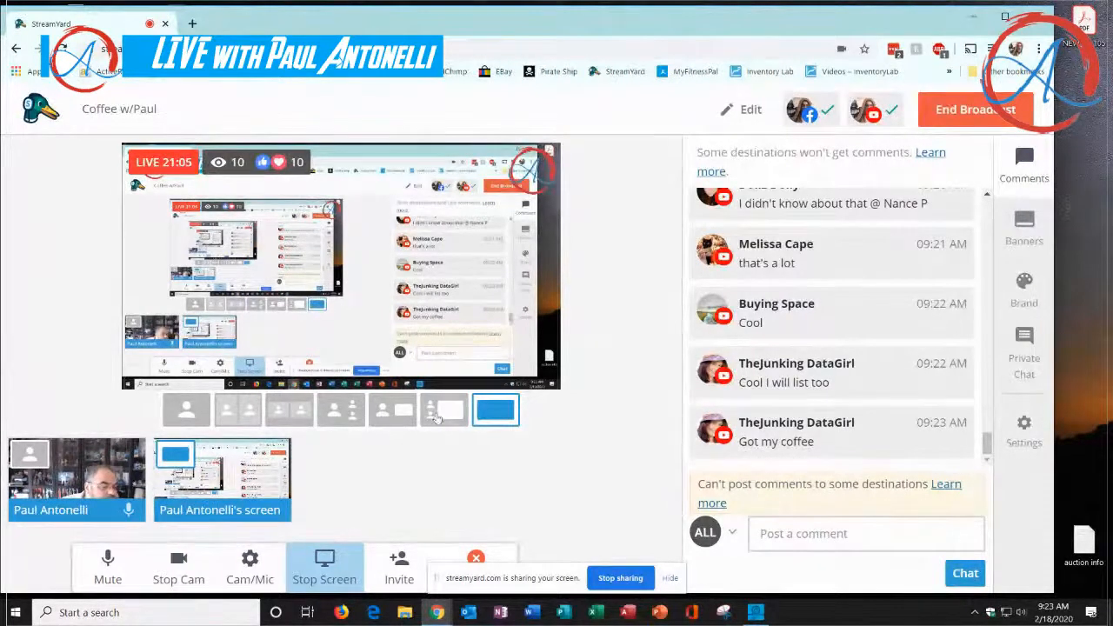
Switch the broadcast to the layout with camera beside the shared screen and return to the full-screen layout
{"action": "left_click", "coordinate": [449, 412]}
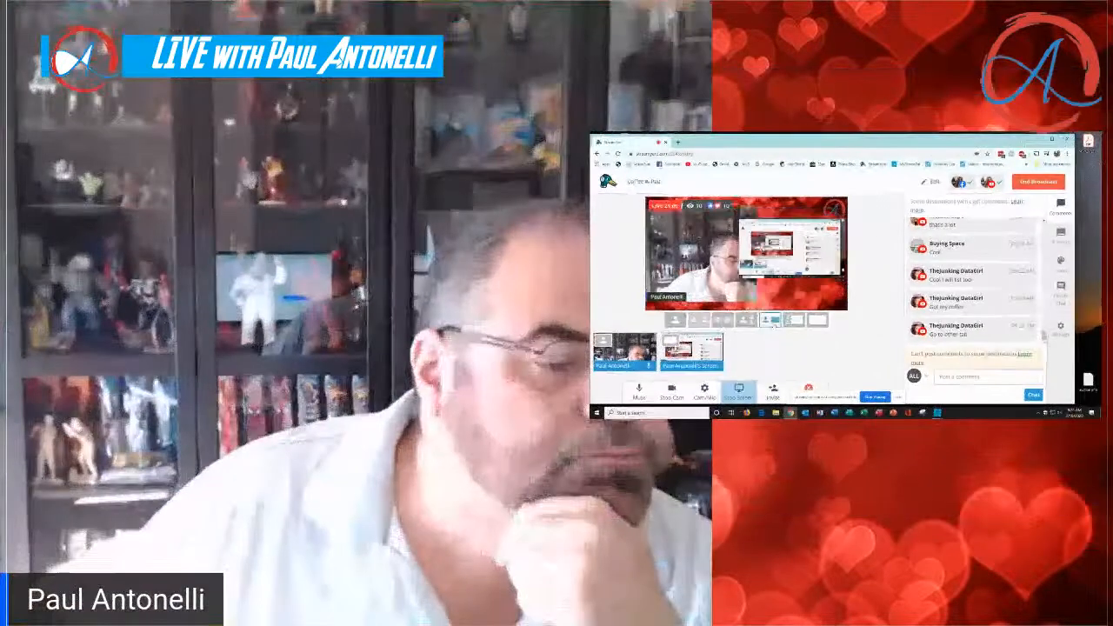
{"action": "left_click", "coordinate": [818, 320]}
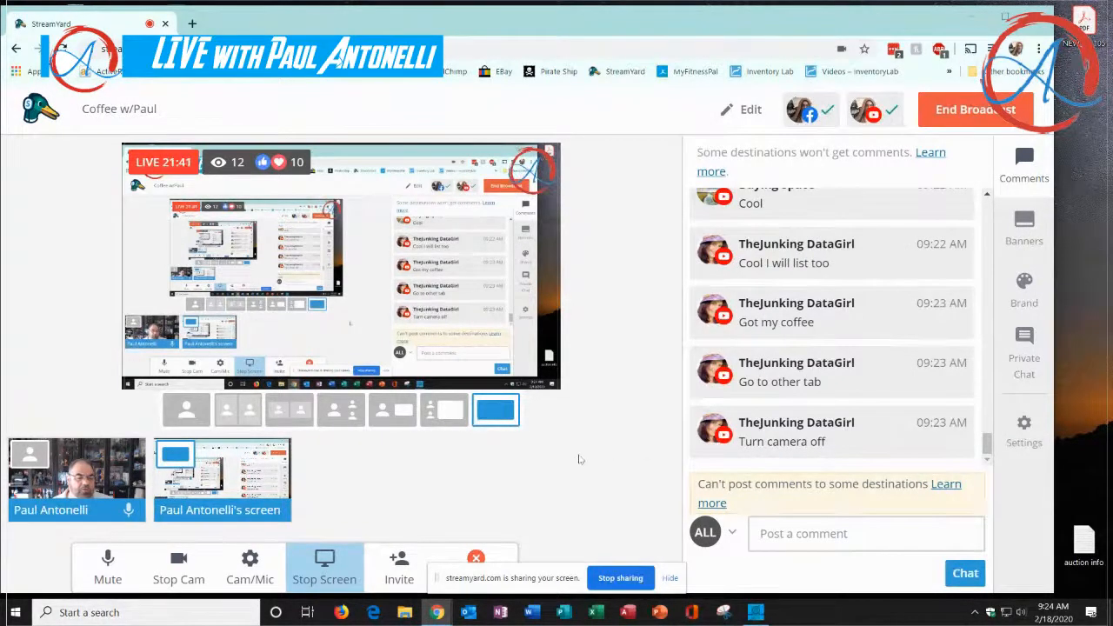
Check the selected webcam and camera resolution in the studio's camera settings, and close the settings
{"action": "left_click", "coordinate": [257, 567]}
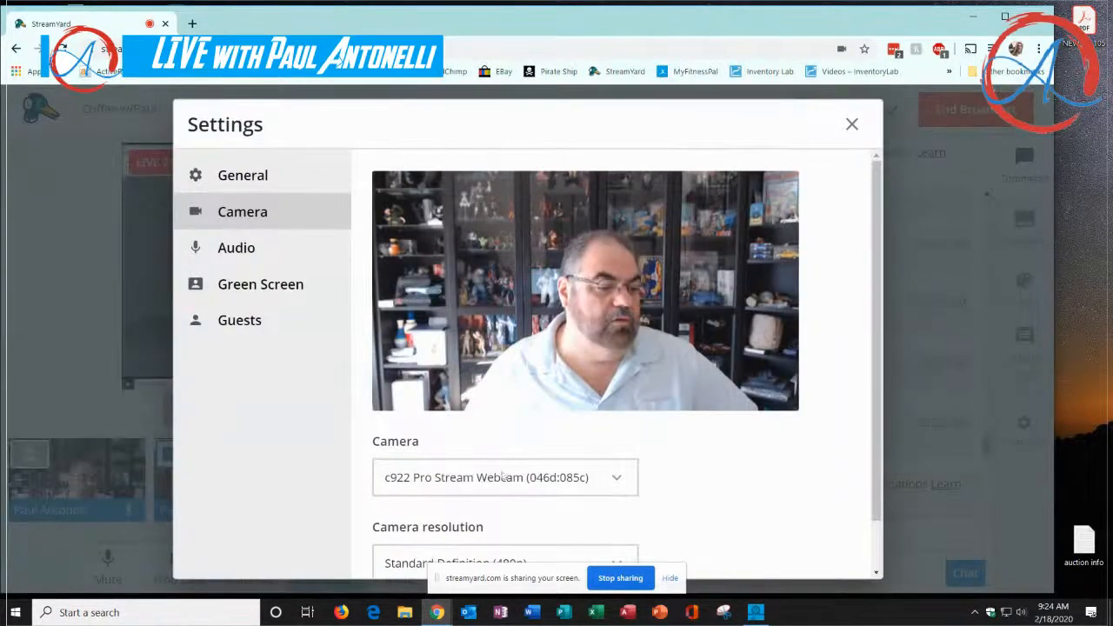
{"action": "scroll", "coordinate": [763, 468], "scroll_direction": "down", "scroll_amount": 1}
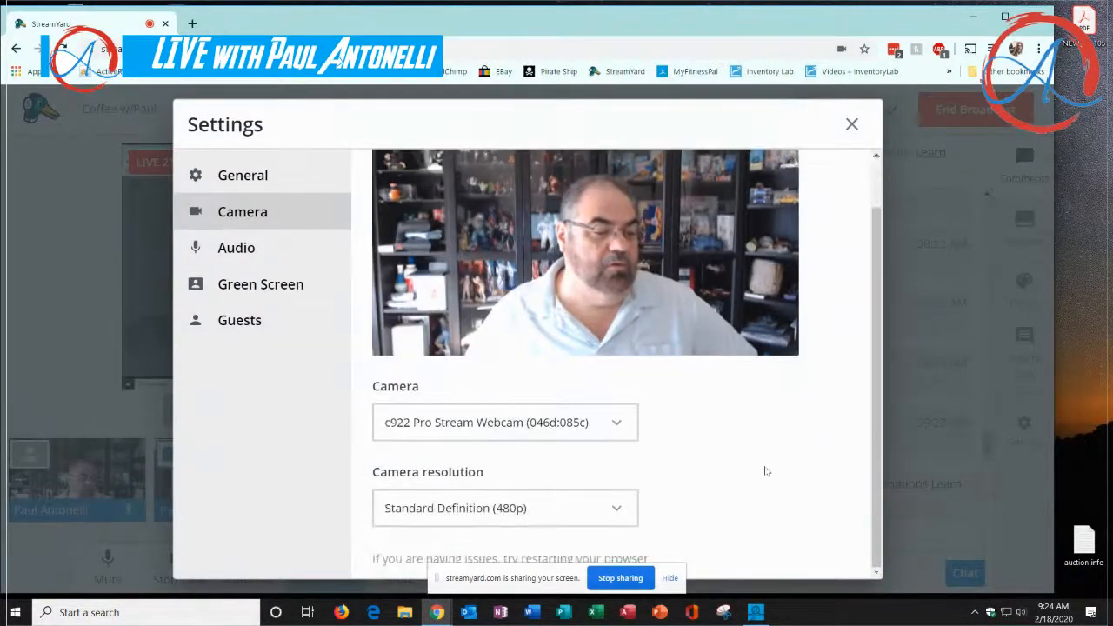
{"action": "left_click", "coordinate": [618, 423]}
{"action": "left_click", "coordinate": [621, 425]}
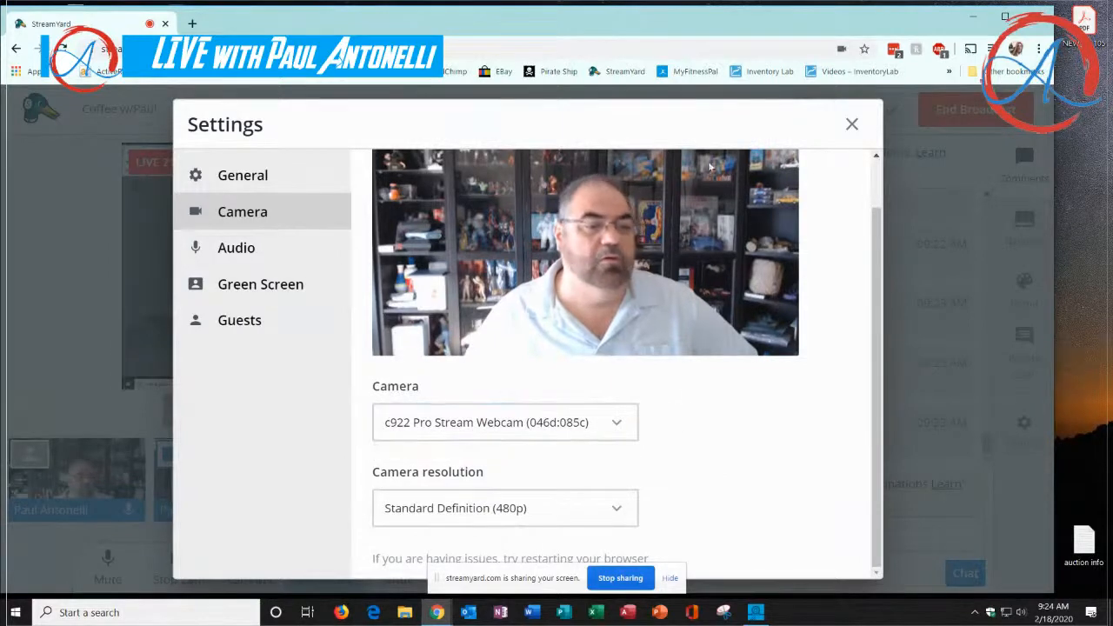
{"action": "left_click", "coordinate": [850, 123]}
{"action": "mouse_move", "coordinate": [131, 479]}
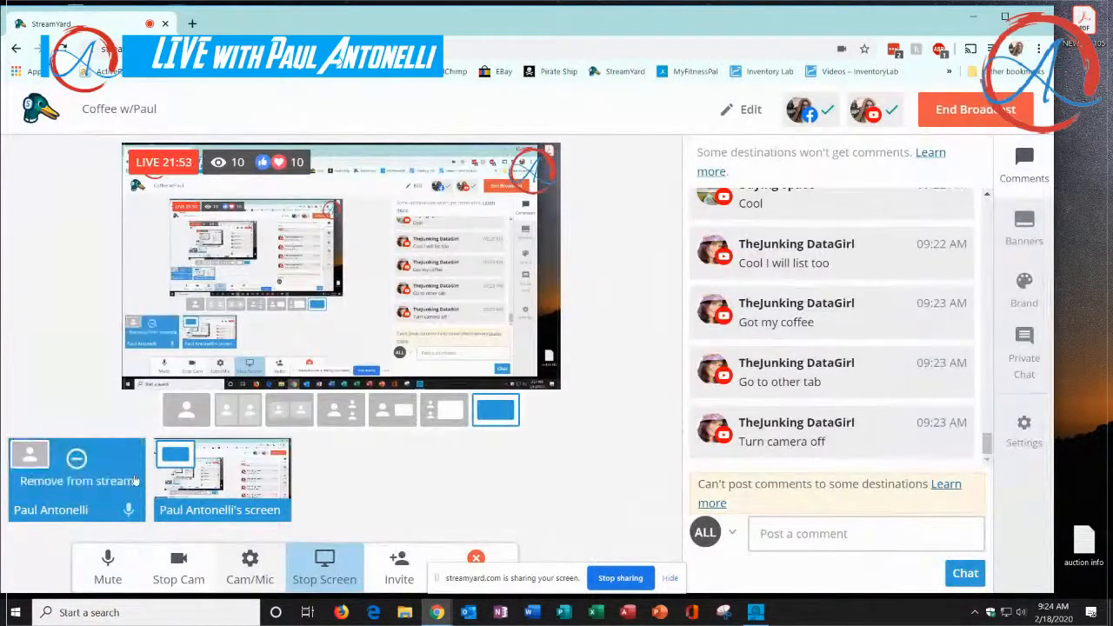
{"action": "left_click", "coordinate": [181, 570]}
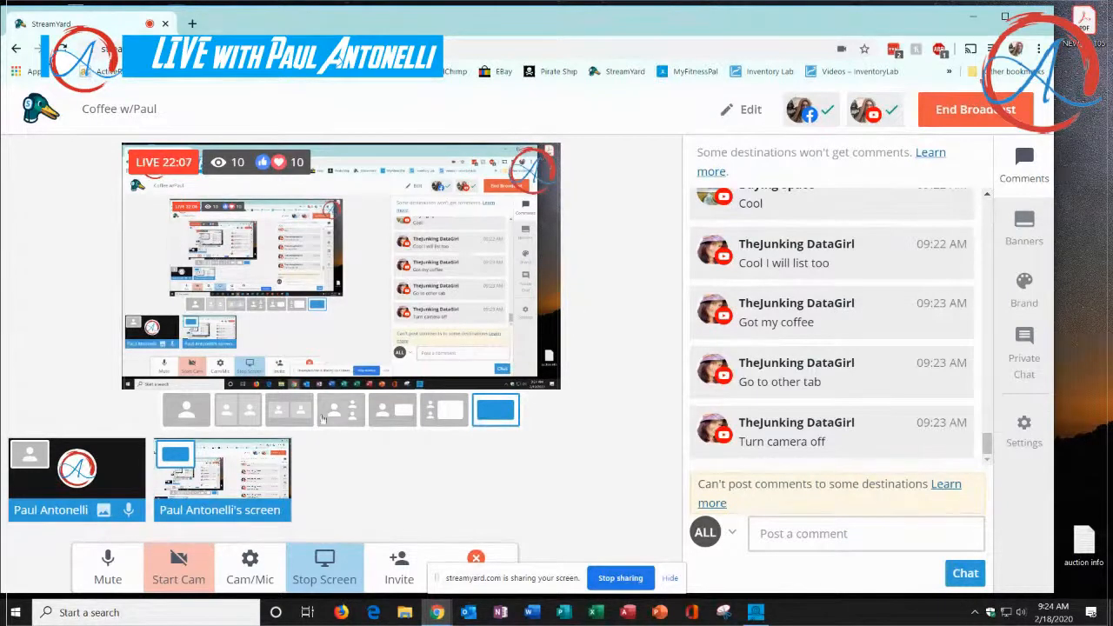
{"action": "mouse_move", "coordinate": [222, 468]}
{"action": "left_click", "coordinate": [223, 468]}
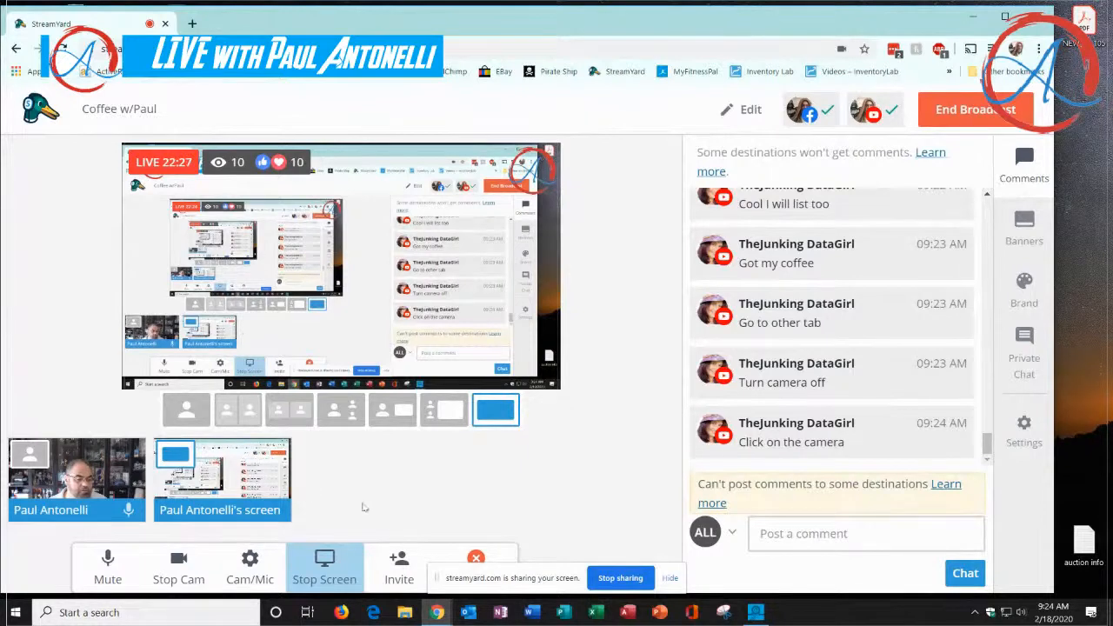
Hide the screen-sharing notice and try the camera-beside-screen layout before restoring the full-screen layout of the shared screen
{"action": "left_click", "coordinate": [666, 578]}
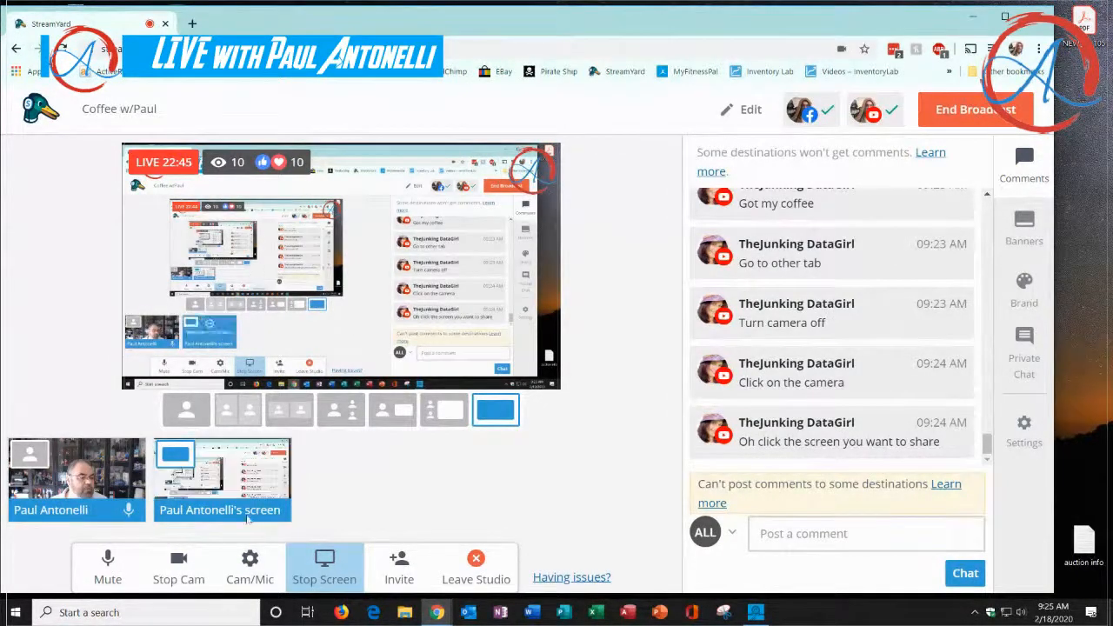
{"action": "mouse_move", "coordinate": [248, 491]}
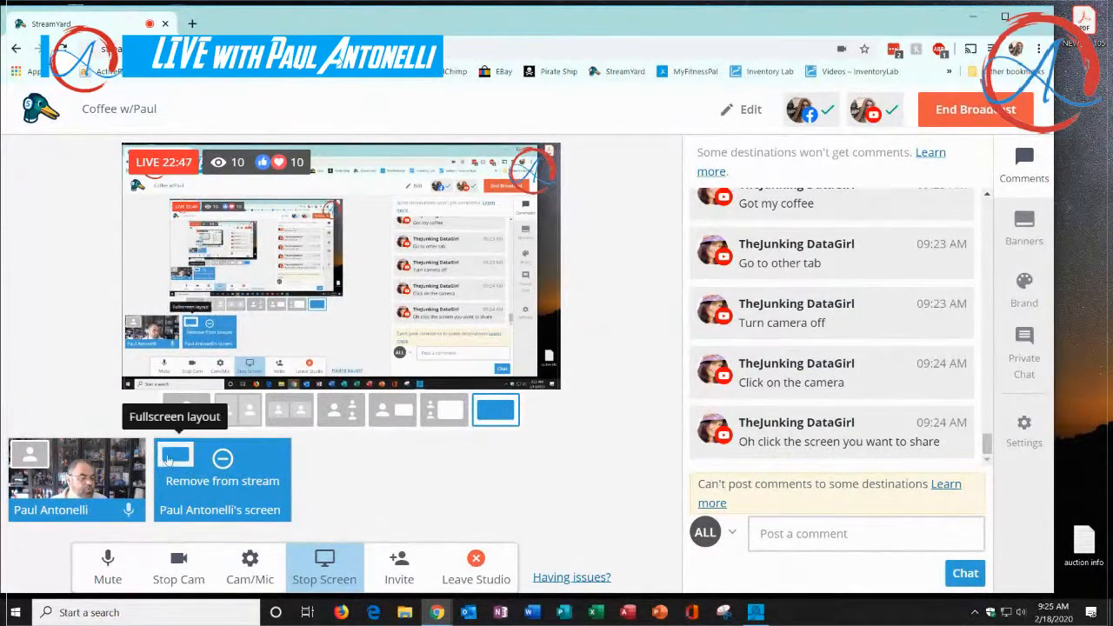
{"action": "left_click", "coordinate": [186, 410]}
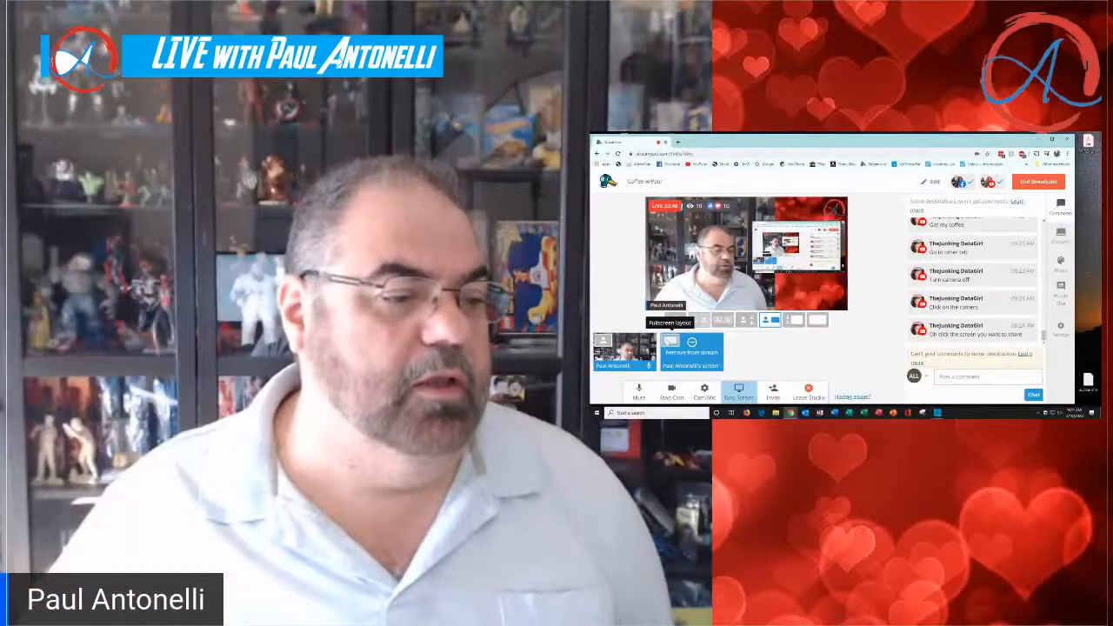
{"action": "left_click", "coordinate": [667, 343]}
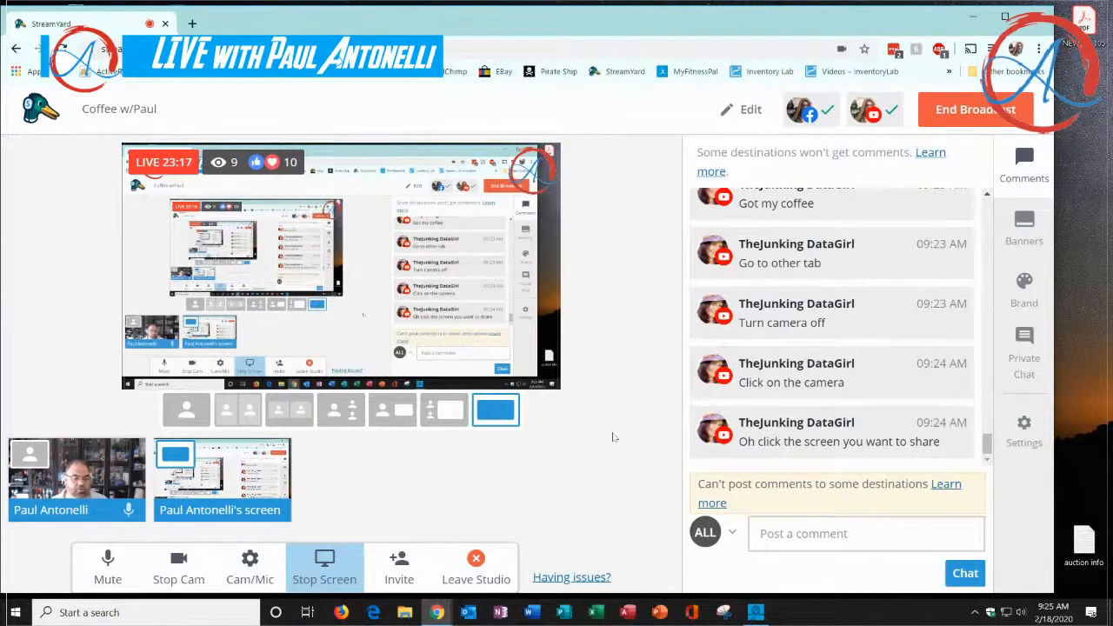
Replace the shared screen with the browser window holding the eBay page, and bring its sign-in page to the front
{"action": "left_click", "coordinate": [319, 553]}
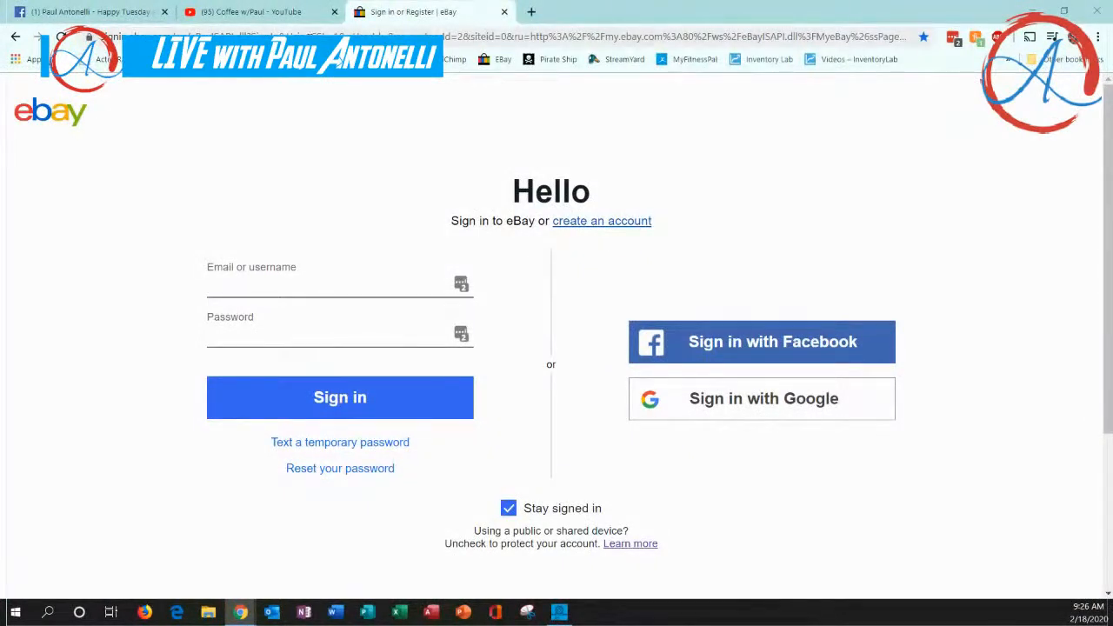
{"action": "left_click", "coordinate": [252, 12]}
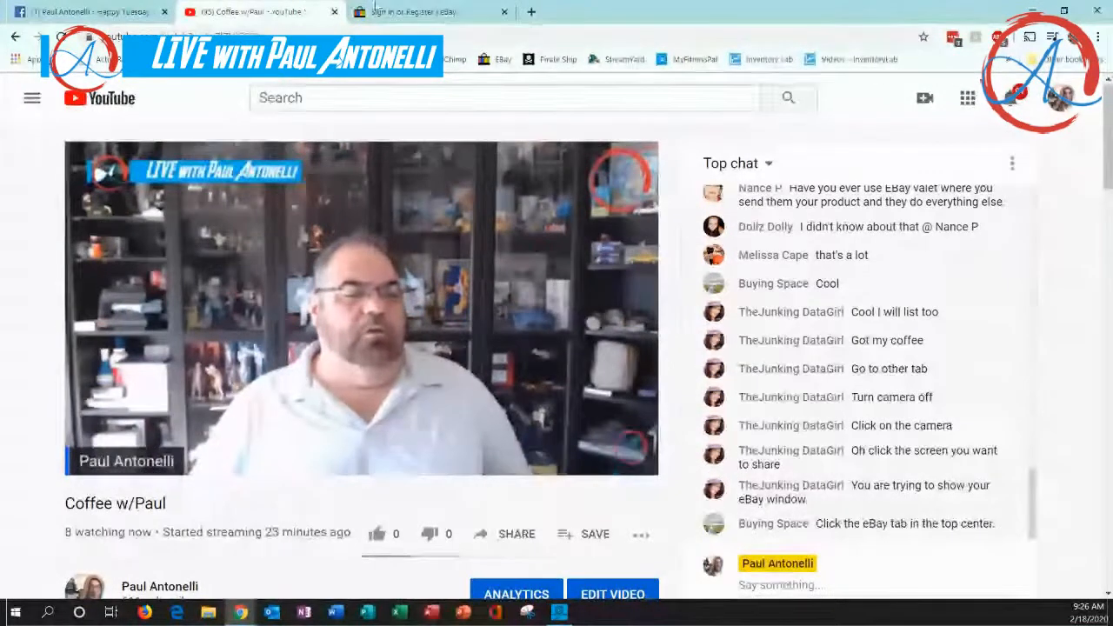
{"action": "left_click", "coordinate": [380, 12]}
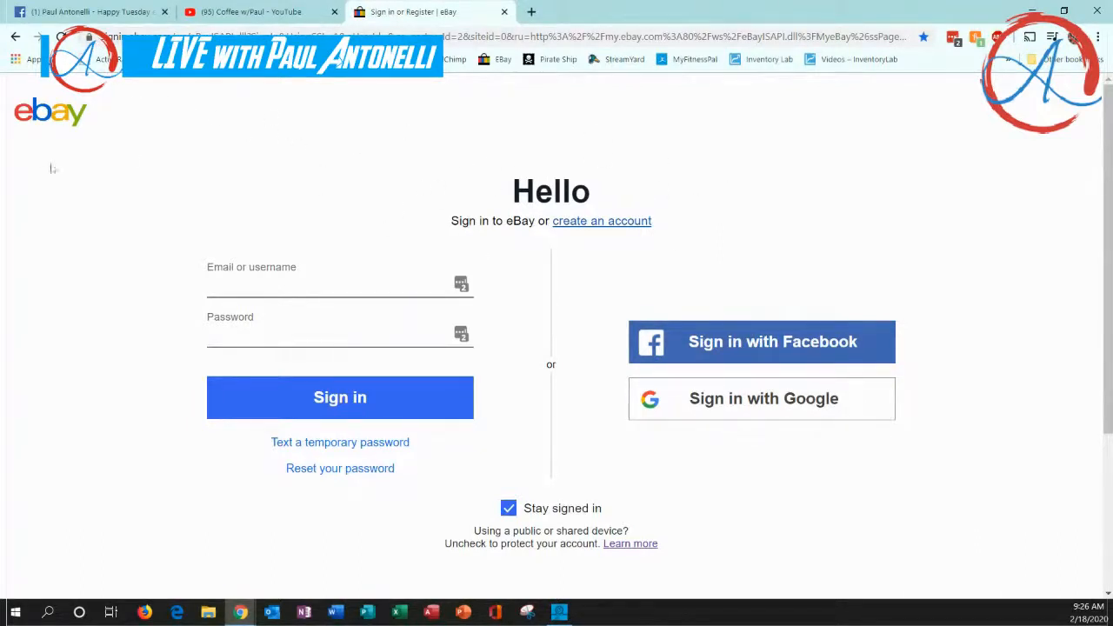
View eBay's account creation page and return to the sign-in form
{"action": "left_click", "coordinate": [581, 223]}
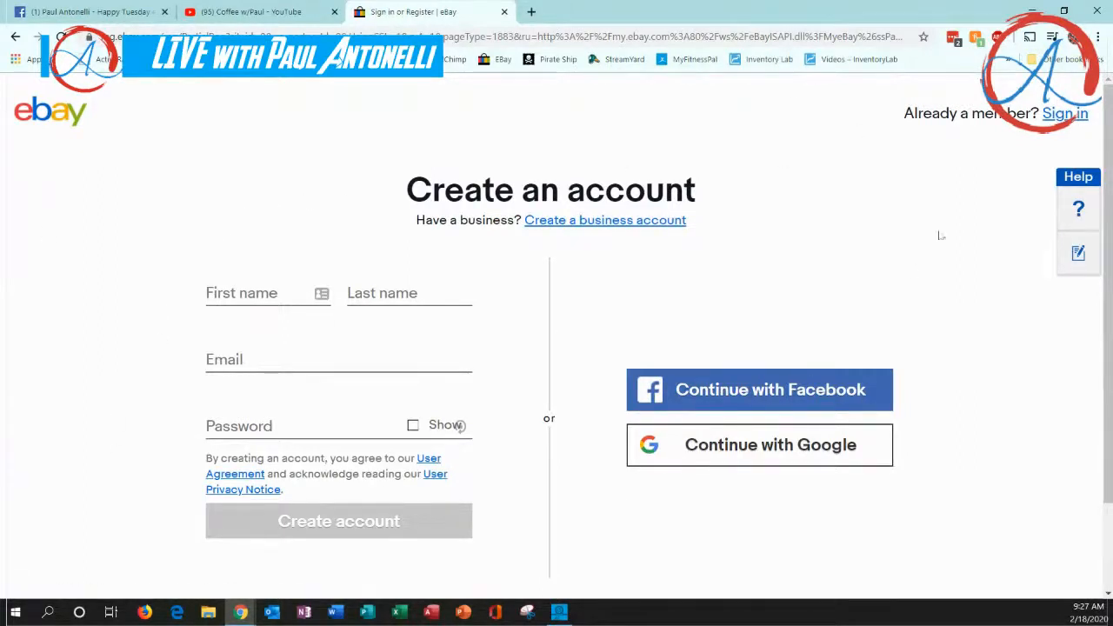
{"action": "left_click", "coordinate": [1059, 118]}
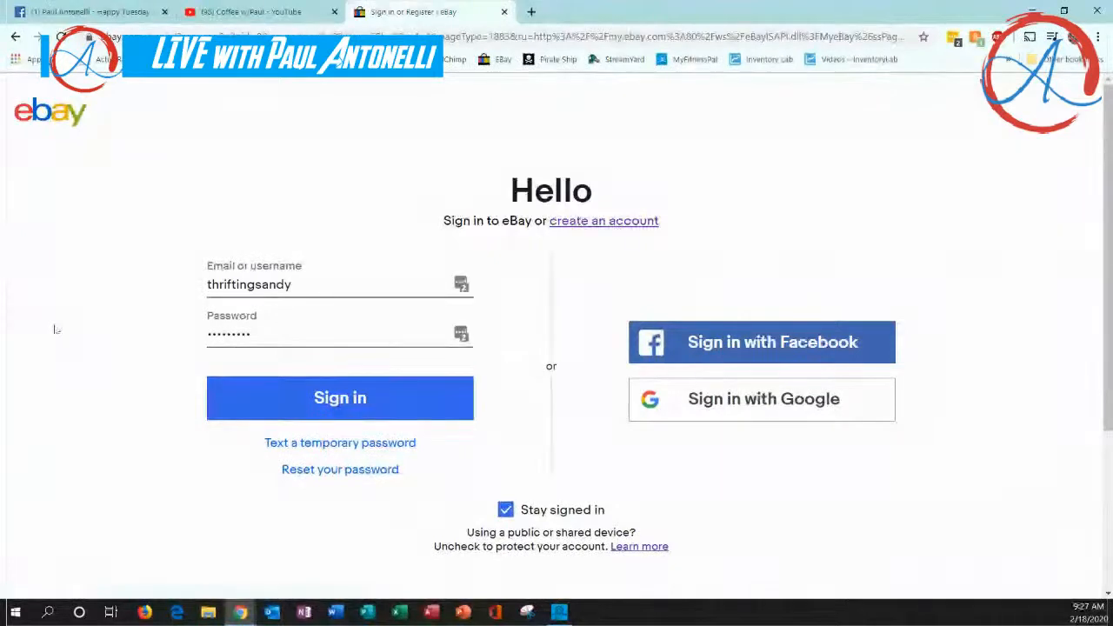
Fill the username and password from the saved signin.ebay.com login, sign in, and postpone the contact info update
{"action": "left_click", "coordinate": [461, 285]}
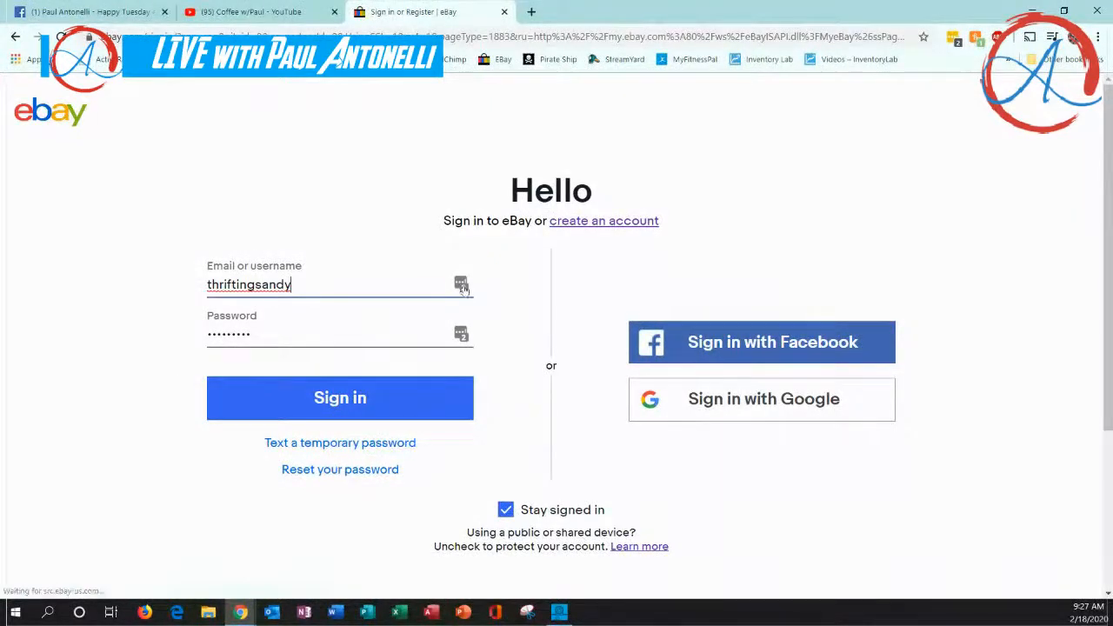
{"action": "left_click", "coordinate": [461, 286]}
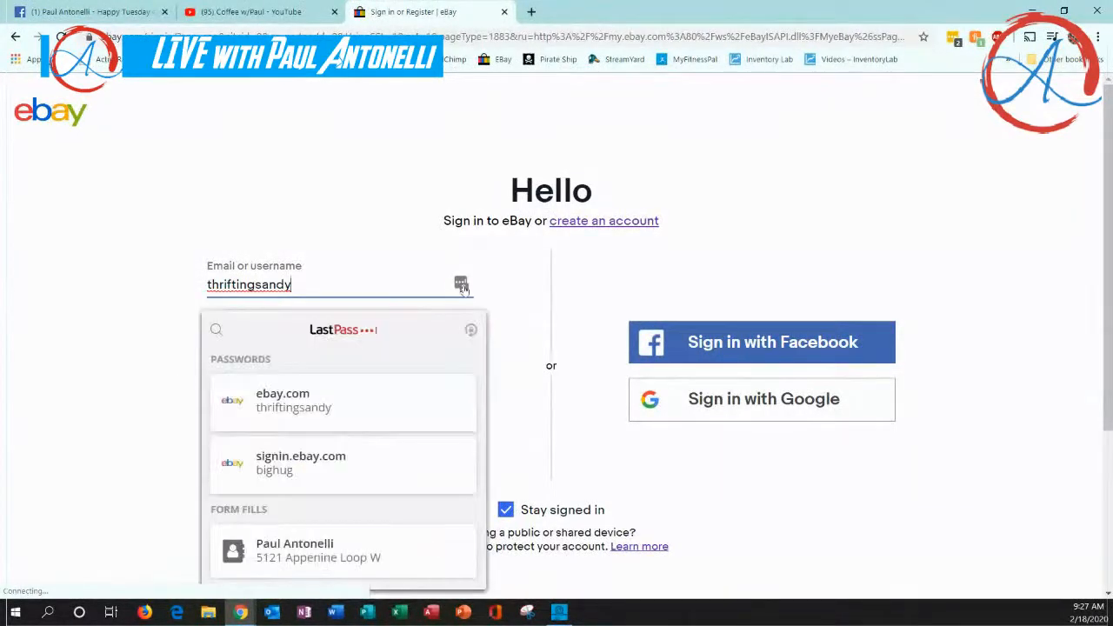
{"action": "left_click", "coordinate": [314, 469]}
{"action": "left_click", "coordinate": [341, 399]}
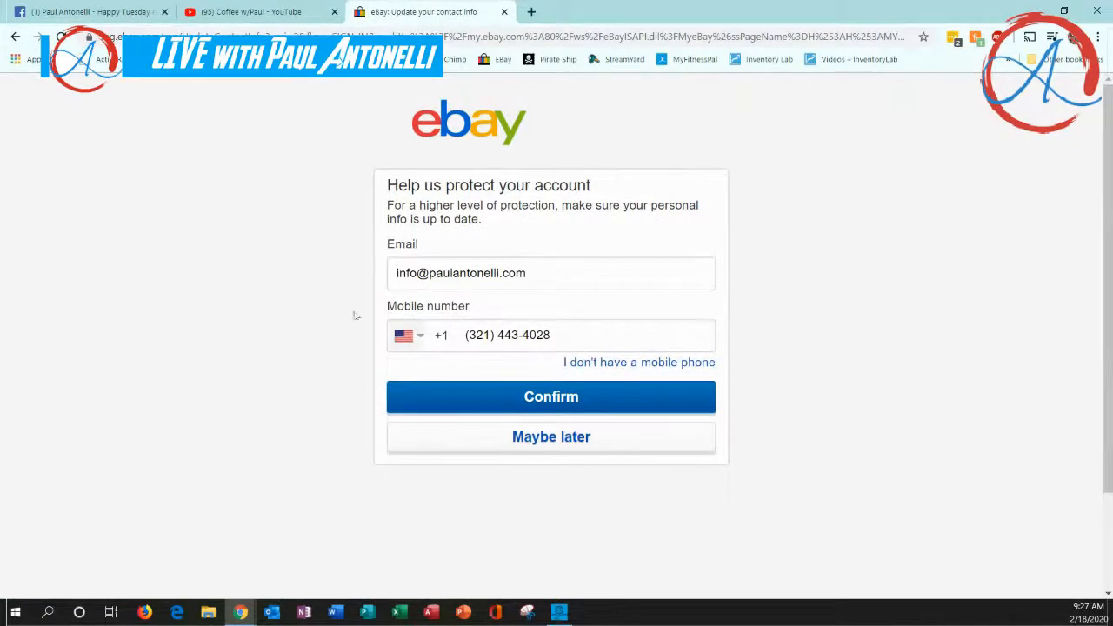
{"action": "left_click", "coordinate": [587, 442]}
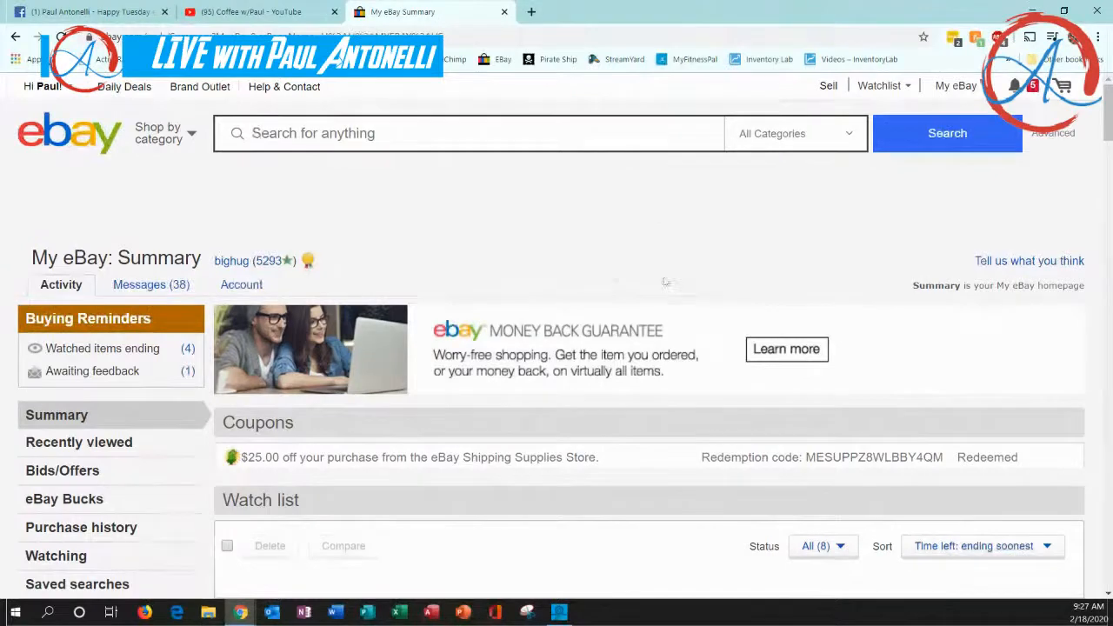
Skim the My eBay summary and open the Seller Hub's active listings
{"action": "scroll", "coordinate": [666, 284], "scroll_direction": "down", "scroll_amount": 3}
{"action": "scroll", "coordinate": [596, 287], "scroll_direction": "up", "scroll_amount": 3}
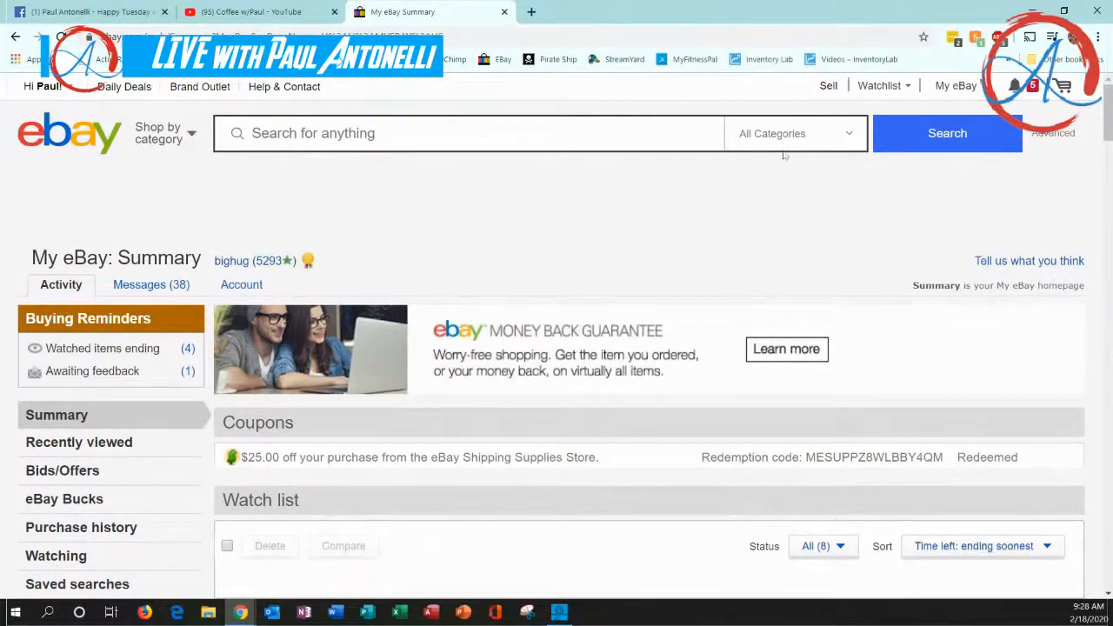
{"action": "left_click", "coordinate": [827, 87]}
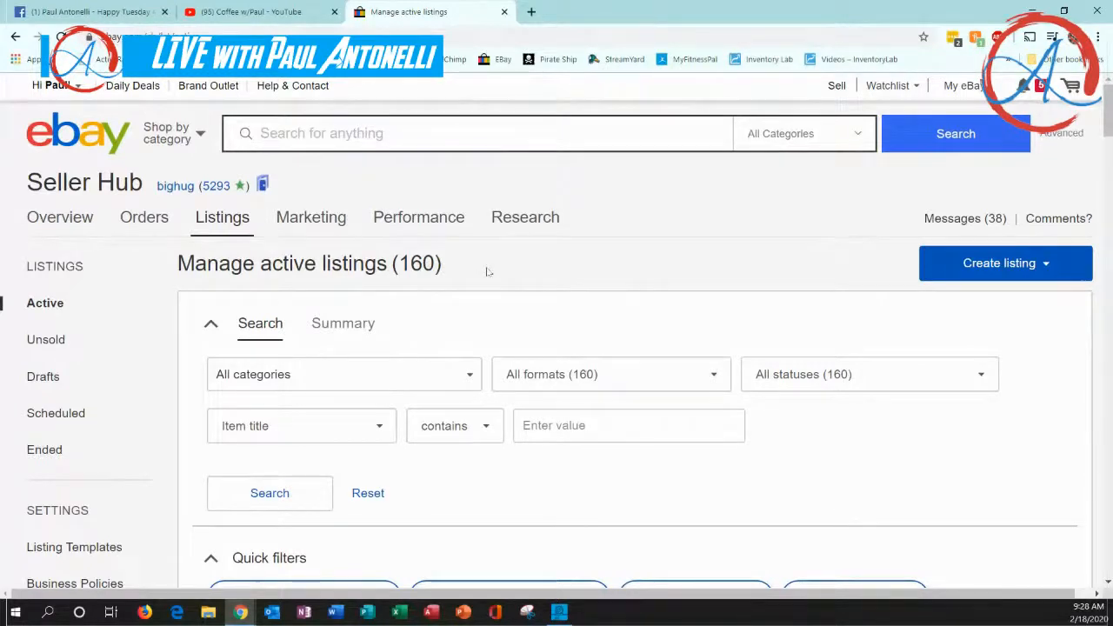
View the Create listing page and return to the Seller Hub's active listings
{"action": "mouse_move", "coordinate": [222, 225]}
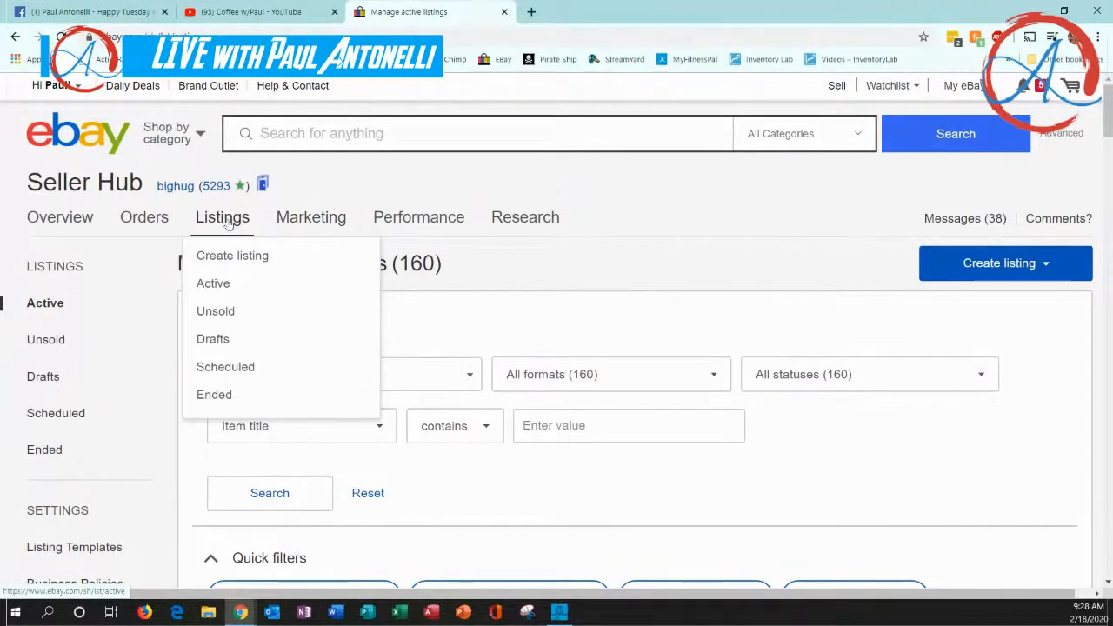
{"action": "left_click", "coordinate": [220, 255]}
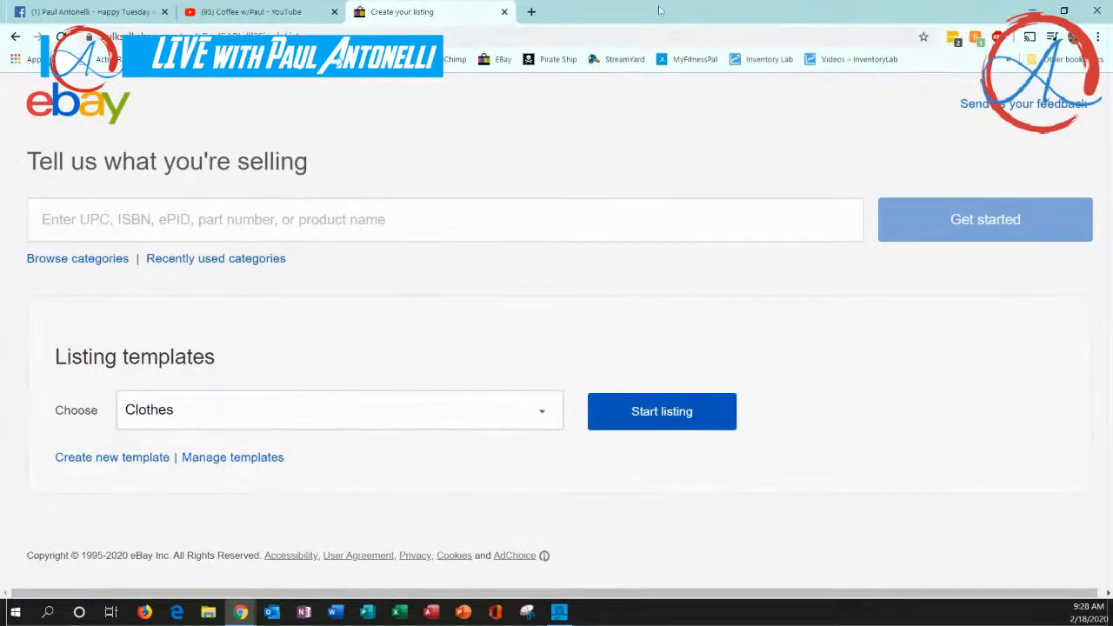
{"action": "left_click", "coordinate": [16, 37]}
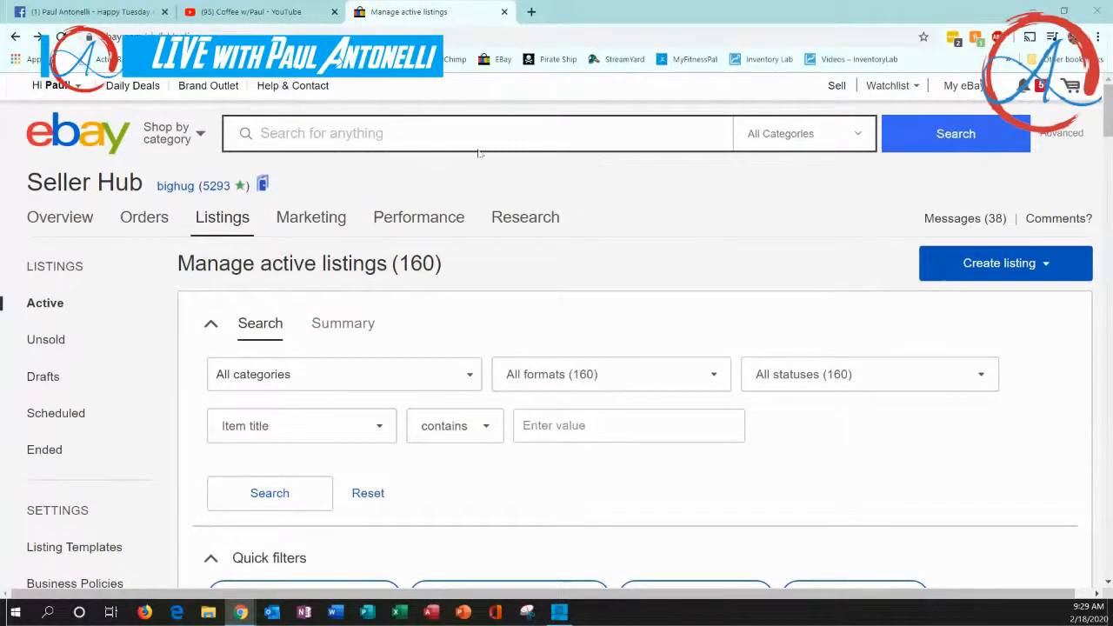
Check the live stream's chat on YouTube and return to the eBay active listings
{"action": "left_click", "coordinate": [287, 15]}
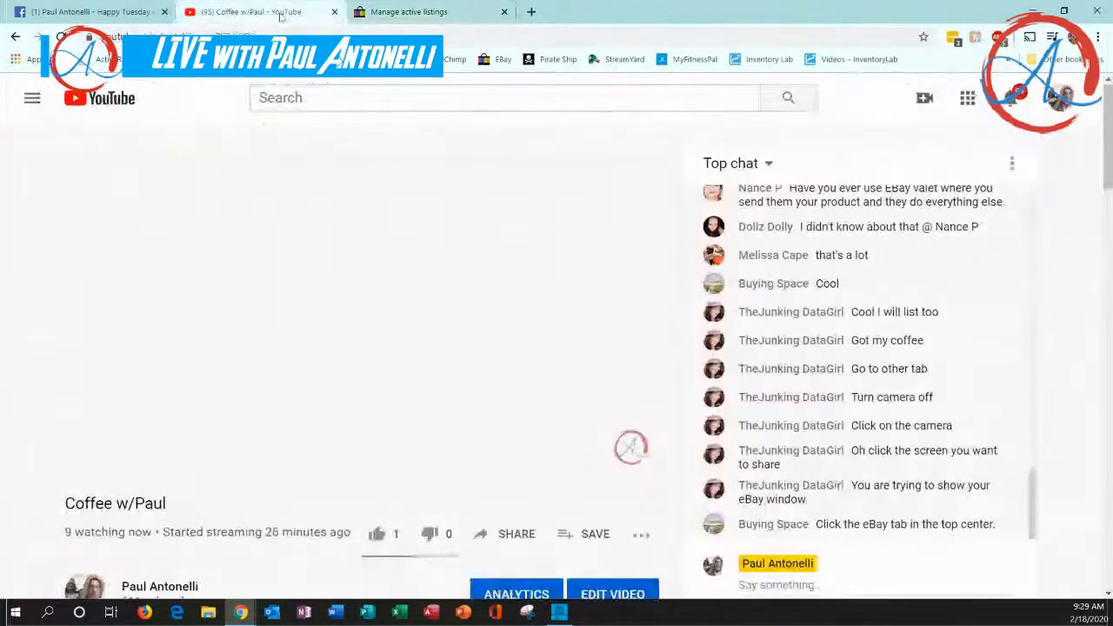
{"action": "left_click", "coordinate": [428, 15]}
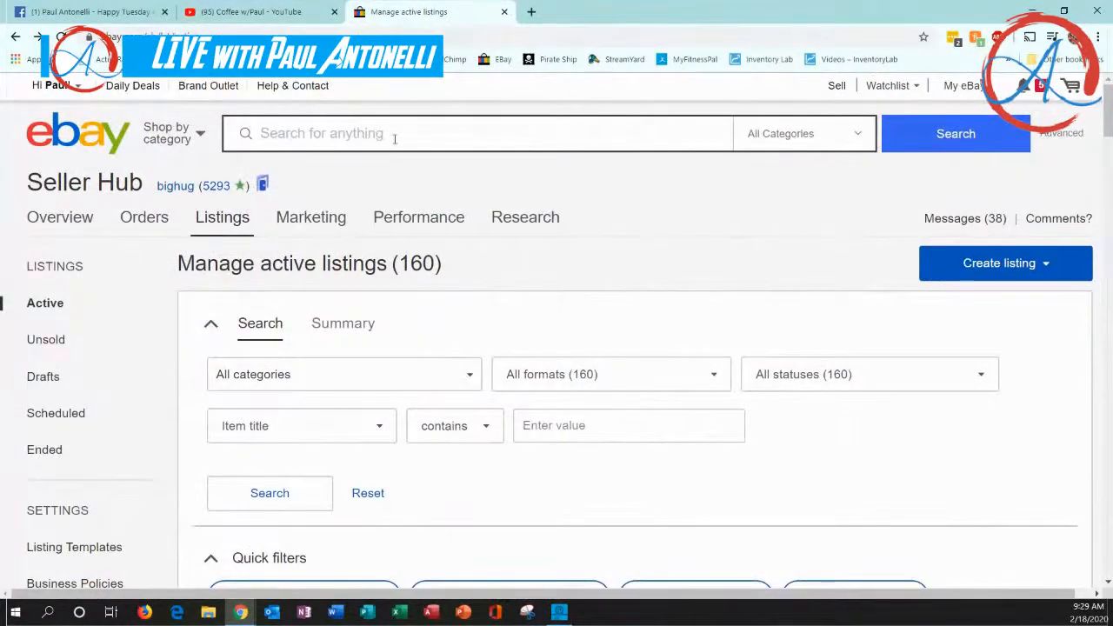
{"action": "left_click", "coordinate": [277, 139]}
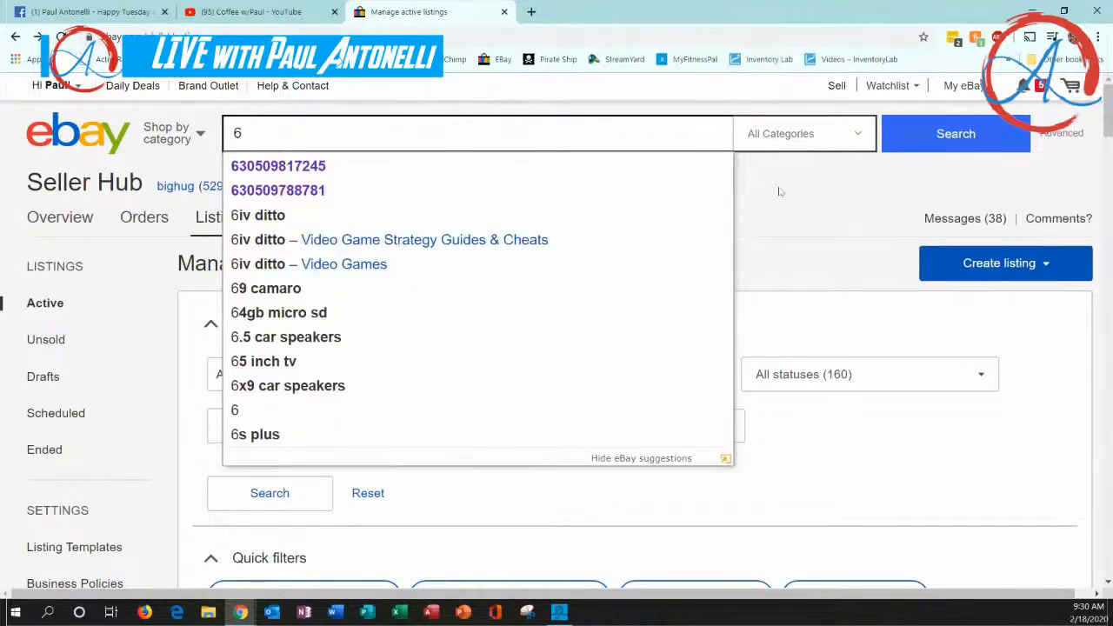
{"action": "type", "text": "96"}
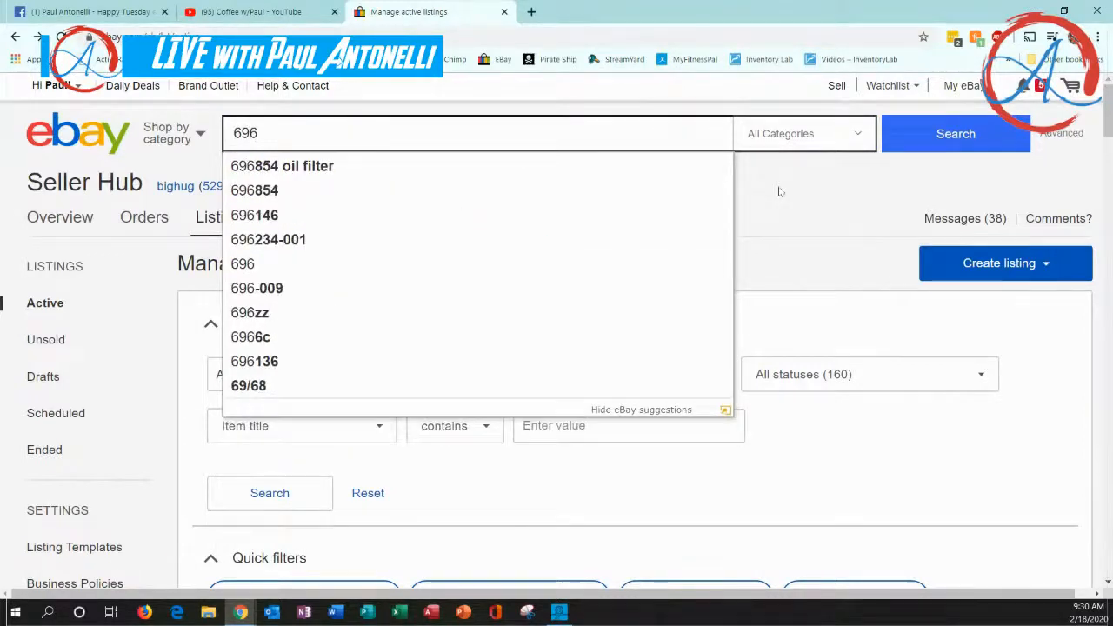
{"action": "type", "text": "198"}
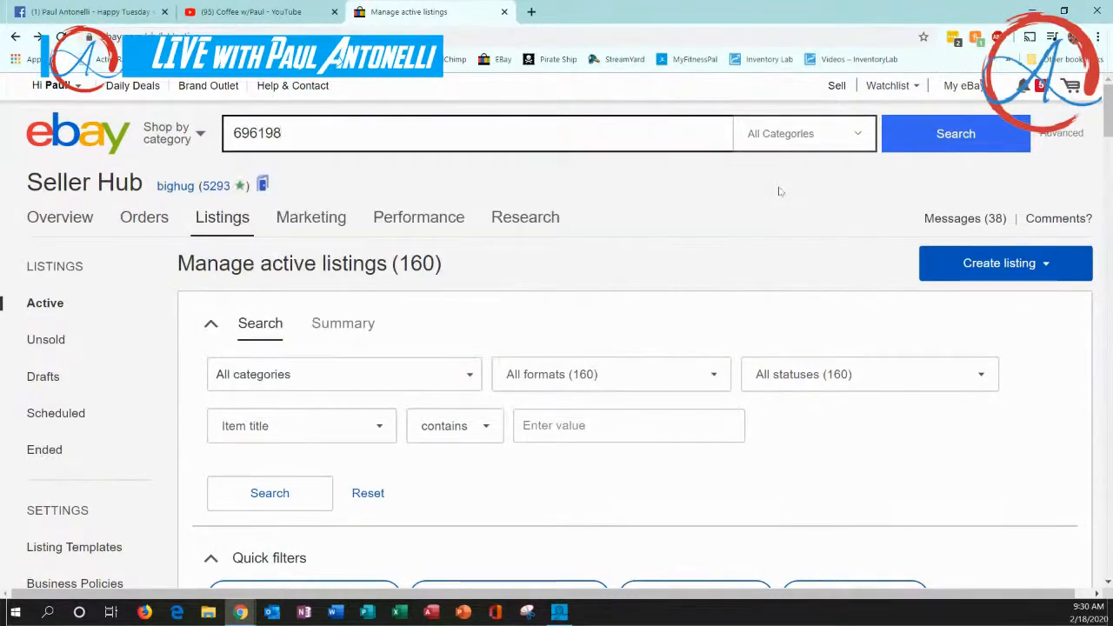
{"action": "type", "text": "371611"}
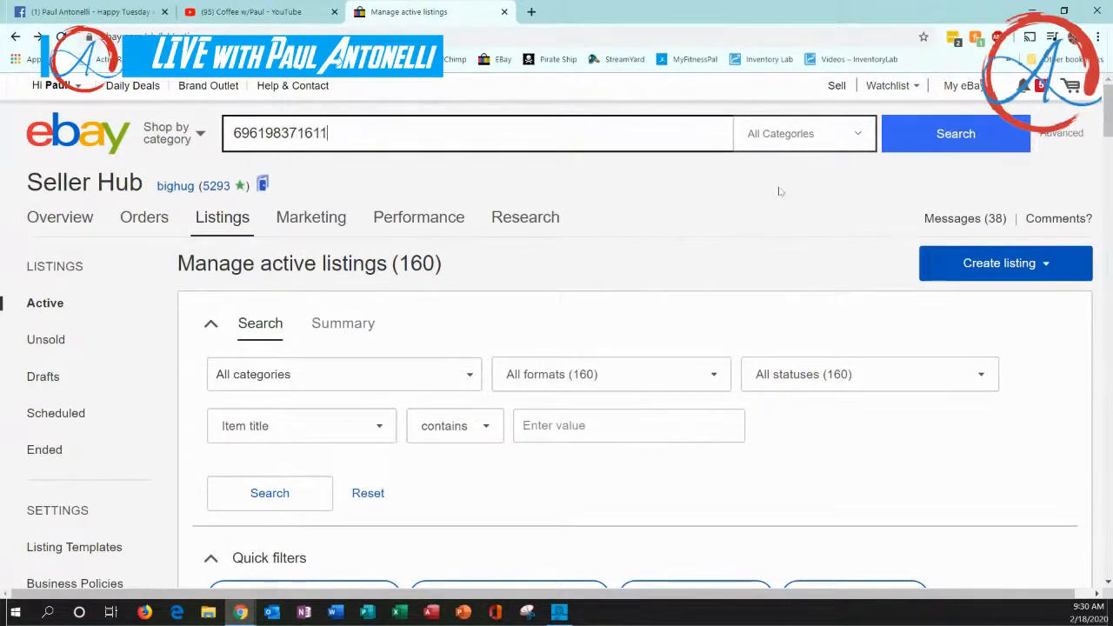
{"action": "key", "text": "Return"}
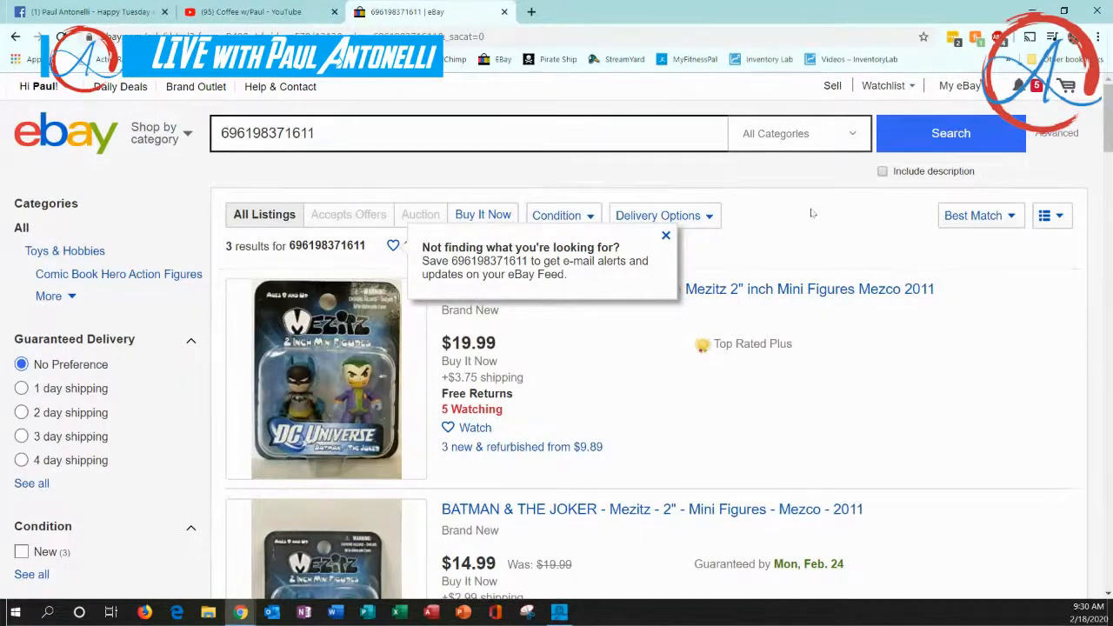
{"action": "left_click", "coordinate": [696, 216]}
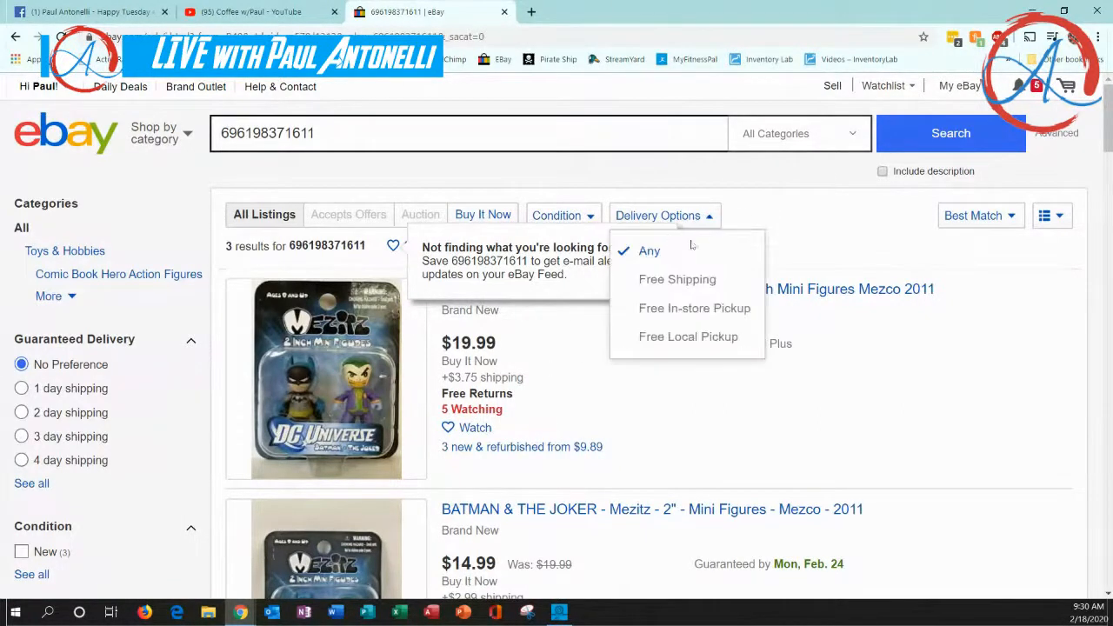
{"action": "left_click", "coordinate": [667, 237]}
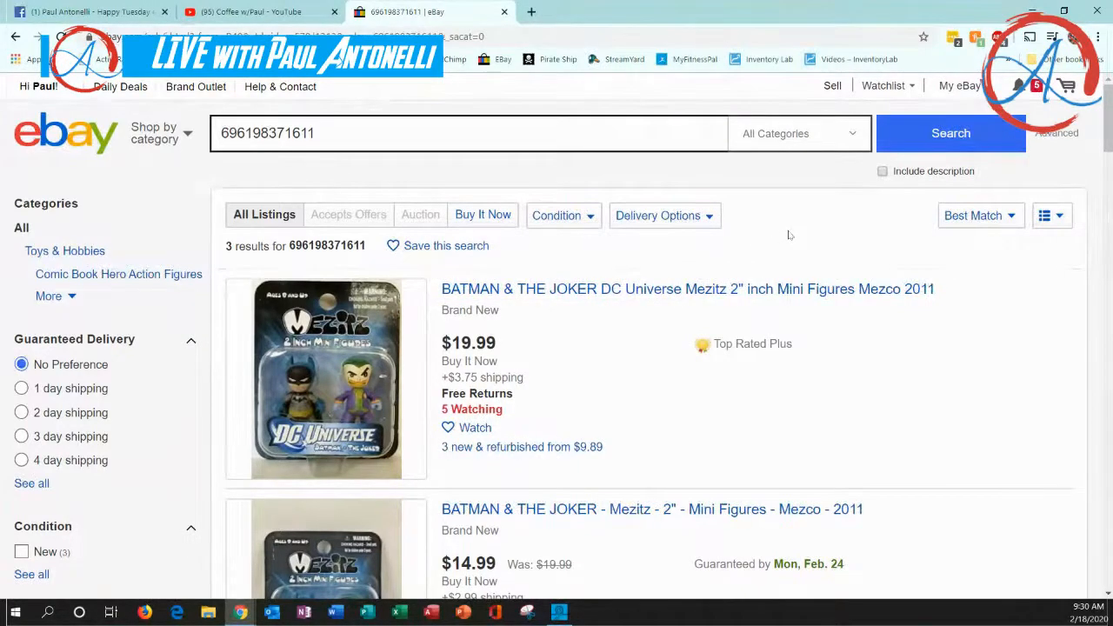
Compare the prices, shipping costs and conditions of the listings found for the product code
{"action": "scroll", "coordinate": [789, 235], "scroll_direction": "down", "scroll_amount": 1}
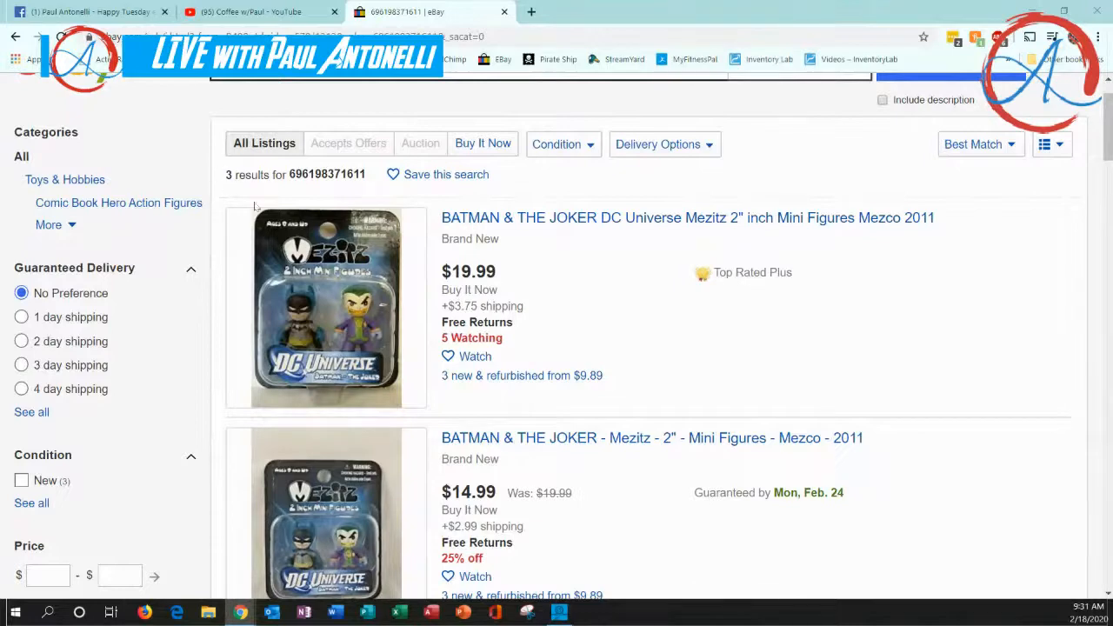
{"action": "scroll", "coordinate": [597, 303], "scroll_direction": "down", "scroll_amount": 5}
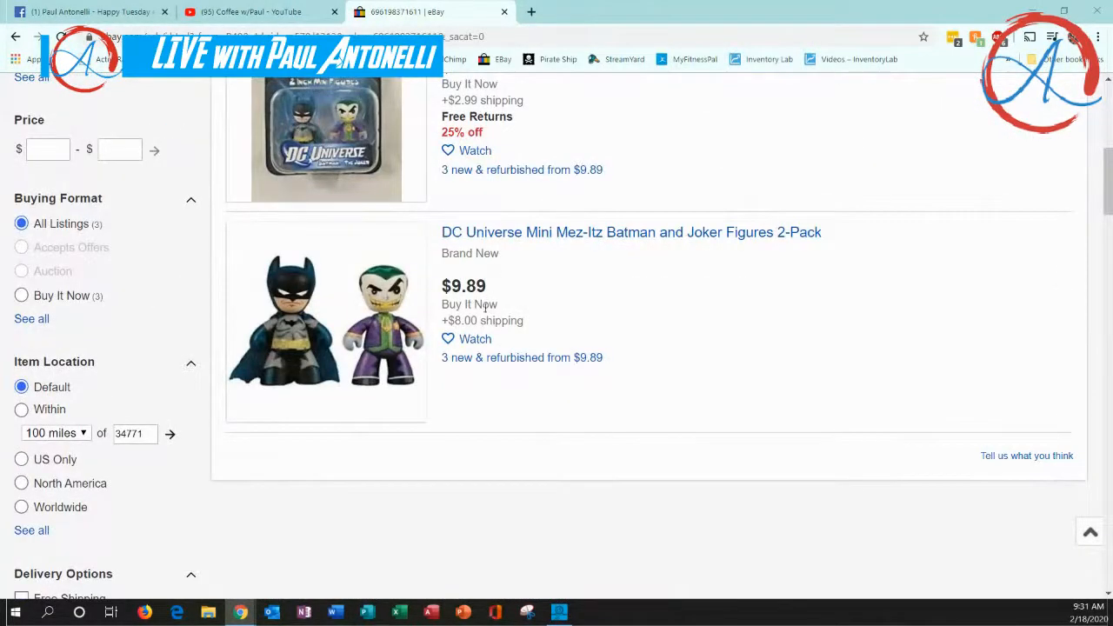
{"action": "scroll", "coordinate": [536, 327], "scroll_direction": "up", "scroll_amount": 2}
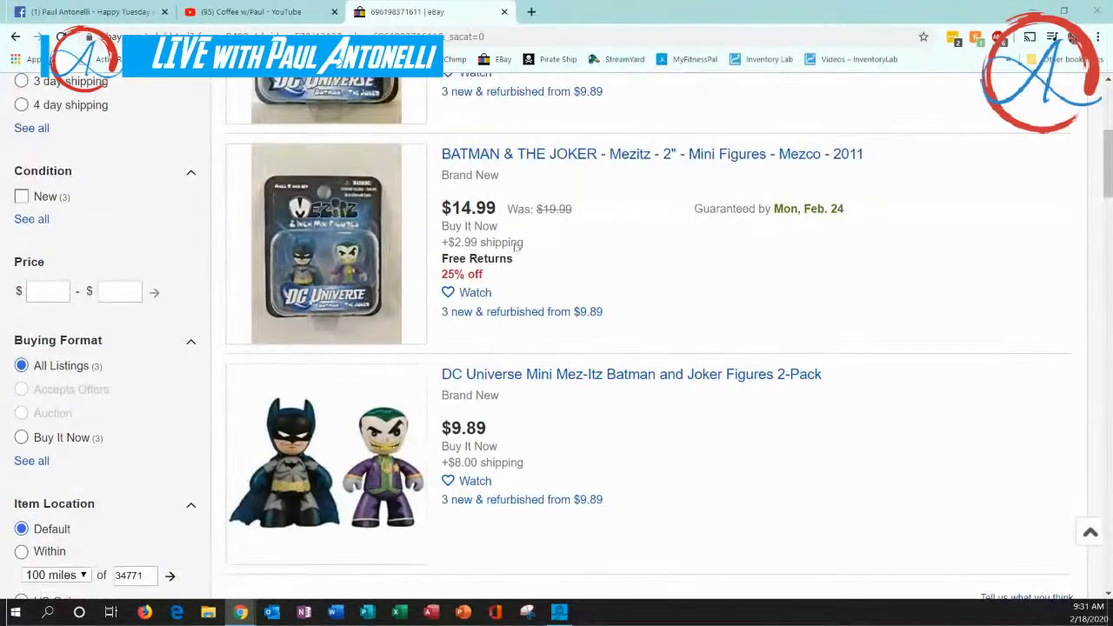
{"action": "scroll", "coordinate": [577, 334], "scroll_direction": "up", "scroll_amount": 3}
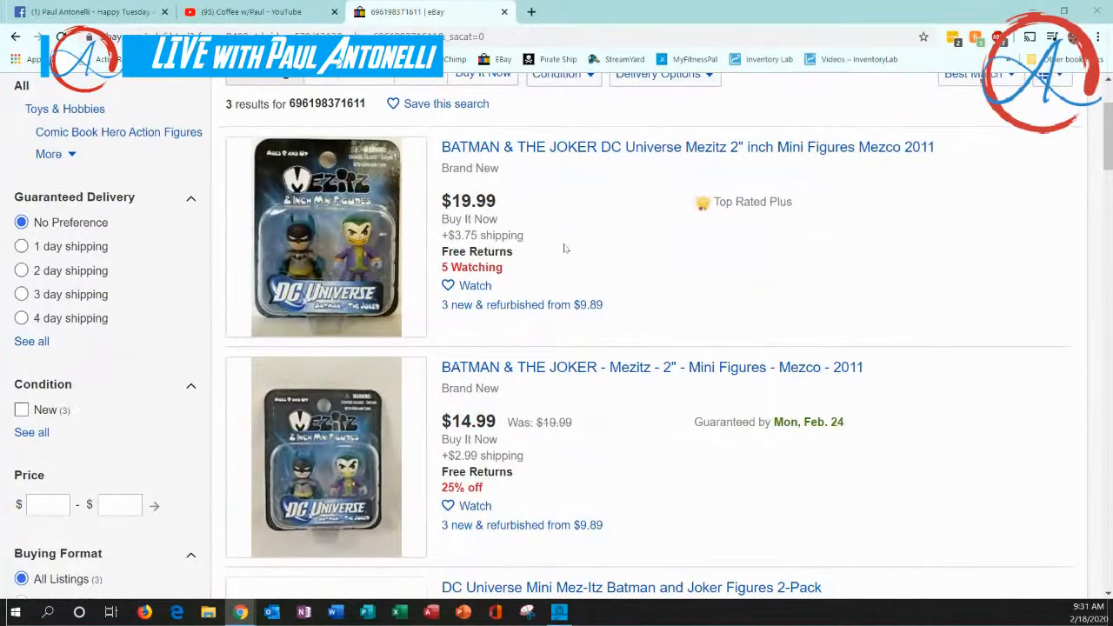
{"action": "scroll", "coordinate": [563, 250], "scroll_direction": "down", "scroll_amount": 5}
{"action": "scroll", "coordinate": [563, 256], "scroll_direction": "down", "scroll_amount": 1}
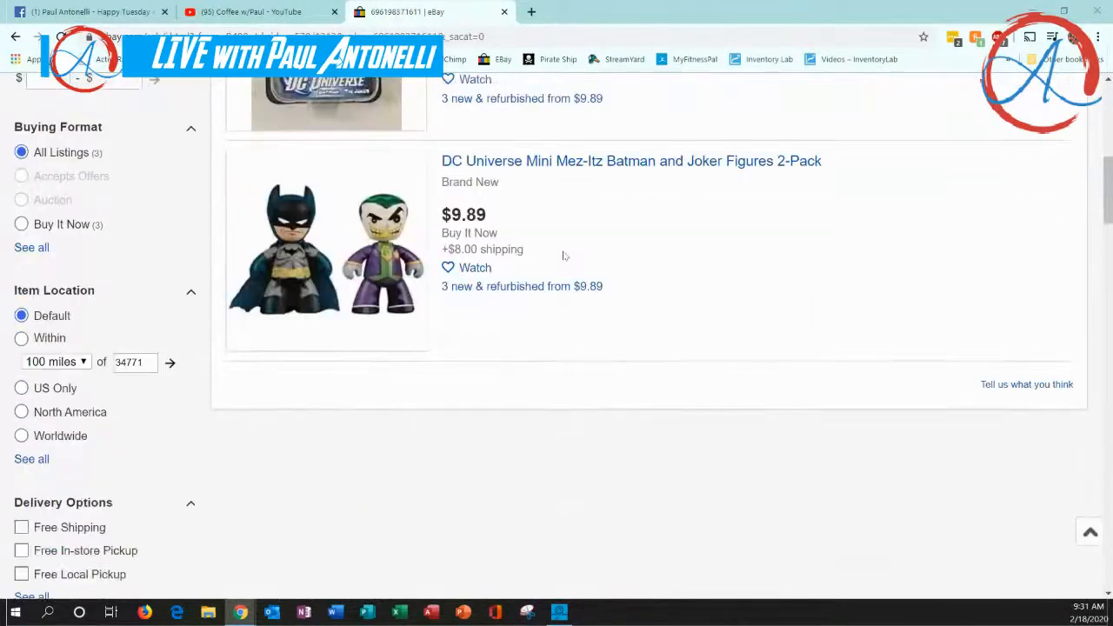
Check the product code's sold items by filtering the results to Sold Items, and remove that filter
{"action": "scroll", "coordinate": [179, 265], "scroll_direction": "down", "scroll_amount": 6}
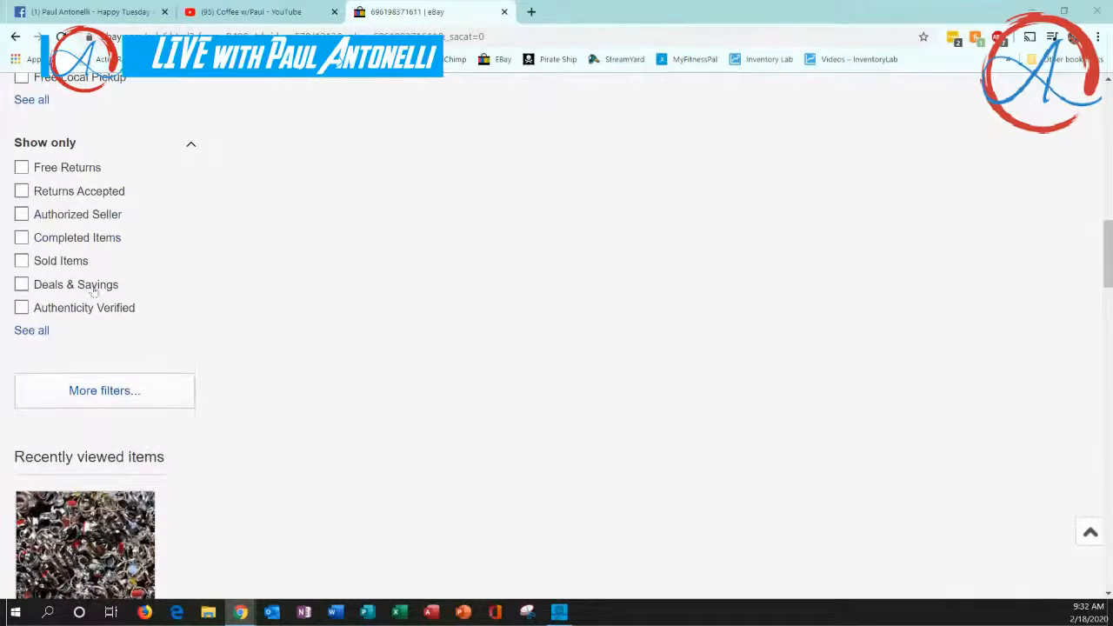
{"action": "left_click", "coordinate": [20, 263]}
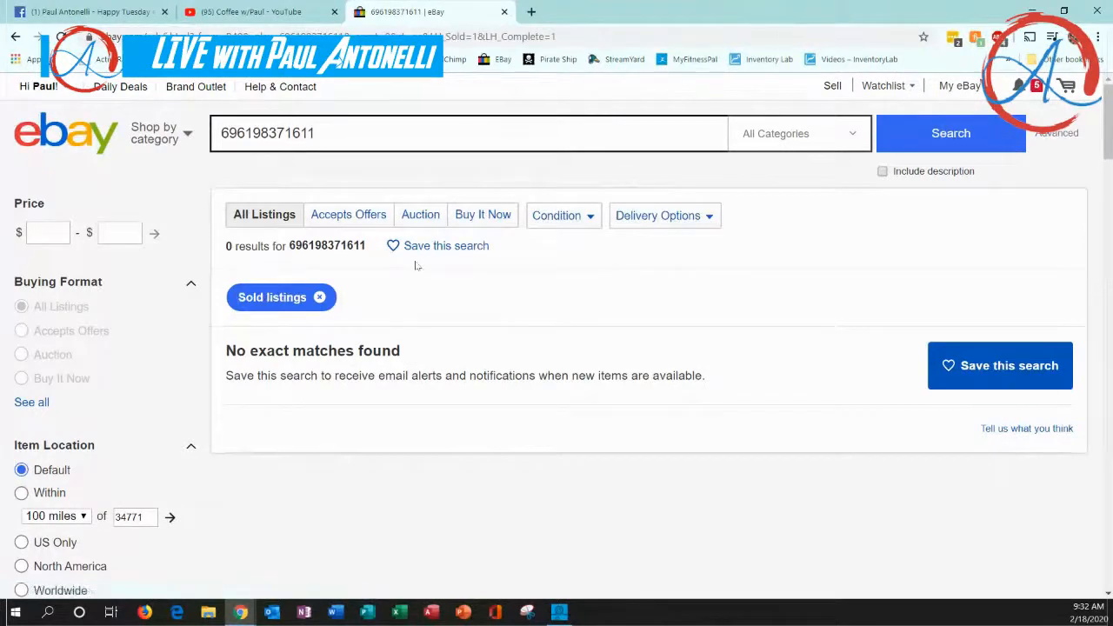
{"action": "scroll", "coordinate": [96, 330], "scroll_direction": "down", "scroll_amount": 6}
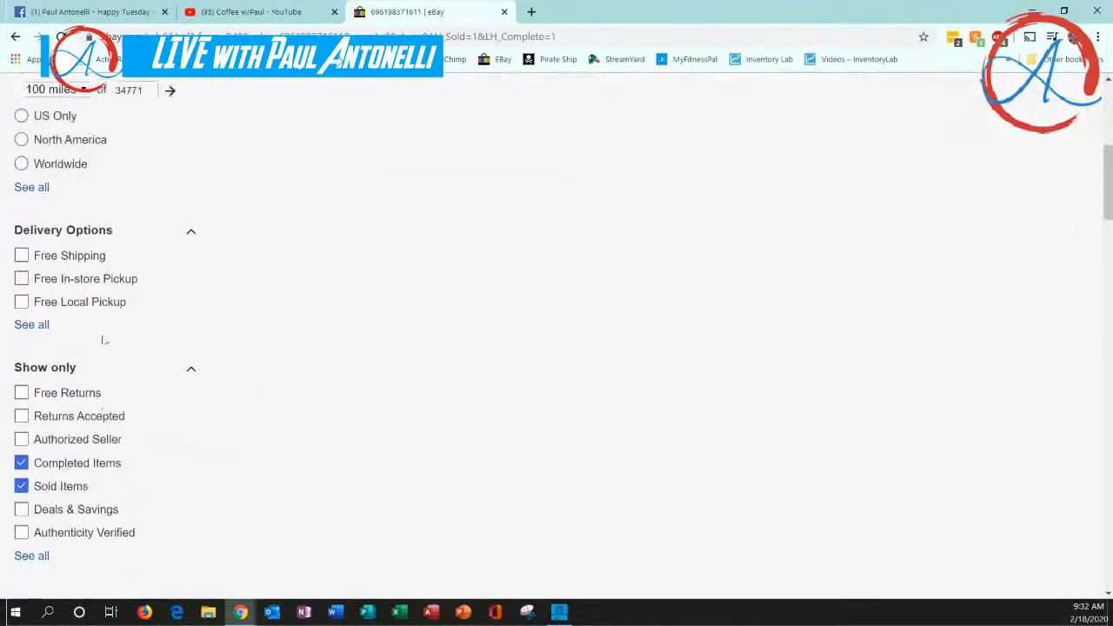
{"action": "left_click", "coordinate": [21, 345]}
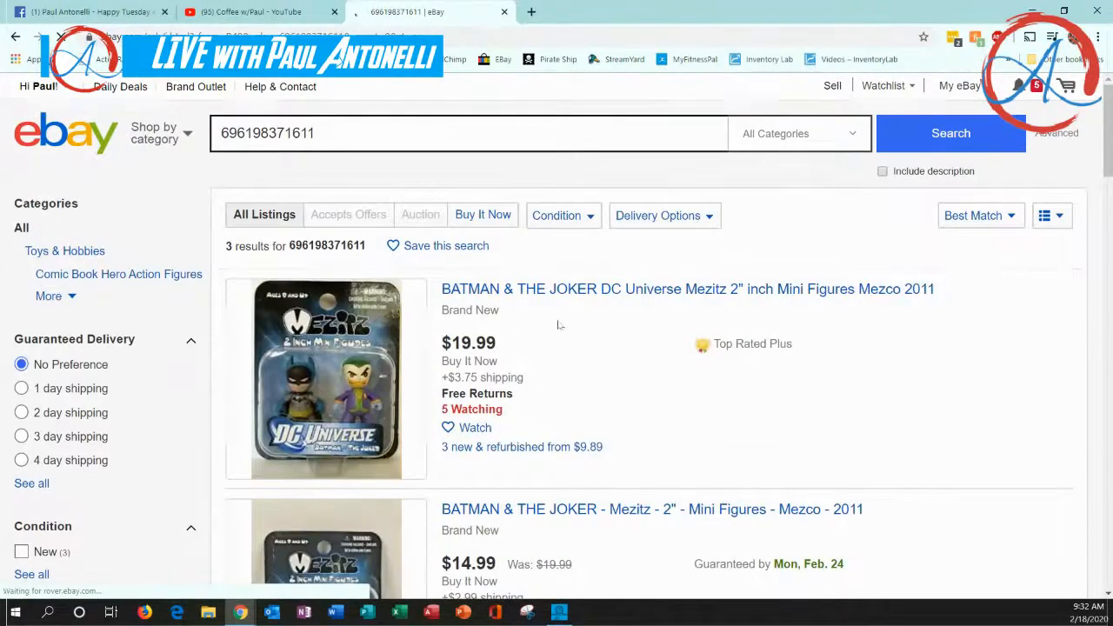
View the product page of the new and refurbished offers for the Batman & The Joker figures and return to the search results
{"action": "scroll", "coordinate": [559, 326], "scroll_direction": "down", "scroll_amount": 1}
{"action": "scroll", "coordinate": [561, 328], "scroll_direction": "down", "scroll_amount": 1}
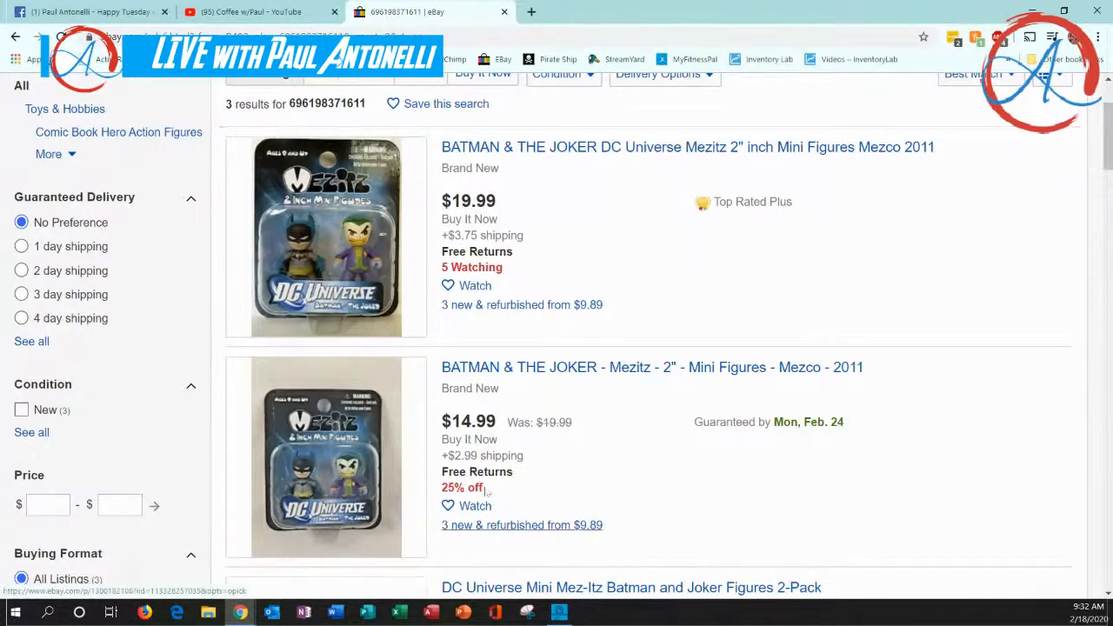
{"action": "left_click", "coordinate": [495, 308]}
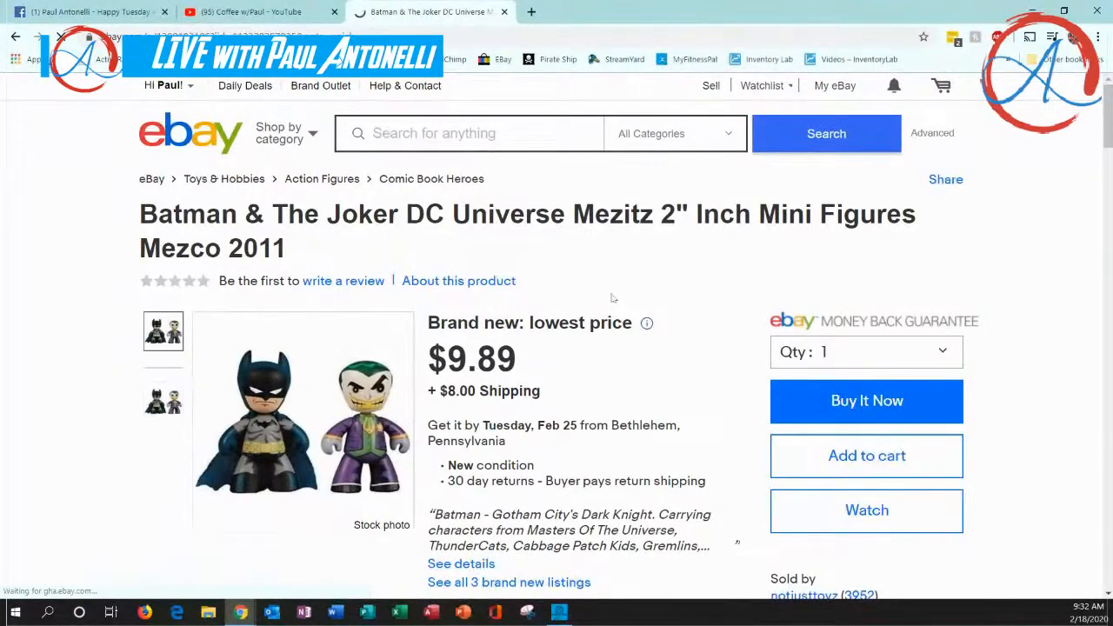
{"action": "scroll", "coordinate": [666, 307], "scroll_direction": "down", "scroll_amount": 1}
{"action": "scroll", "coordinate": [666, 308], "scroll_direction": "down", "scroll_amount": 3}
{"action": "scroll", "coordinate": [666, 308], "scroll_direction": "up", "scroll_amount": 4}
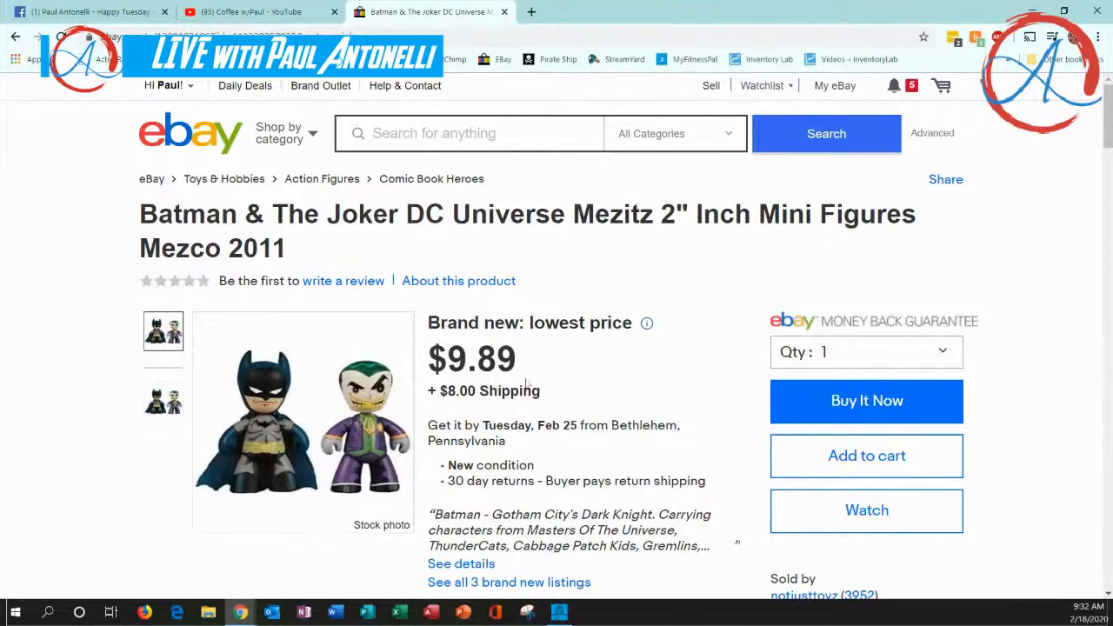
{"action": "left_click", "coordinate": [16, 36]}
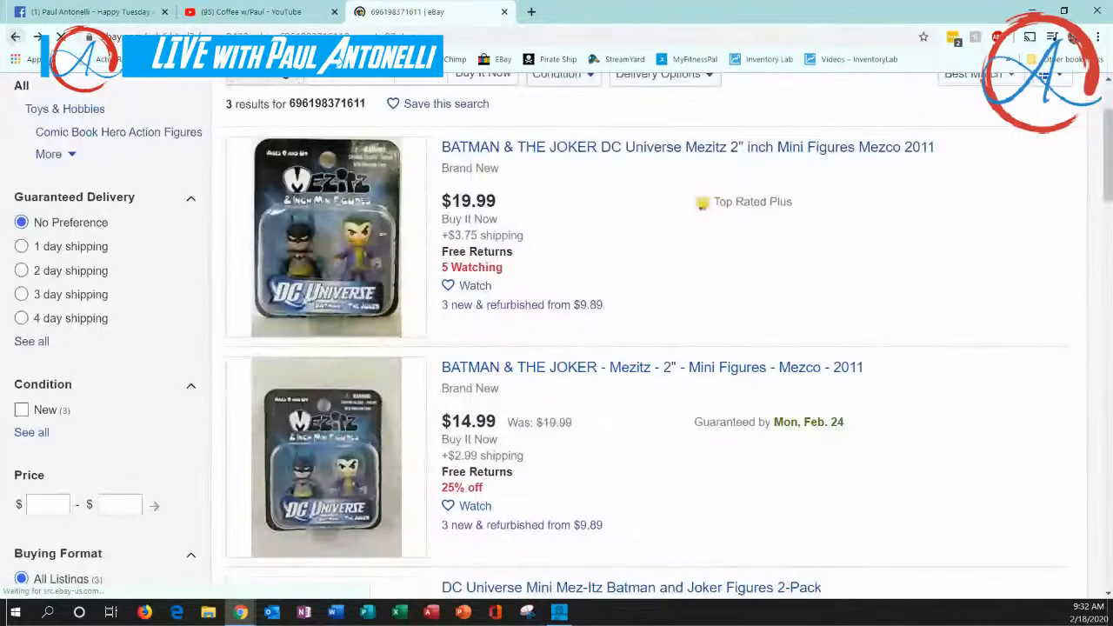
Sort the search results by Price + Shipping: lowest first
{"action": "scroll", "coordinate": [997, 420], "scroll_direction": "up", "scroll_amount": 2}
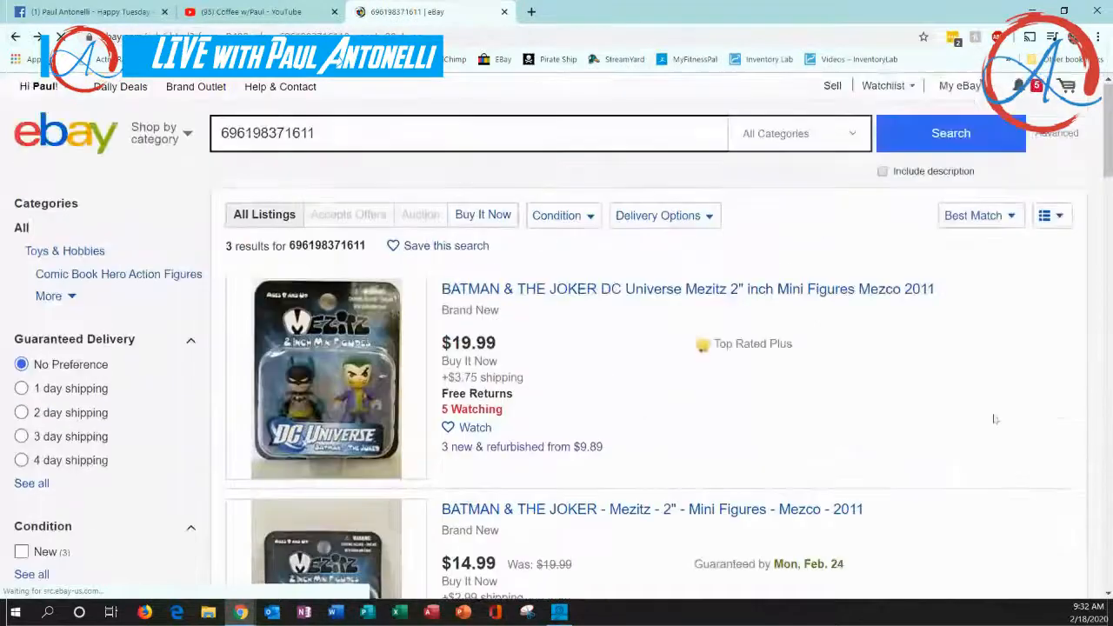
{"action": "left_click", "coordinate": [1011, 219]}
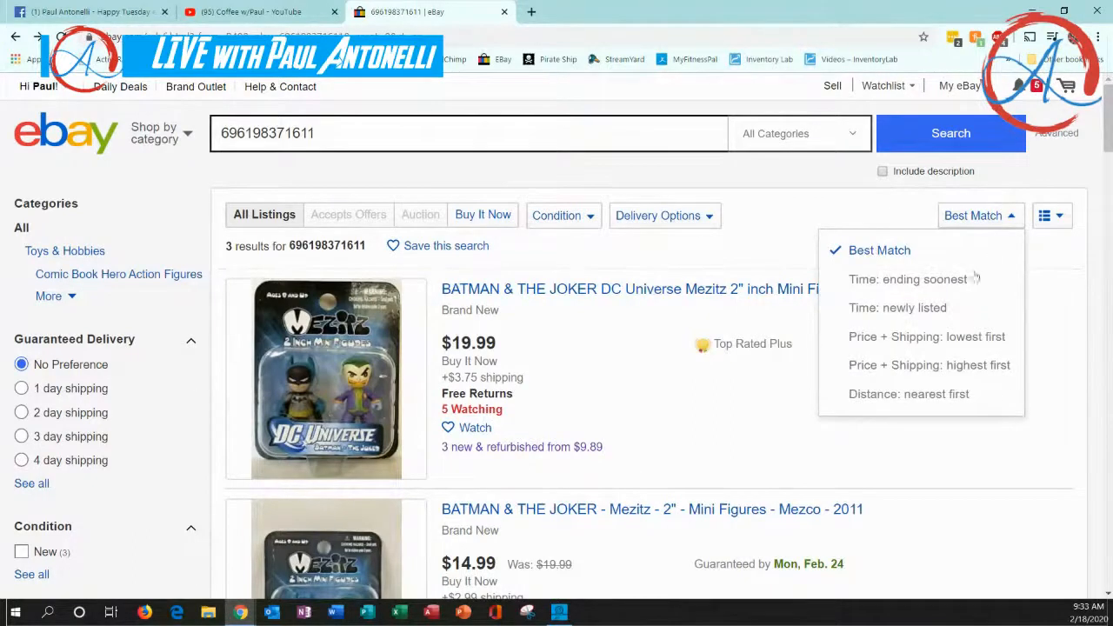
{"action": "left_click", "coordinate": [902, 340]}
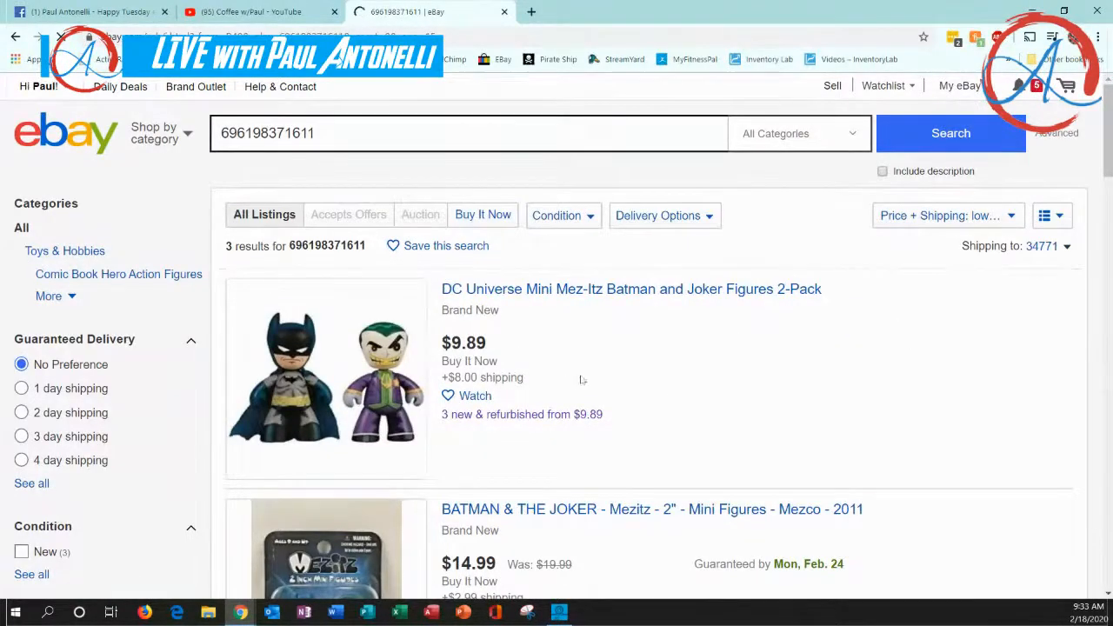
Examine the sorted listings from cheapest to most expensive, comparing item price, shipping cost and product photos
{"action": "scroll", "coordinate": [584, 382], "scroll_direction": "down", "scroll_amount": 1}
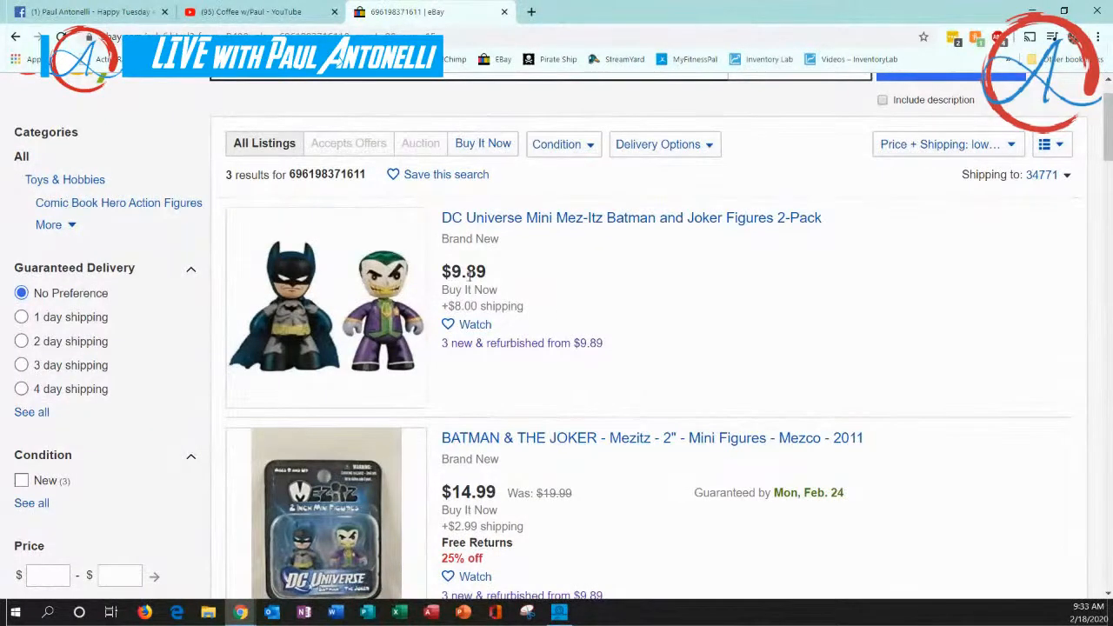
{"action": "scroll", "coordinate": [565, 526], "scroll_direction": "down", "scroll_amount": 1}
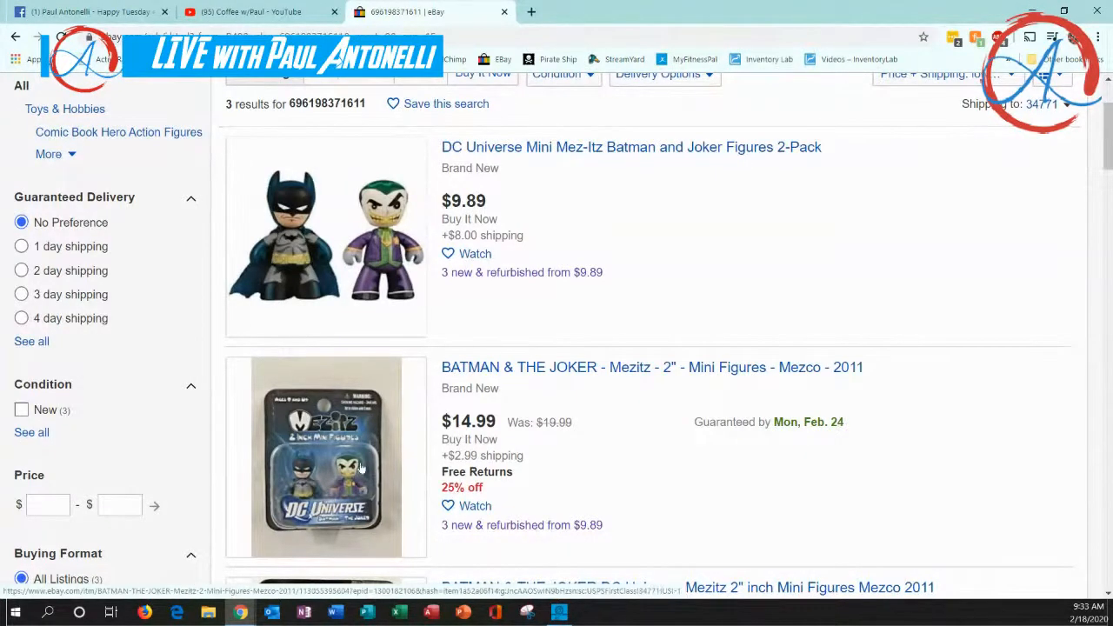
{"action": "scroll", "coordinate": [363, 468], "scroll_direction": "down", "scroll_amount": 2}
{"action": "scroll", "coordinate": [363, 468], "scroll_direction": "down", "scroll_amount": 1}
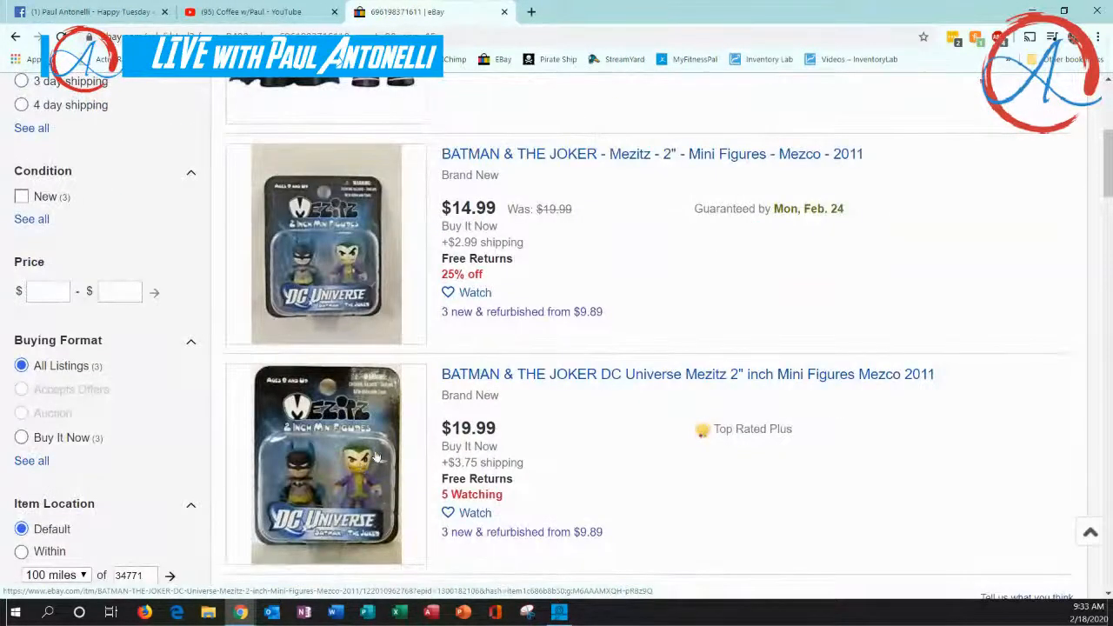
{"action": "scroll", "coordinate": [380, 448], "scroll_direction": "up", "scroll_amount": 1}
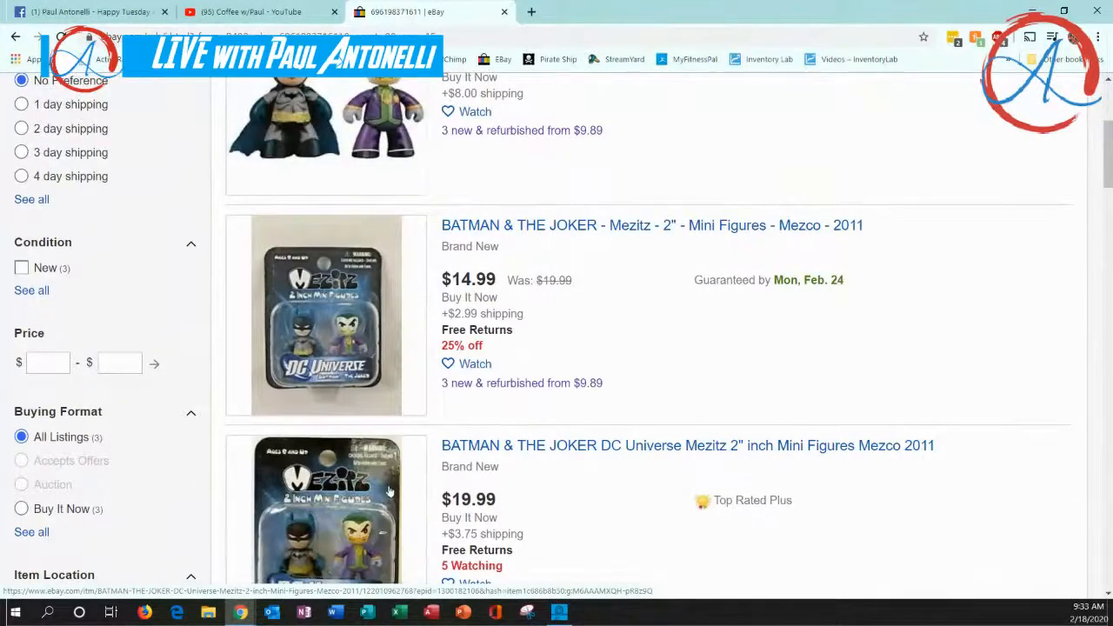
{"action": "scroll", "coordinate": [382, 487], "scroll_direction": "up", "scroll_amount": 1}
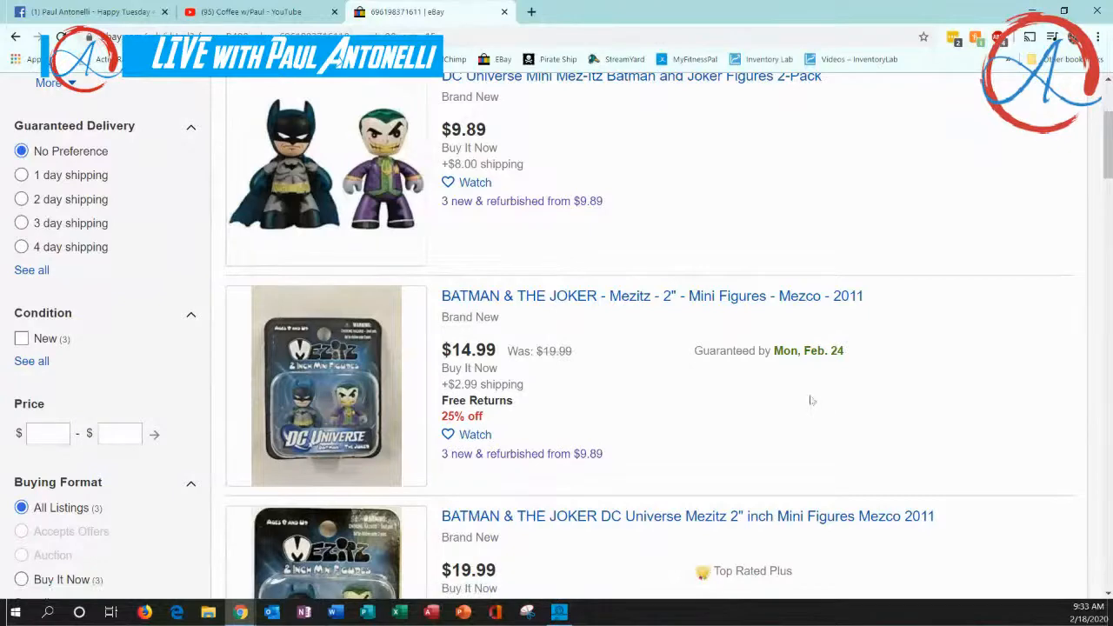
{"action": "scroll", "coordinate": [556, 495], "scroll_direction": "down", "scroll_amount": 3}
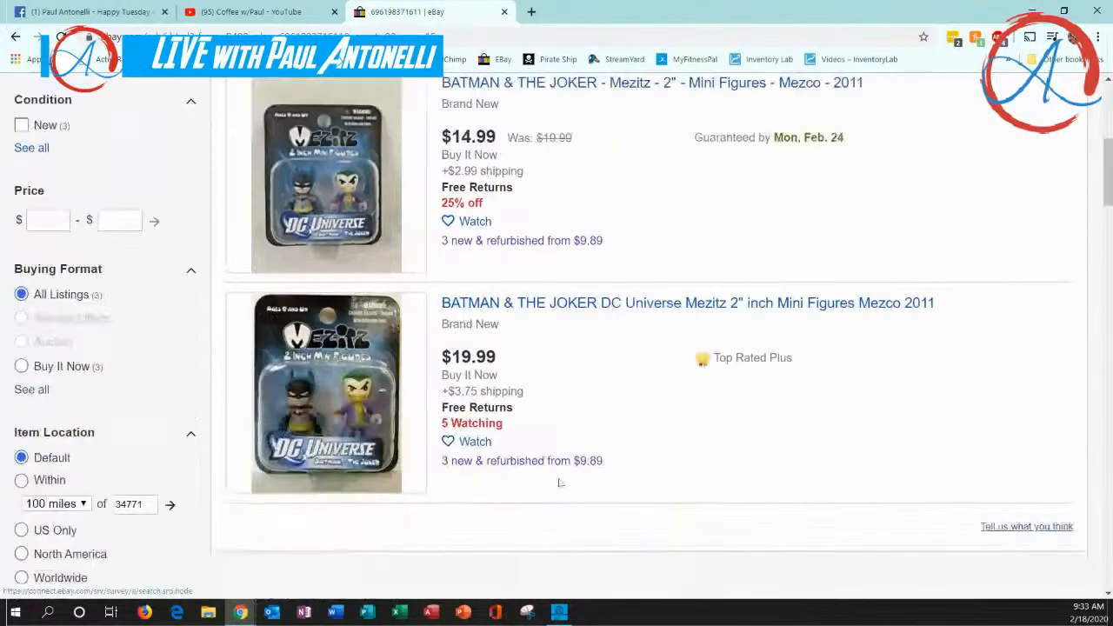
{"action": "scroll", "coordinate": [557, 422], "scroll_direction": "up", "scroll_amount": 4}
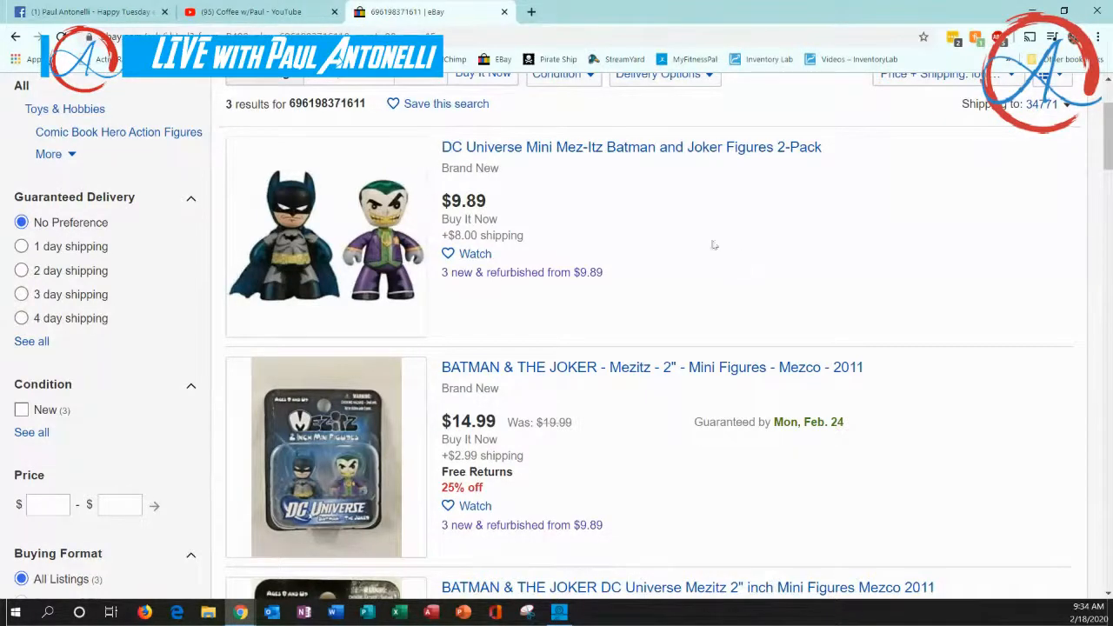
{"action": "scroll", "coordinate": [713, 244], "scroll_direction": "up", "scroll_amount": 2}
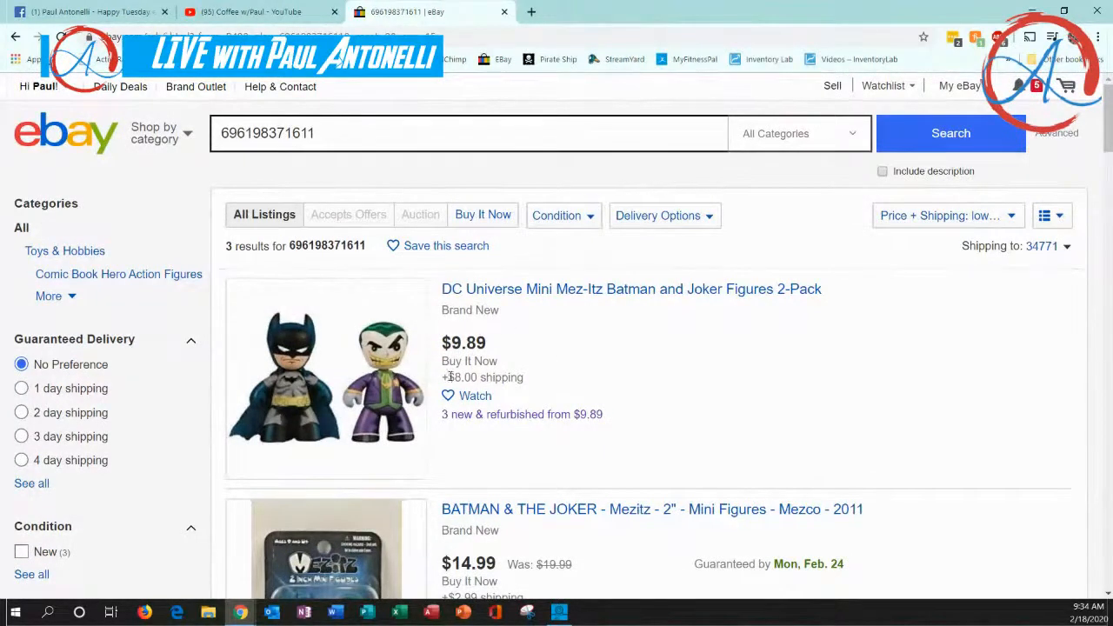
{"action": "scroll", "coordinate": [501, 405], "scroll_direction": "down", "scroll_amount": 3}
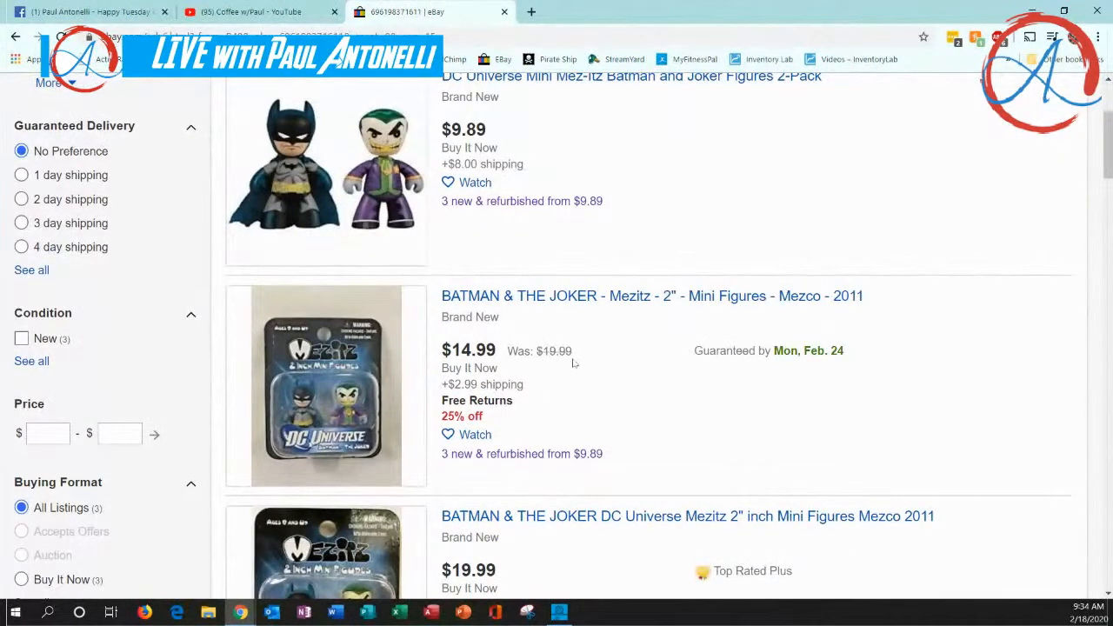
{"action": "scroll", "coordinate": [573, 363], "scroll_direction": "up", "scroll_amount": 3}
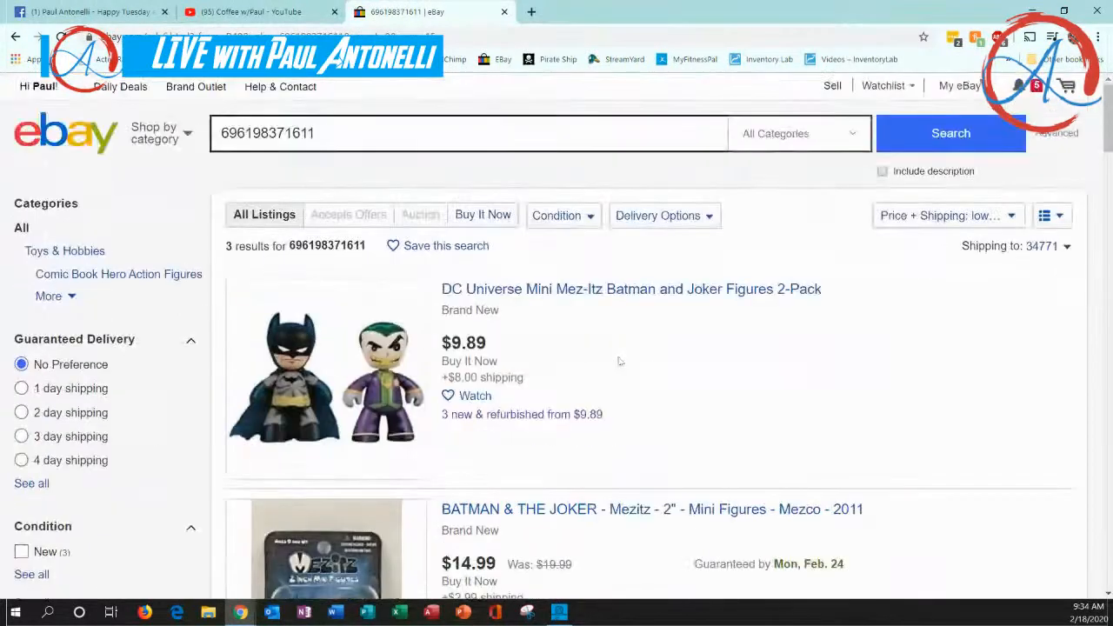
{"action": "left_click", "coordinate": [832, 87]}
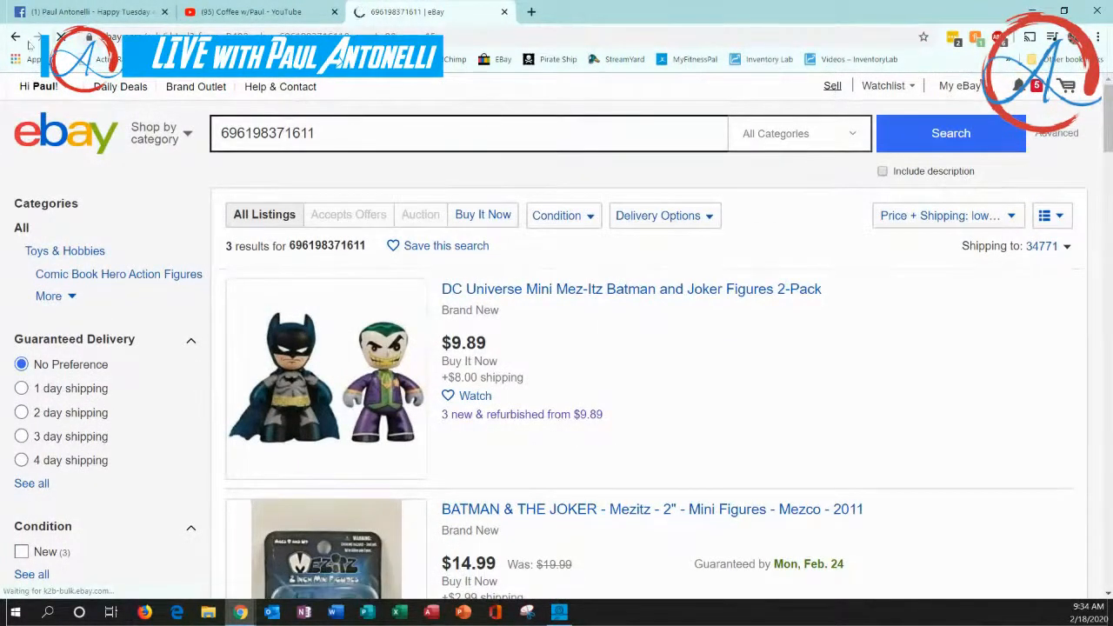
{"action": "left_click_drag", "start_coordinate": [335, 135], "coordinate": [293, 134]}
{"action": "left_click_drag", "start_coordinate": [201, 134], "coordinate": [219, 134]}
{"action": "left_click", "coordinate": [263, 133]}
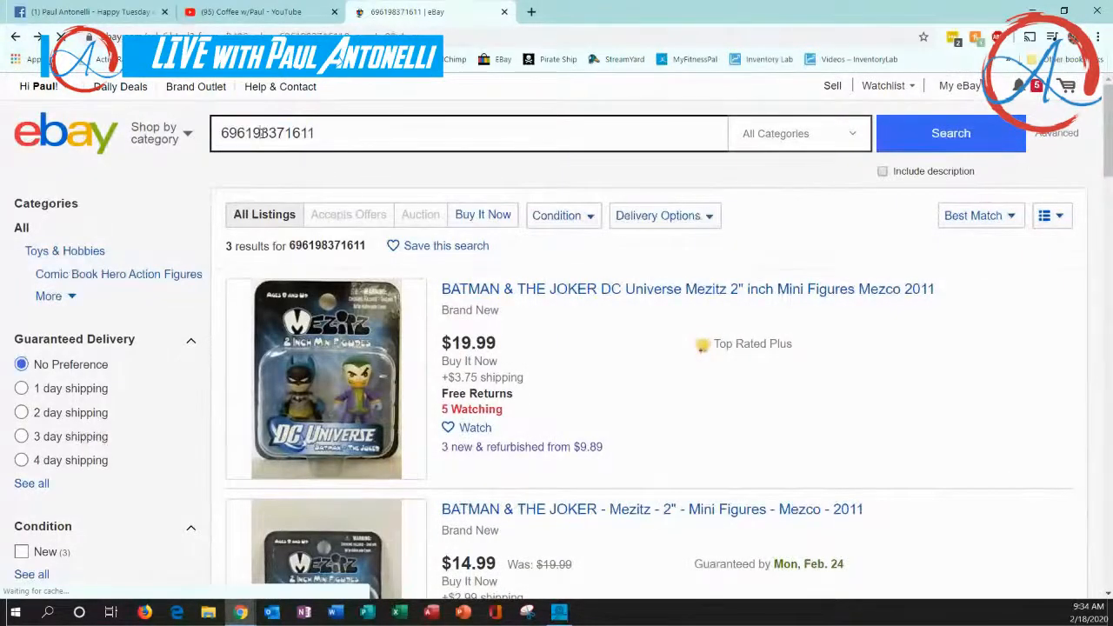
{"action": "left_click_drag", "start_coordinate": [319, 133], "coordinate": [216, 133]}
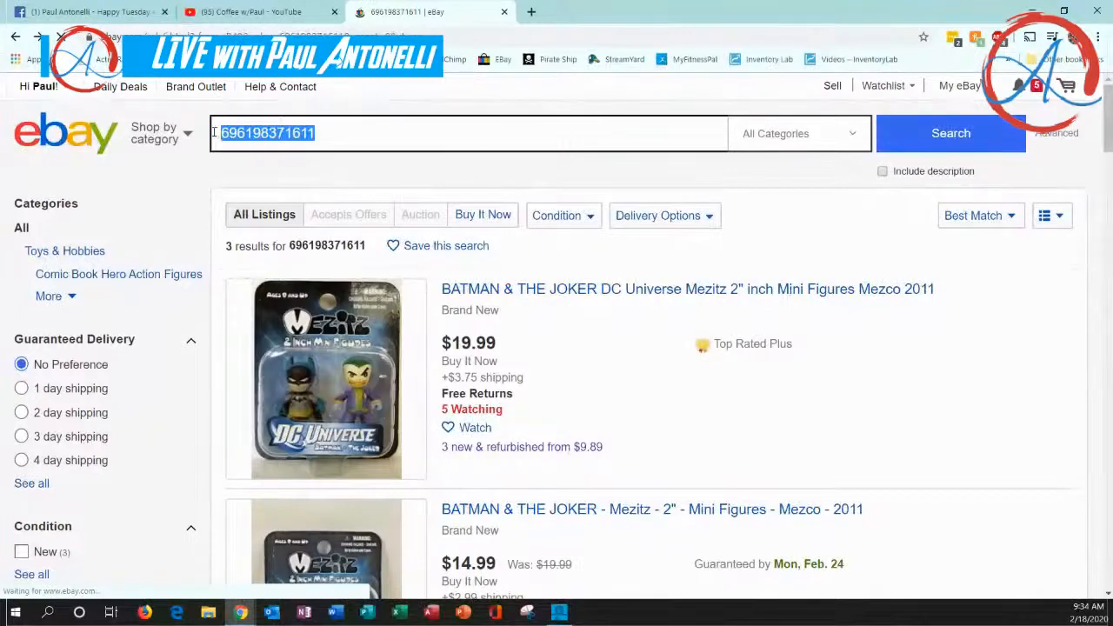
{"action": "right_click", "coordinate": [244, 137]}
{"action": "left_click", "coordinate": [275, 187]}
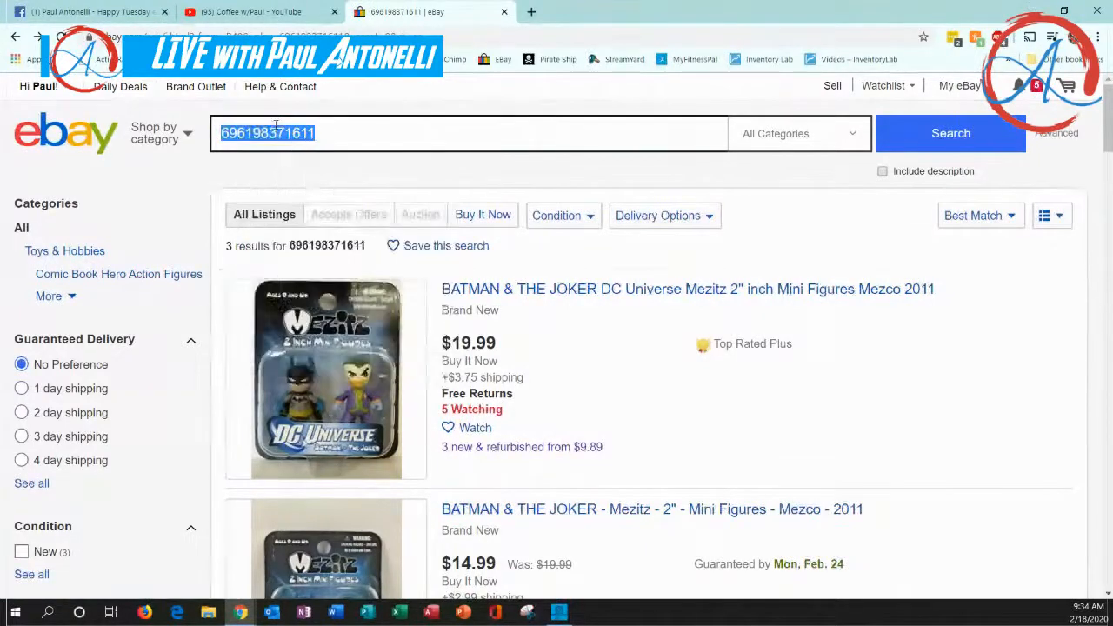
{"action": "left_click", "coordinate": [335, 136]}
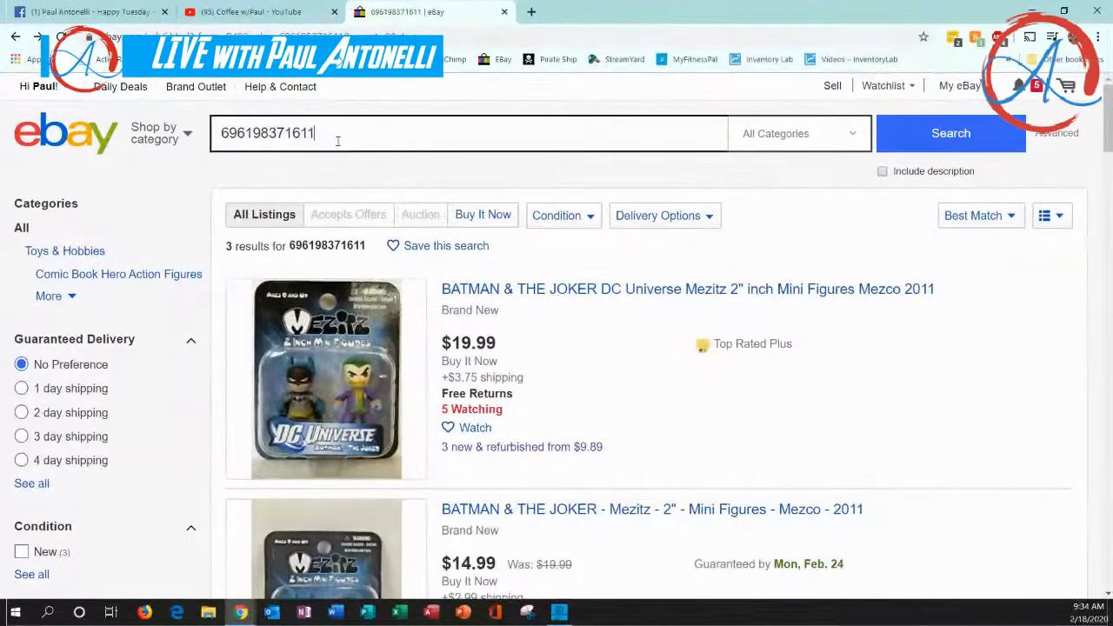
Go to the selling area and open the page for creating a new listing
{"action": "left_click", "coordinate": [832, 87]}
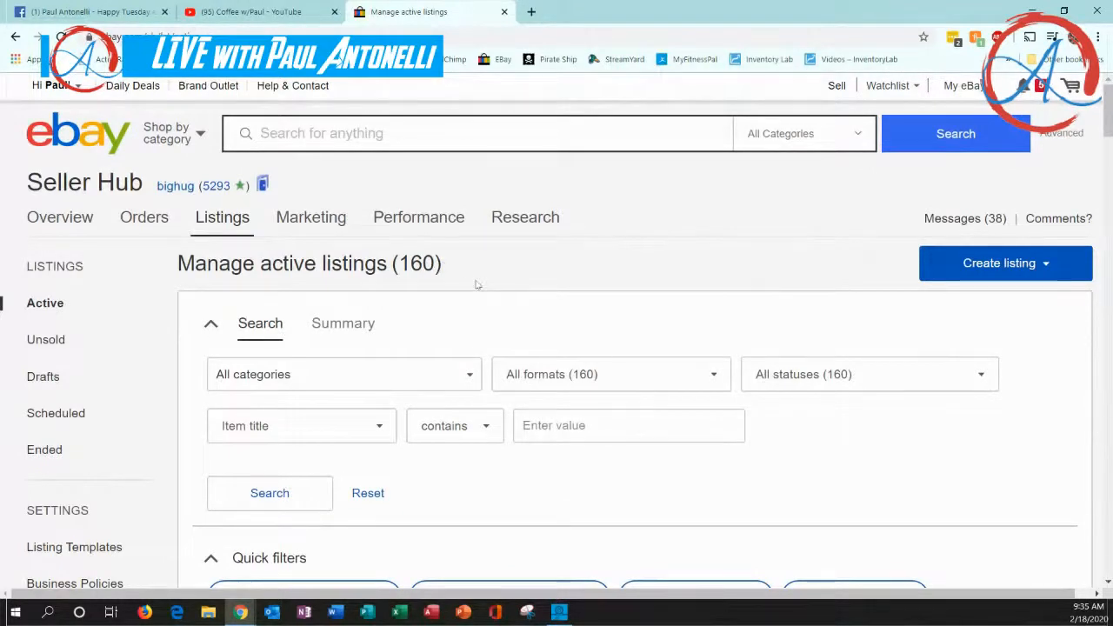
{"action": "mouse_move", "coordinate": [215, 222]}
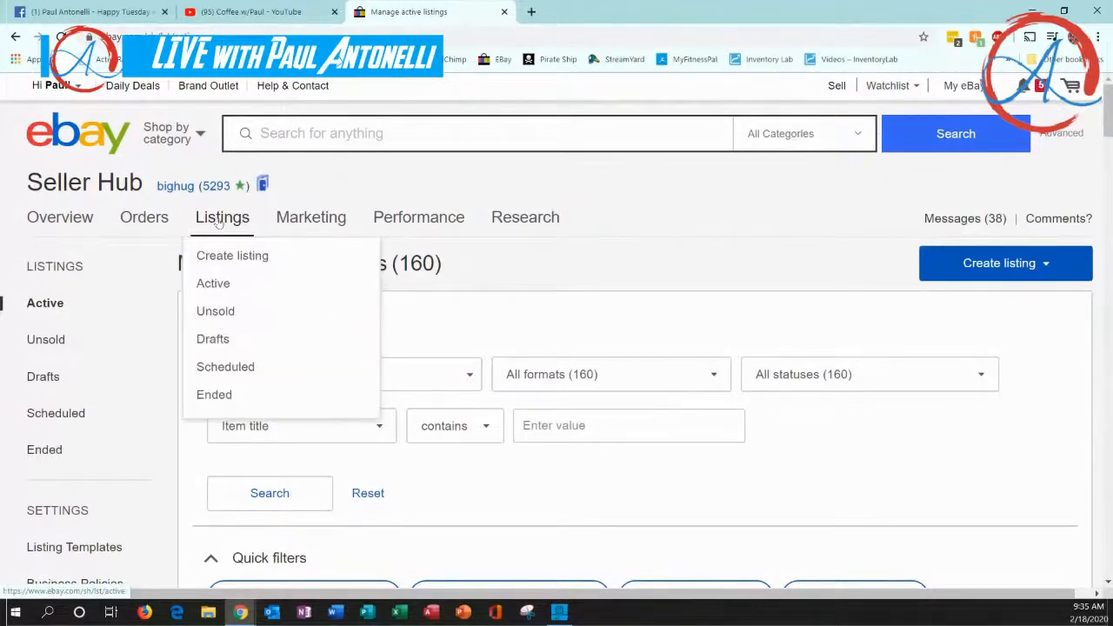
{"action": "left_click", "coordinate": [224, 261]}
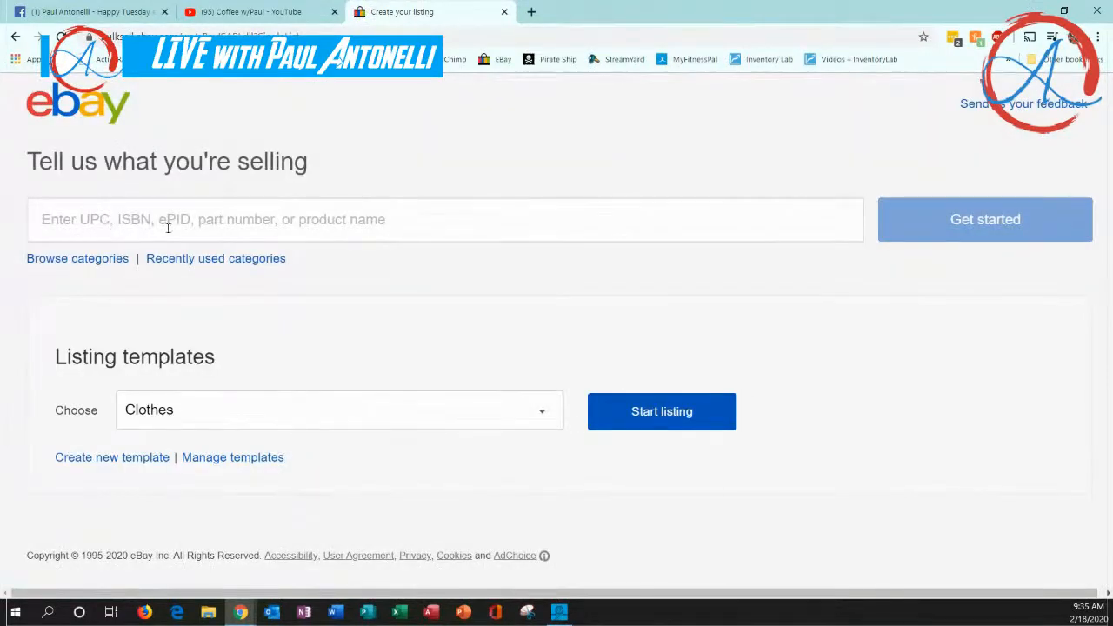
{"action": "left_click", "coordinate": [95, 224]}
{"action": "right_click", "coordinate": [94, 224]}
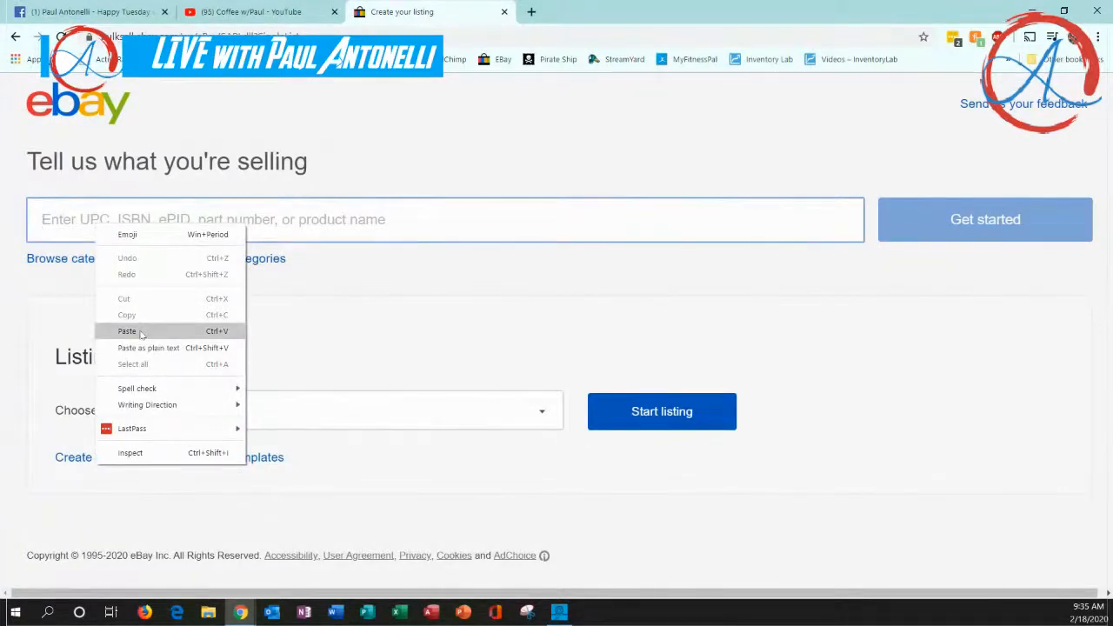
{"action": "left_click", "coordinate": [128, 331]}
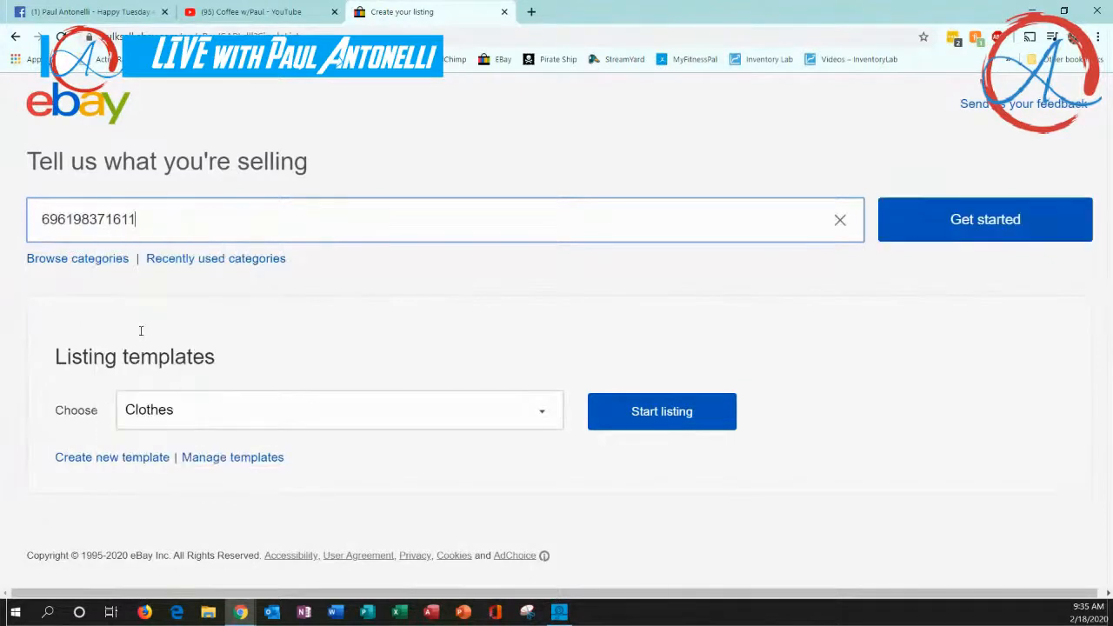
{"action": "left_click", "coordinate": [947, 225]}
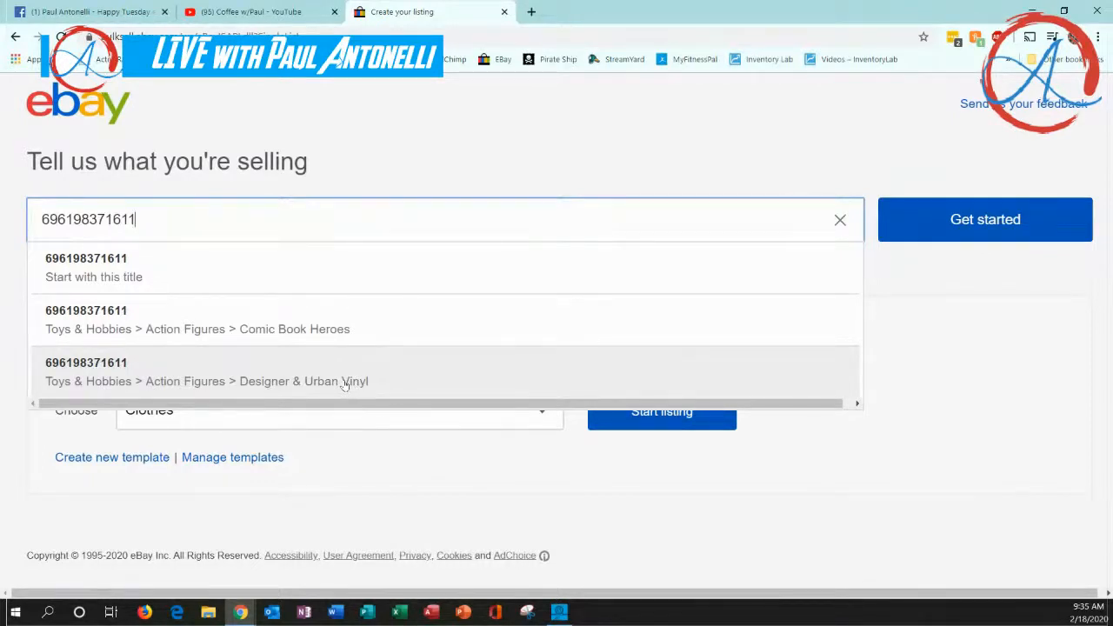
{"action": "left_click", "coordinate": [344, 383]}
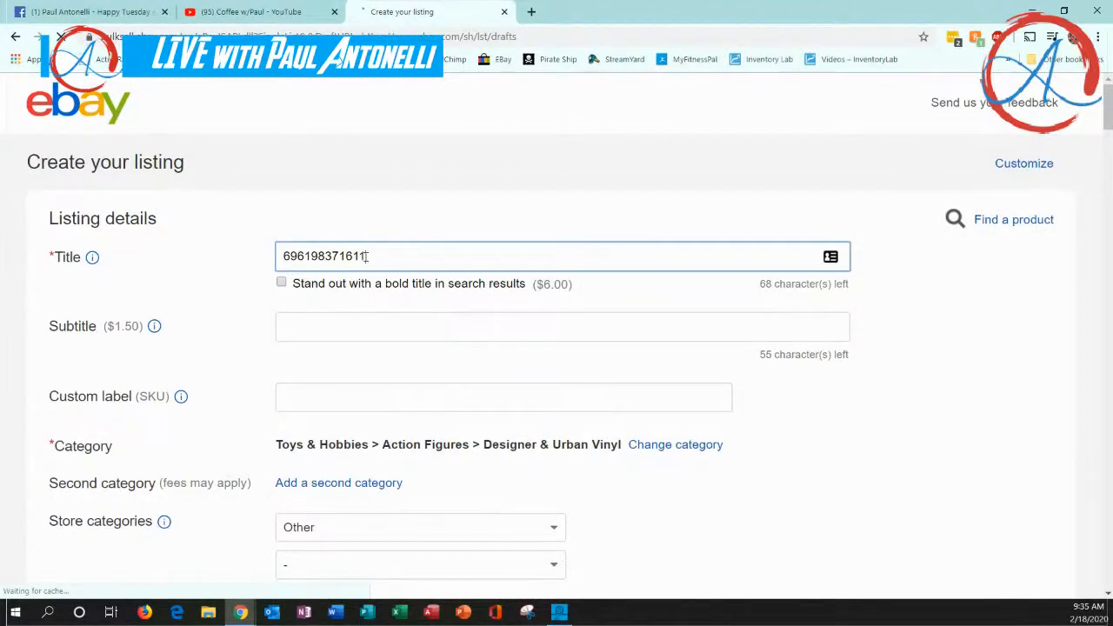
Replace the product code in the listing title with "Mezitz 2" mini figures pack DC Universe BATMAN & JOKER"
{"action": "double_click", "coordinate": [289, 260]}
{"action": "key", "text": "ctrl+c"}
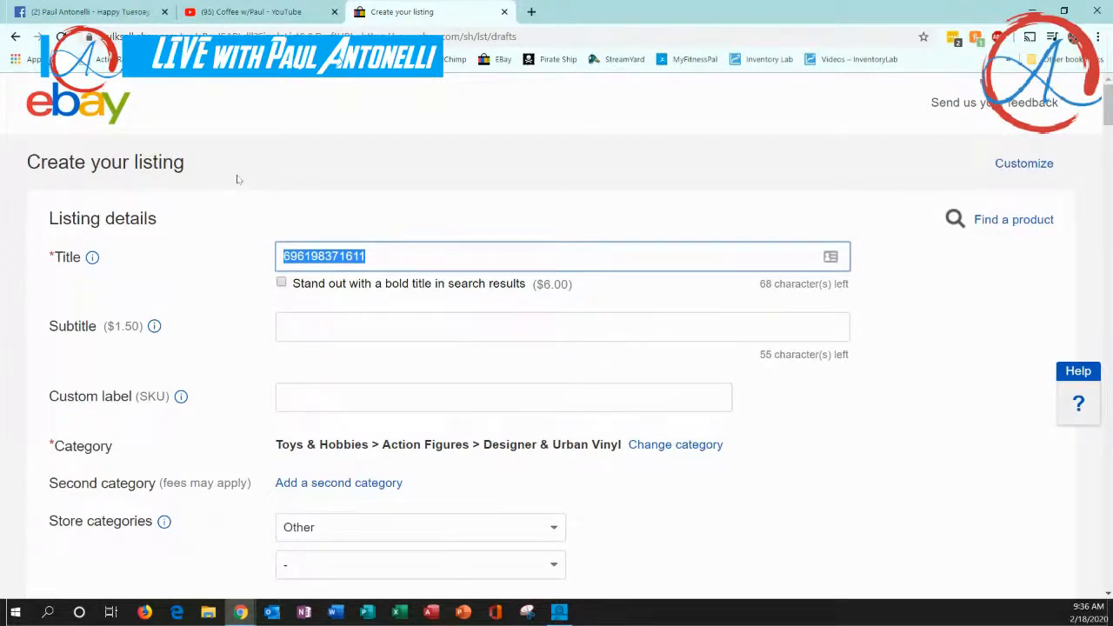
{"action": "type", "text": "Mezitz "}
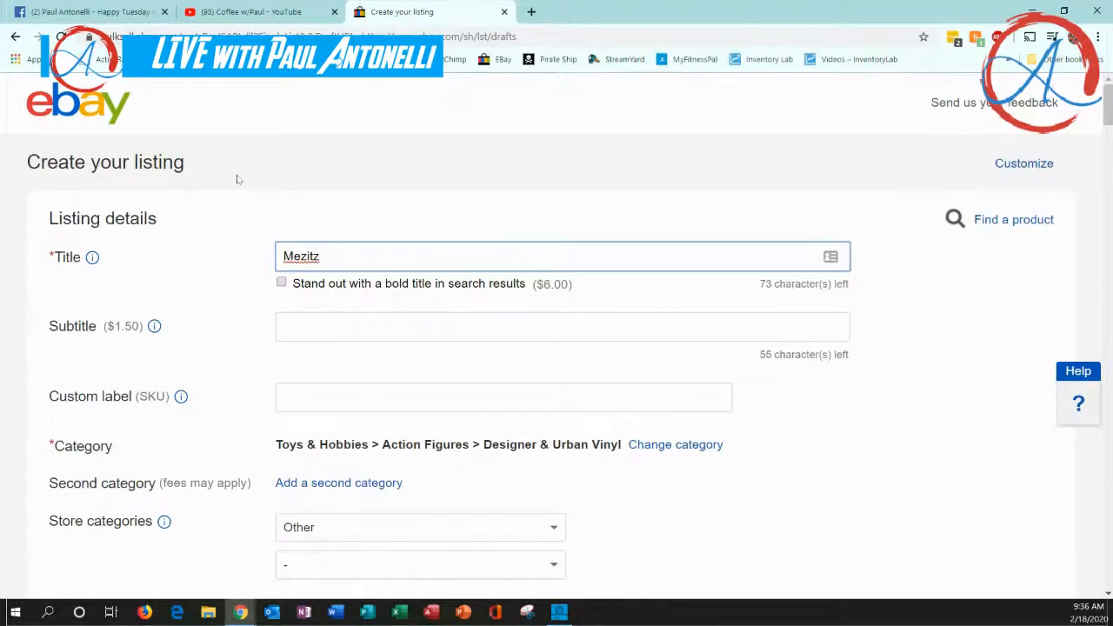
{"action": "type", "text": "2 \" mini figures pack"}
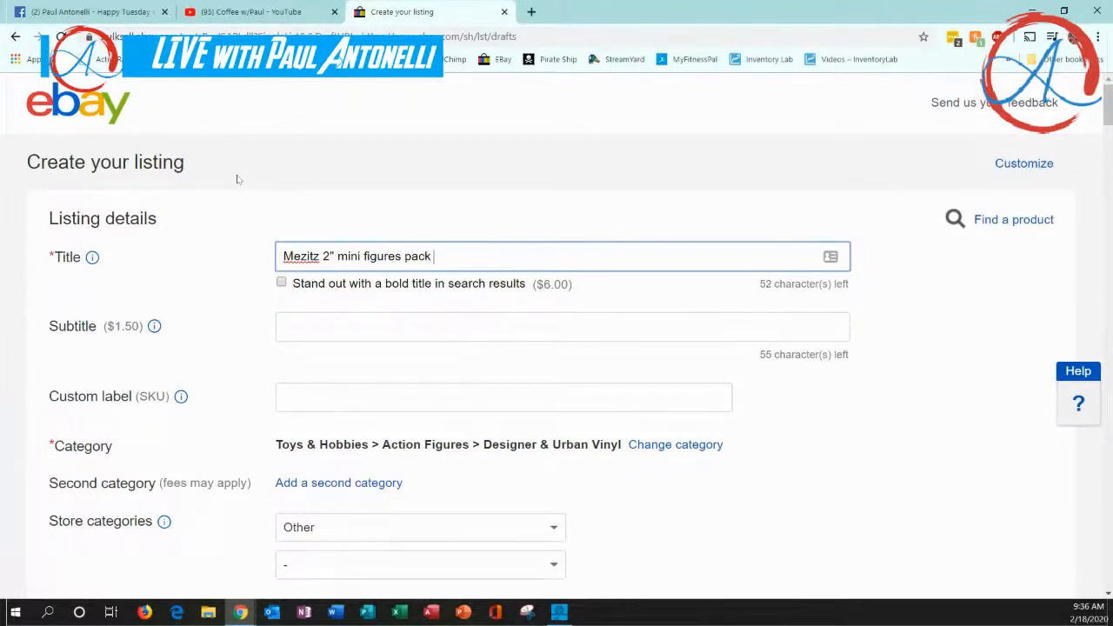
{"action": "type", "text": "DC Universe"}
{"action": "type", "text": "BAT"}
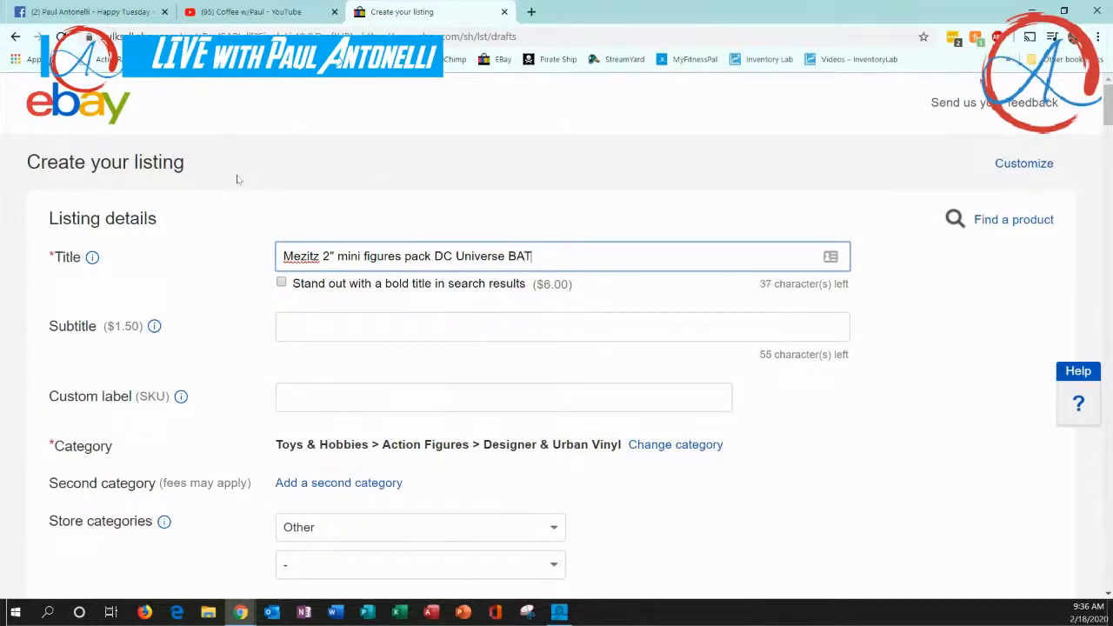
{"action": "type", "text": "MAN & JOKER"}
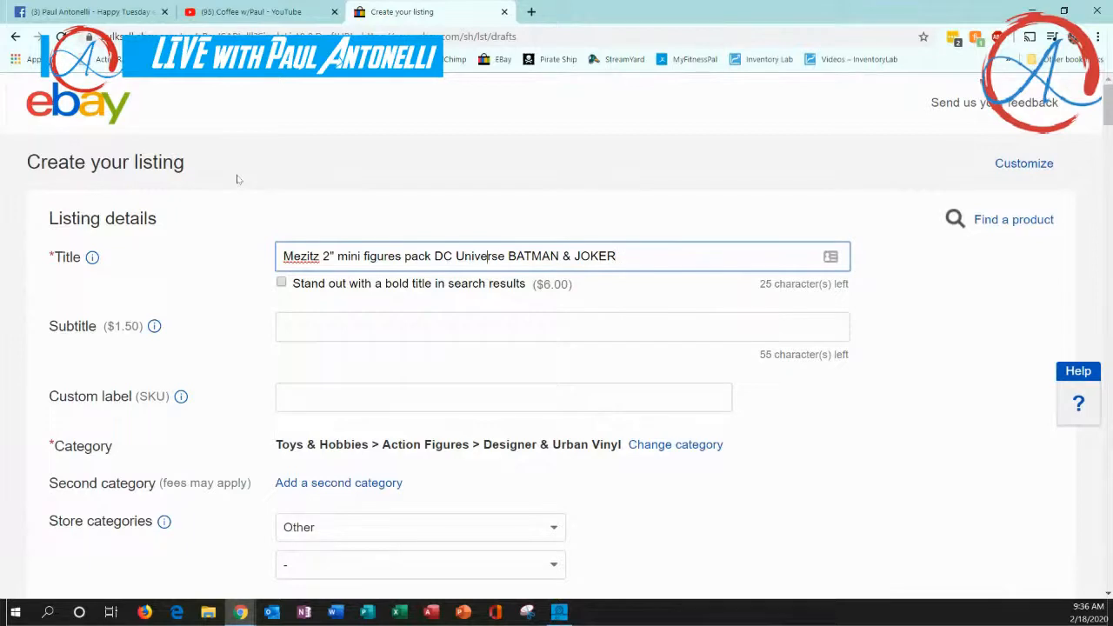
Add "2011" at the beginning and "MIP" at the end of the listing title
{"action": "type", "text": "2011"}
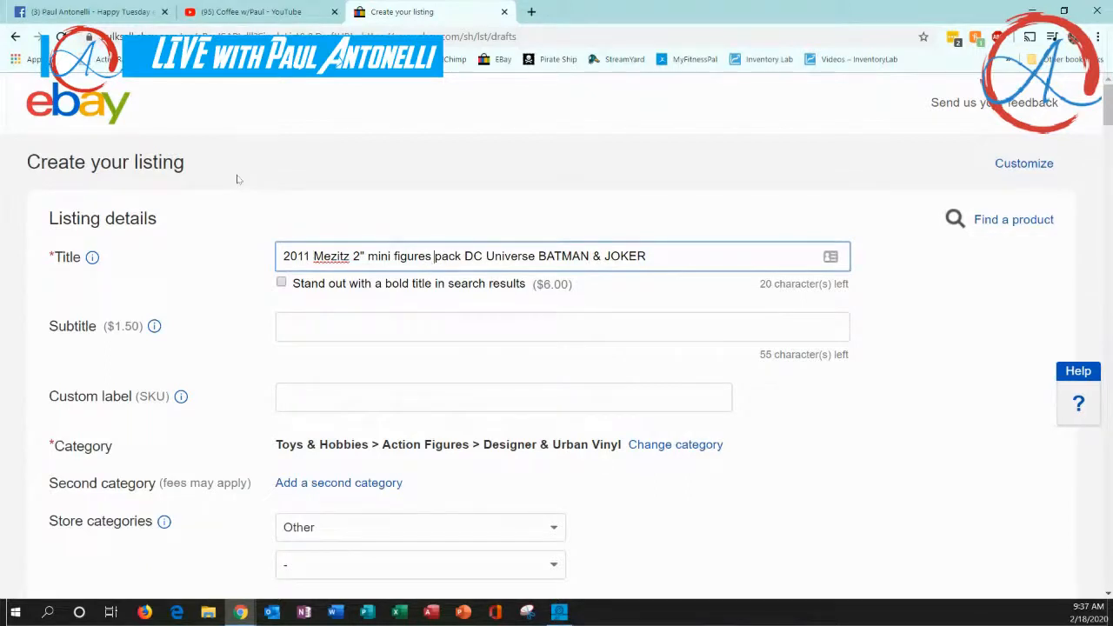
{"action": "type", "text": "MIP"}
{"action": "left_click", "coordinate": [282, 400]}
{"action": "left_click", "coordinate": [261, 333]}
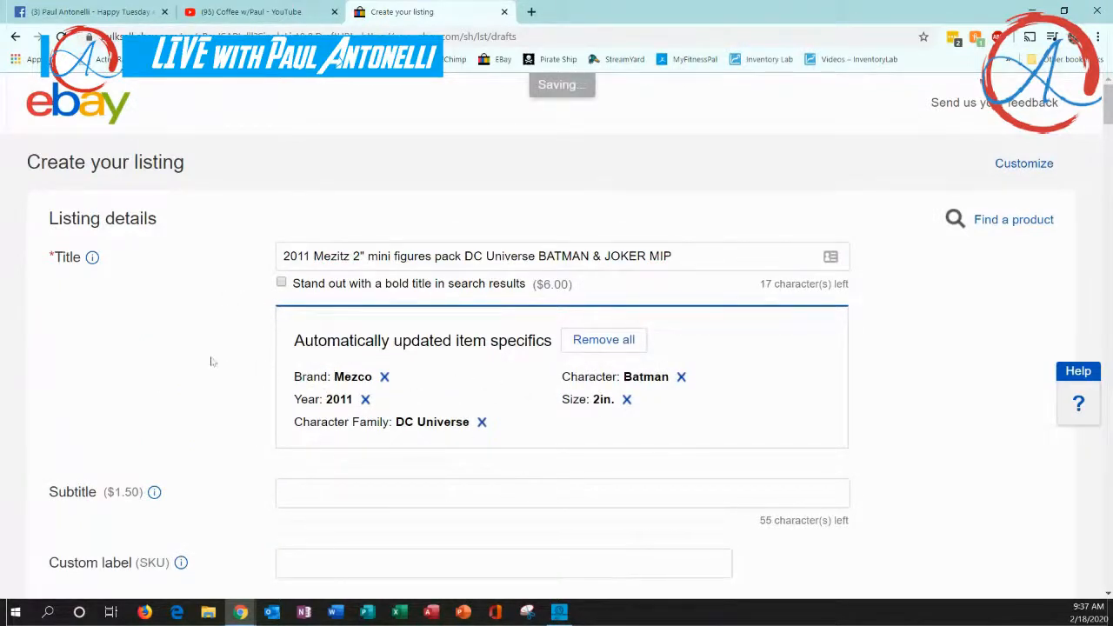
Enter "Box 2" as the listing's custom label (SKU)
{"action": "scroll", "coordinate": [207, 361], "scroll_direction": "down", "scroll_amount": 1}
{"action": "scroll", "coordinate": [207, 362], "scroll_direction": "down", "scroll_amount": 2}
{"action": "left_click", "coordinate": [310, 353]}
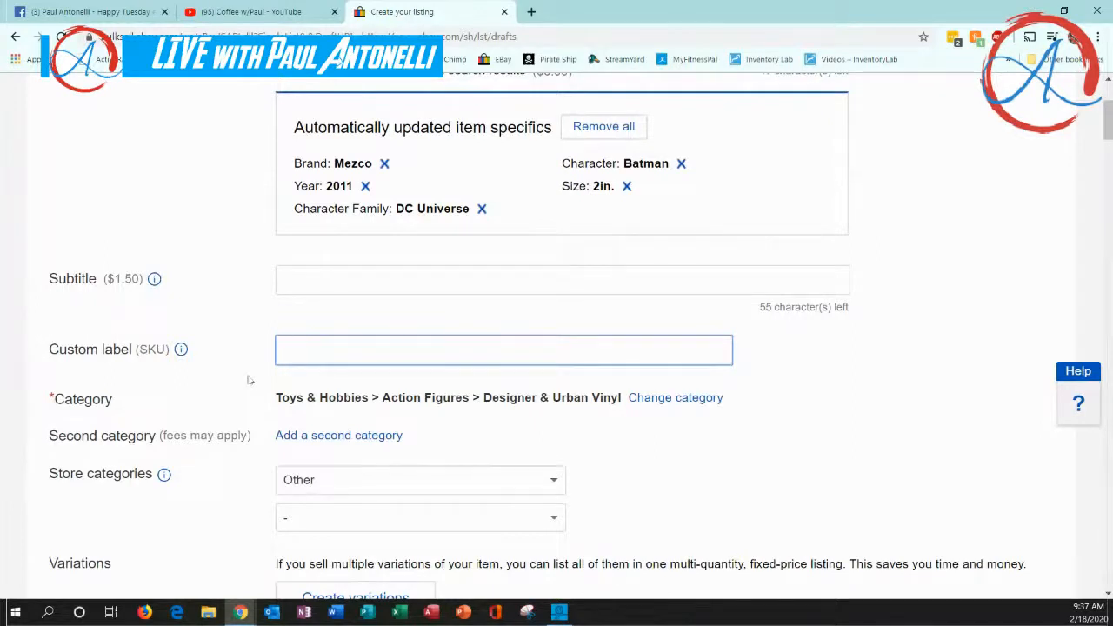
{"action": "type", "text": "Box 2"}
{"action": "left_click", "coordinate": [248, 380]}
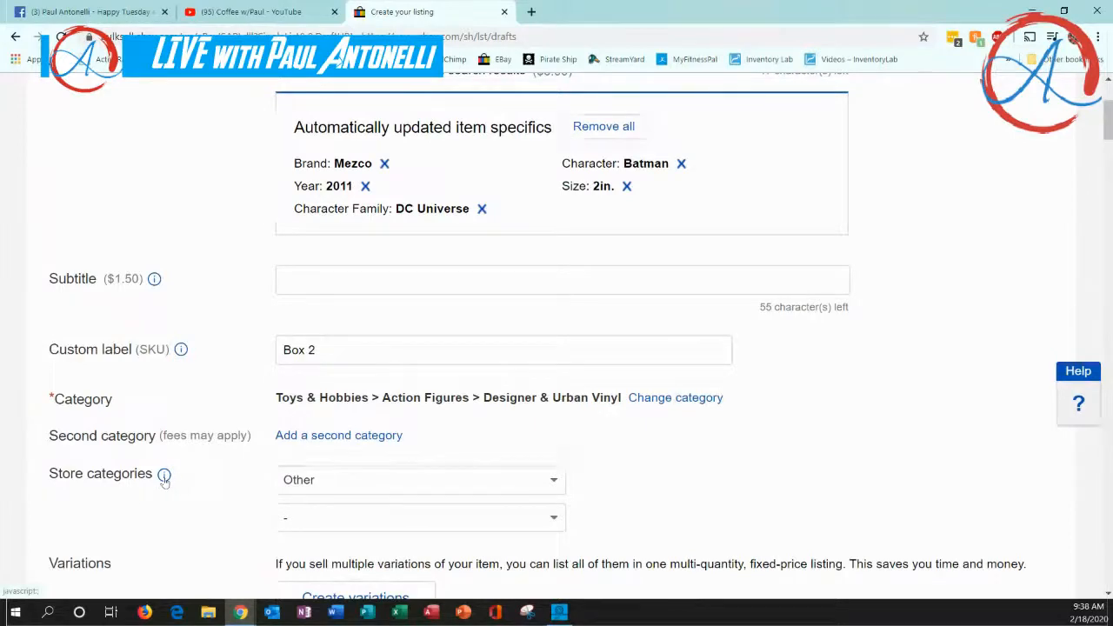
Set the first store category to Collectibles Dept. > Collectibles
{"action": "left_click", "coordinate": [553, 480]}
{"action": "scroll", "coordinate": [521, 422], "scroll_direction": "up", "scroll_amount": 10}
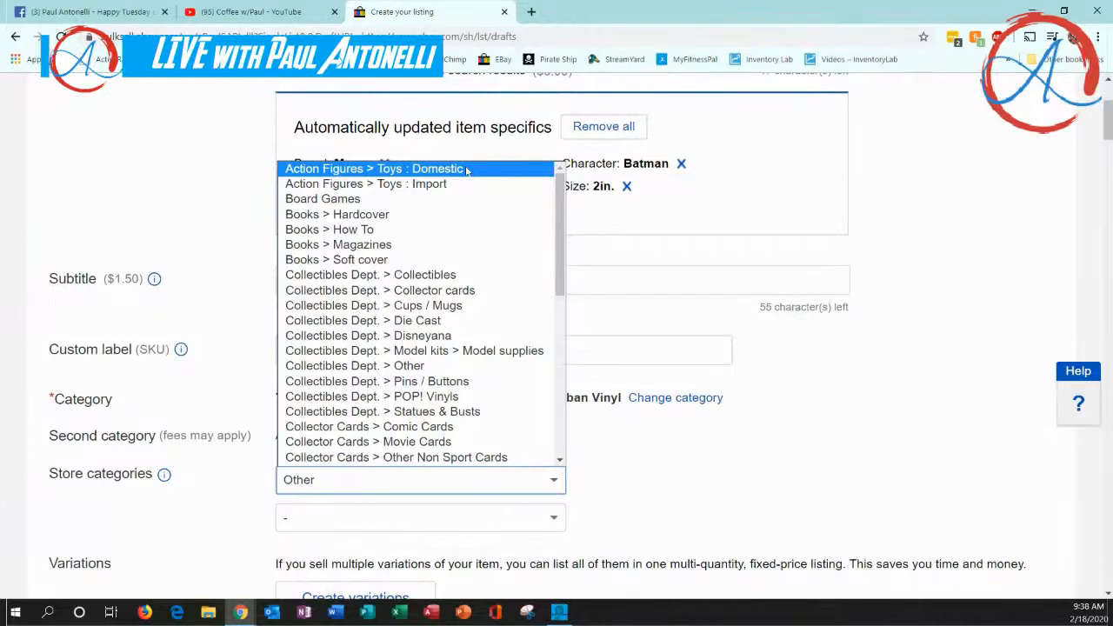
{"action": "left_click", "coordinate": [467, 277]}
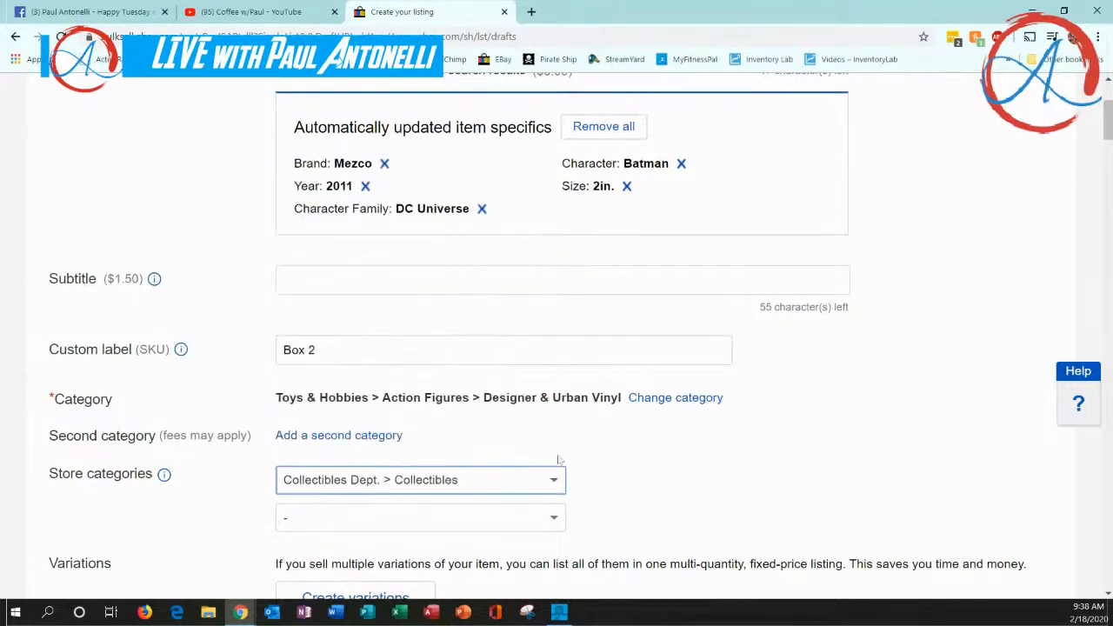
{"action": "scroll", "coordinate": [233, 485], "scroll_direction": "down", "scroll_amount": 2}
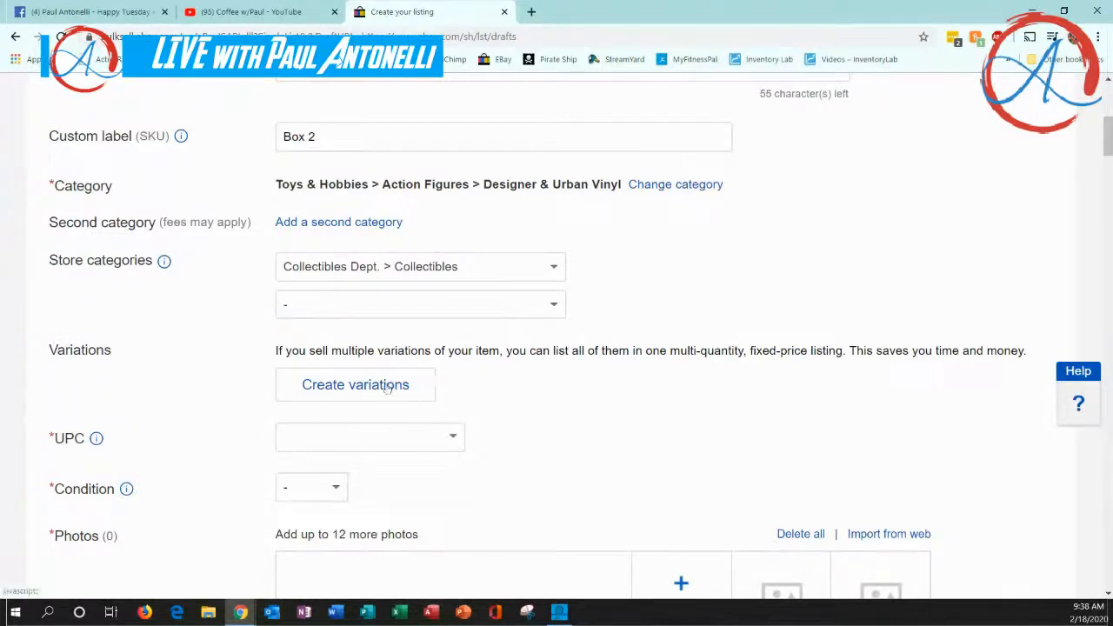
{"action": "left_click", "coordinate": [319, 440]}
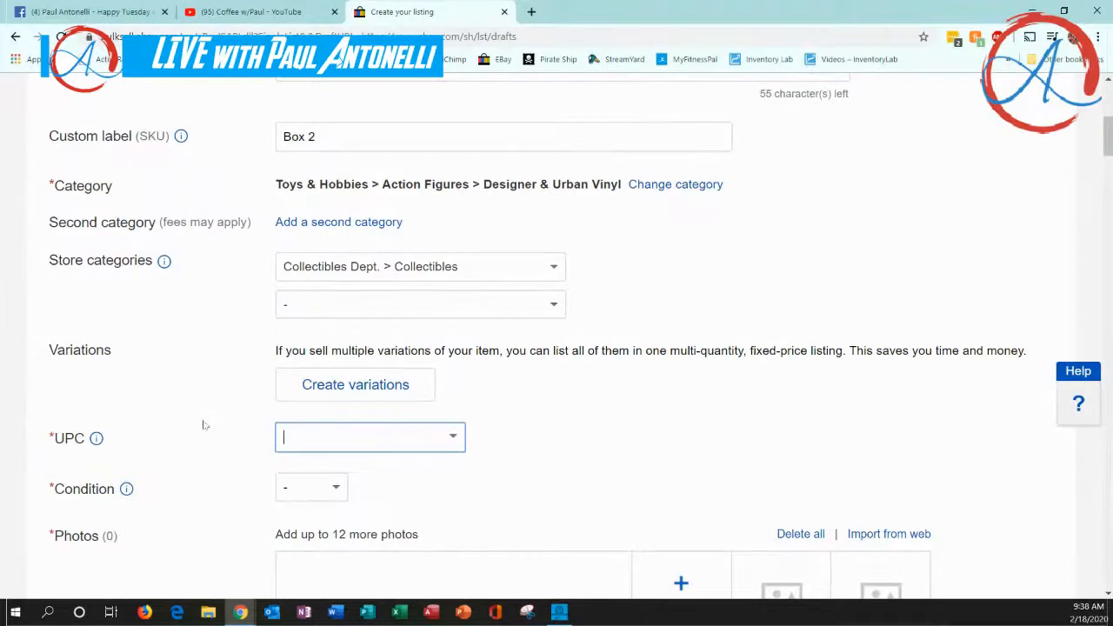
{"action": "right_click", "coordinate": [313, 437]}
{"action": "left_click", "coordinate": [344, 306]}
{"action": "left_click", "coordinate": [488, 453]}
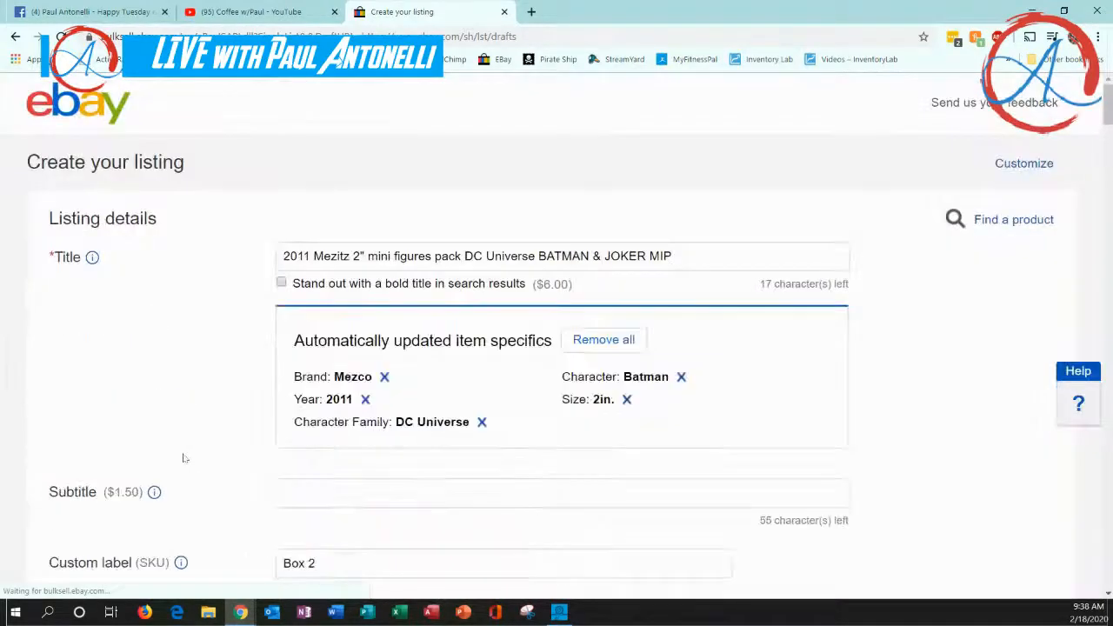
Set the item's condition to New
{"action": "scroll", "coordinate": [249, 461], "scroll_direction": "down", "scroll_amount": 4}
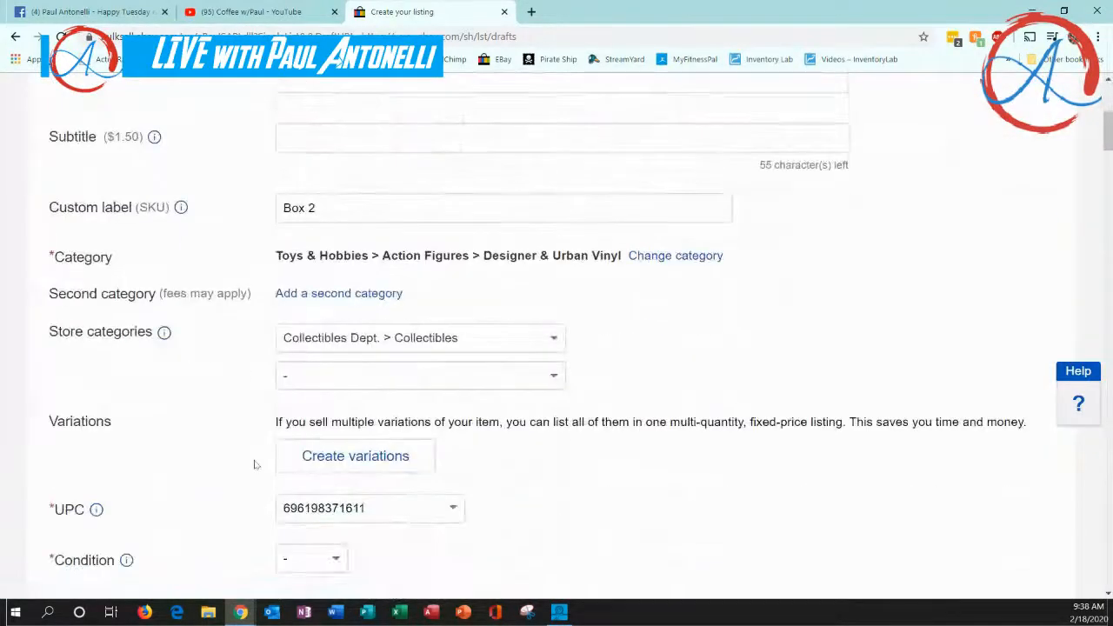
{"action": "scroll", "coordinate": [255, 464], "scroll_direction": "down", "scroll_amount": 1}
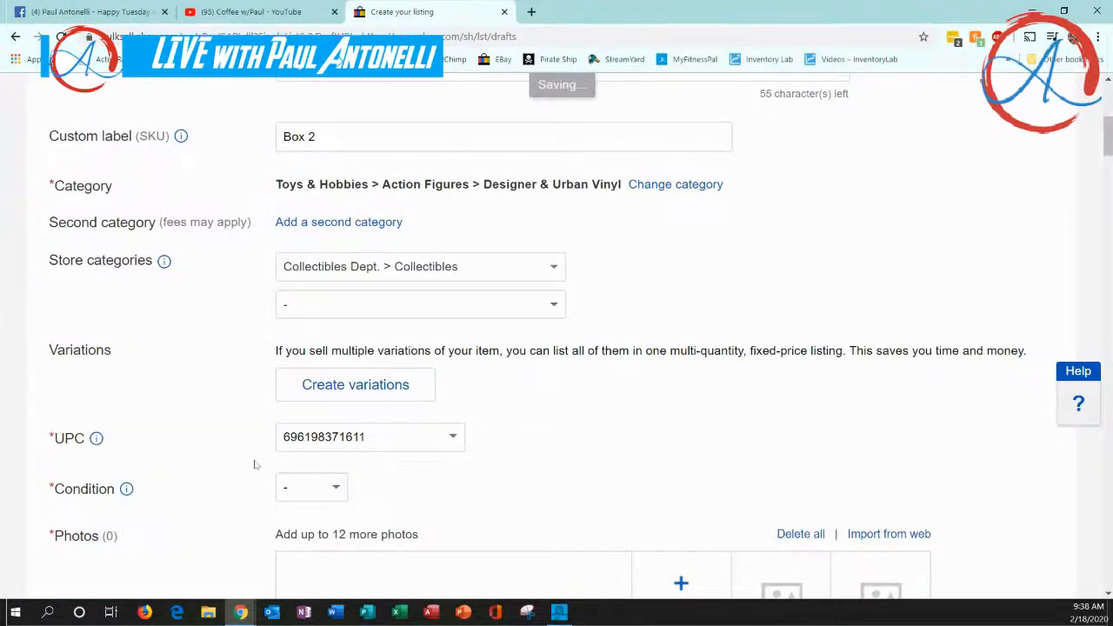
{"action": "scroll", "coordinate": [254, 464], "scroll_direction": "down", "scroll_amount": 2}
{"action": "left_click", "coordinate": [339, 347]}
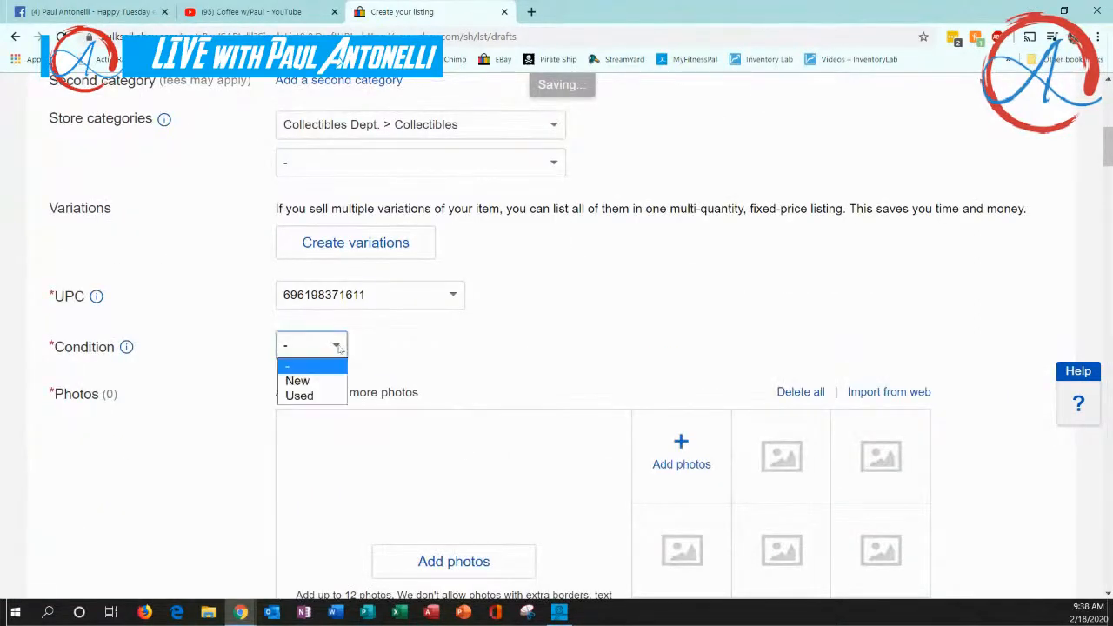
{"action": "left_click", "coordinate": [322, 382]}
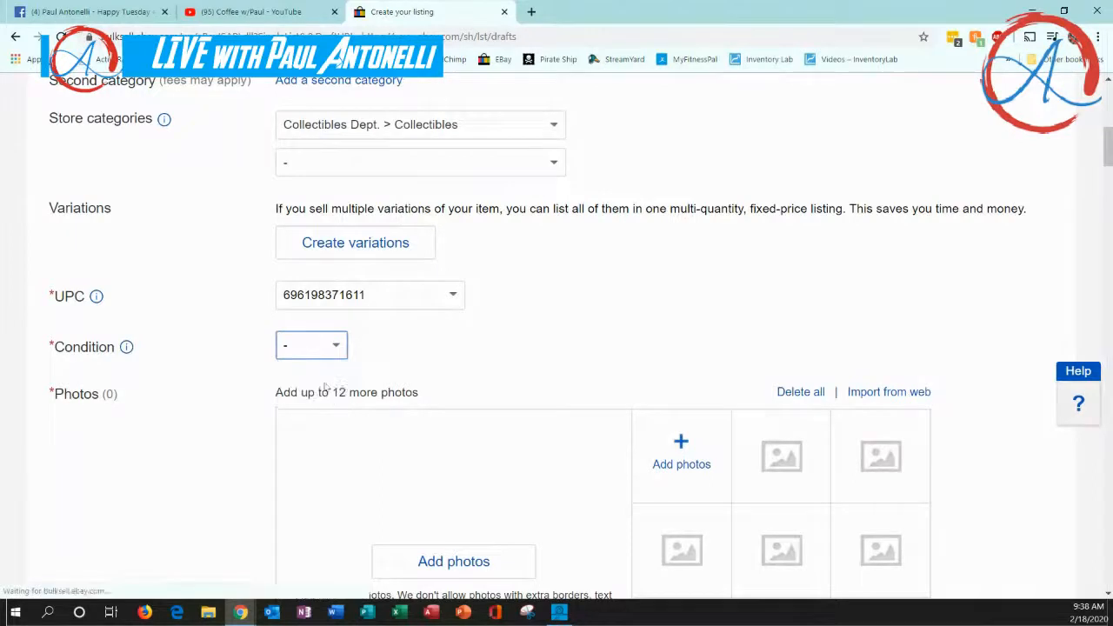
Switch the item's condition to Used to show its description field, and set it back to New
{"action": "left_click", "coordinate": [340, 346]}
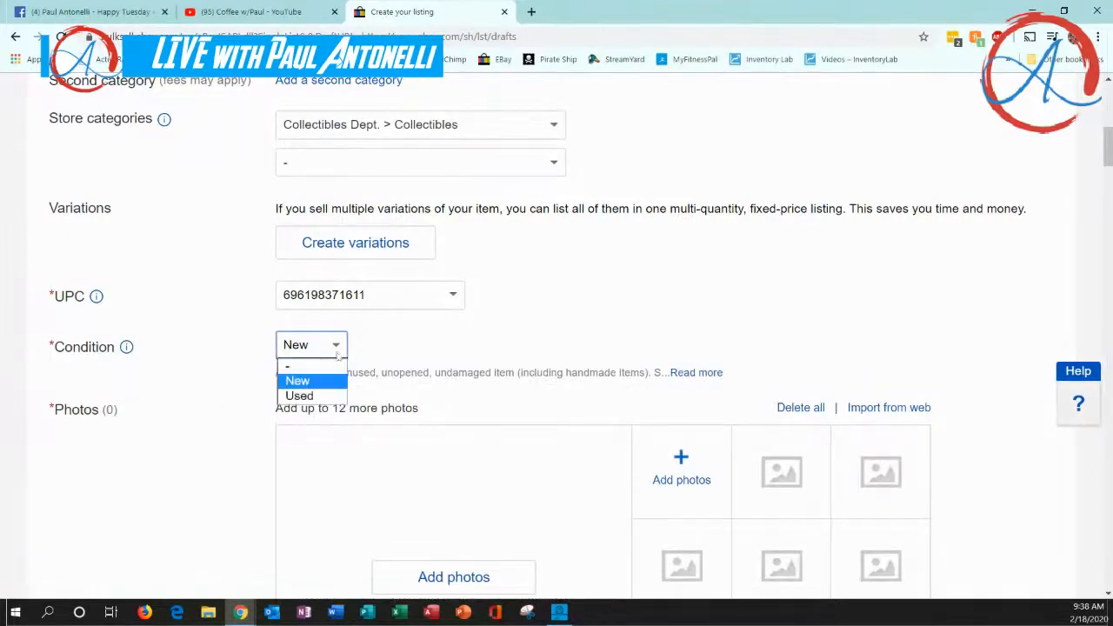
{"action": "left_click", "coordinate": [320, 398]}
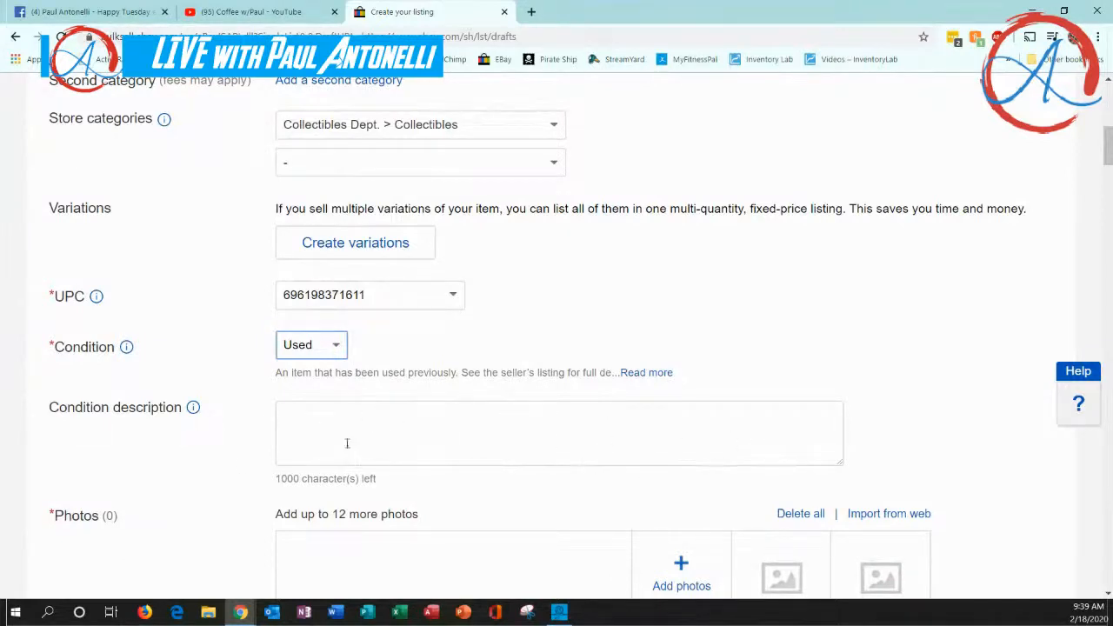
{"action": "left_click", "coordinate": [335, 348]}
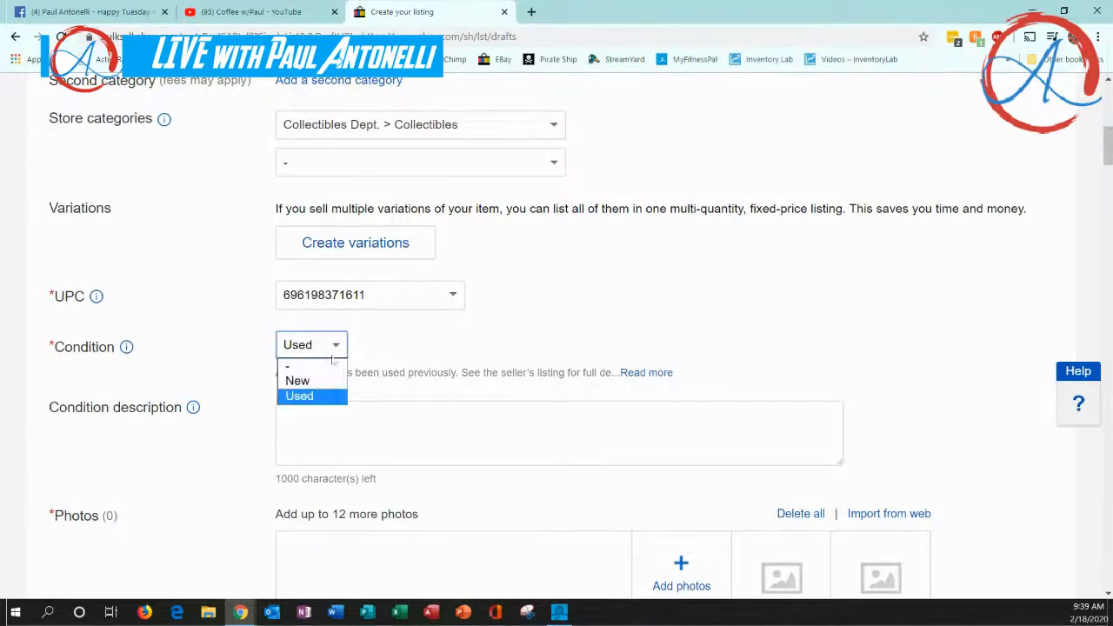
{"action": "left_click", "coordinate": [300, 379]}
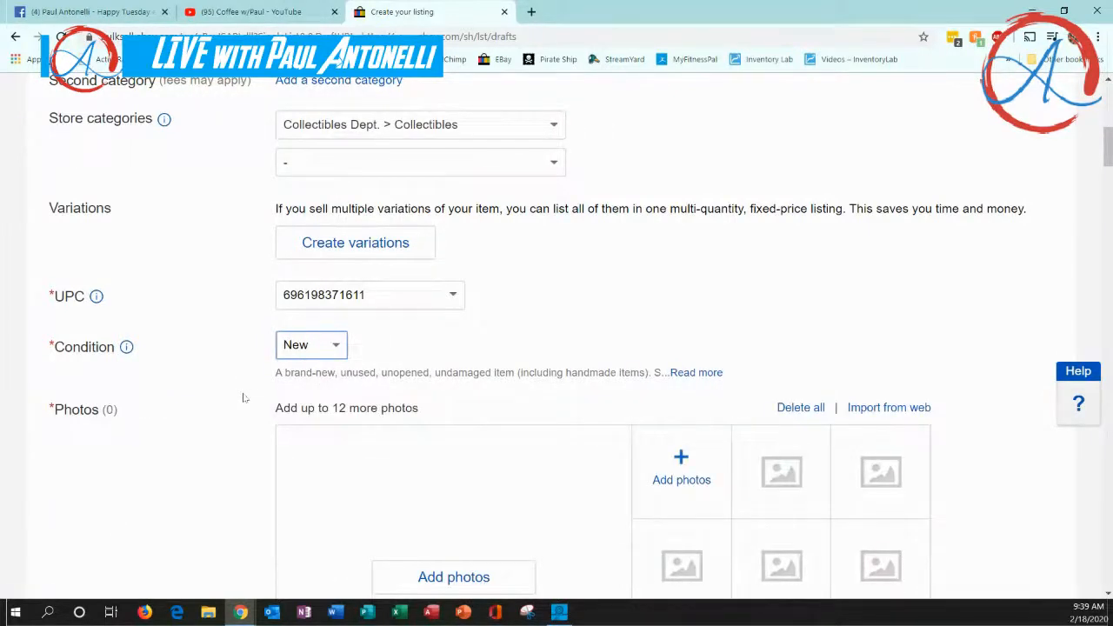
Set the Type to Figurine in the additional item specifics
{"action": "scroll", "coordinate": [244, 453], "scroll_direction": "down", "scroll_amount": 3}
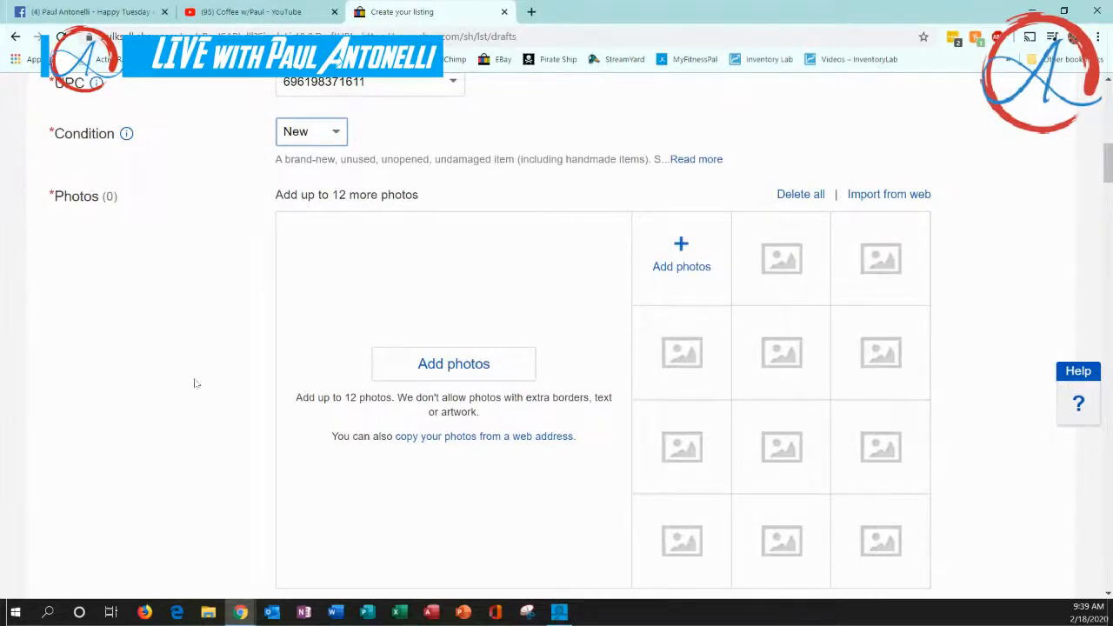
{"action": "scroll", "coordinate": [195, 384], "scroll_direction": "down", "scroll_amount": 4}
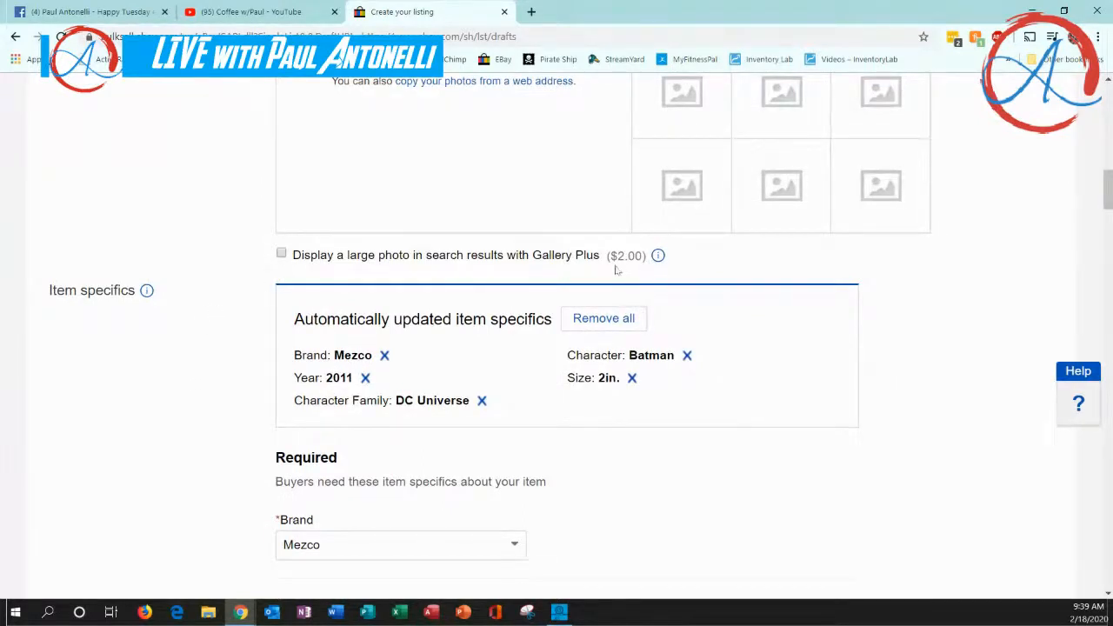
{"action": "scroll", "coordinate": [238, 338], "scroll_direction": "down", "scroll_amount": 2}
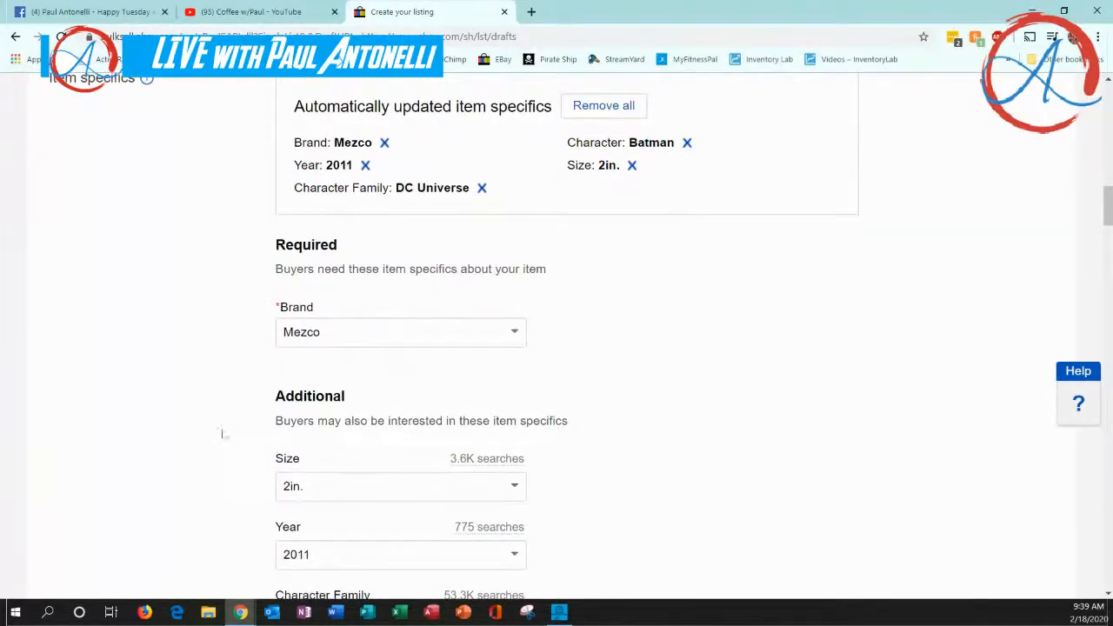
{"action": "scroll", "coordinate": [261, 500], "scroll_direction": "down", "scroll_amount": 2}
{"action": "scroll", "coordinate": [278, 484], "scroll_direction": "down", "scroll_amount": 2}
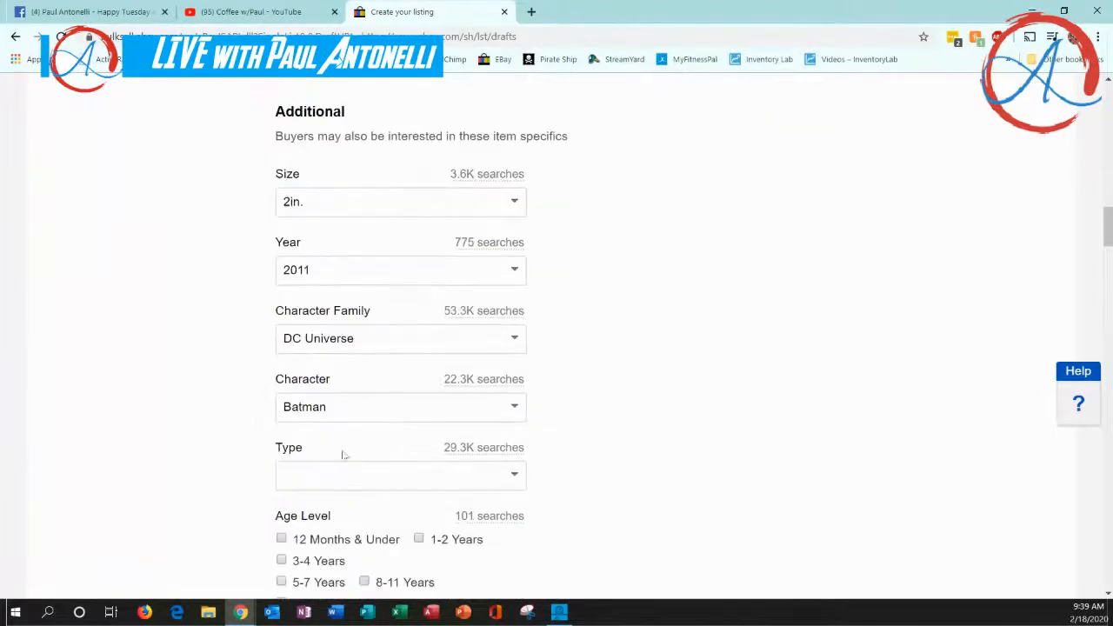
{"action": "left_click", "coordinate": [514, 476]}
{"action": "scroll", "coordinate": [557, 480], "scroll_direction": "down", "scroll_amount": 2}
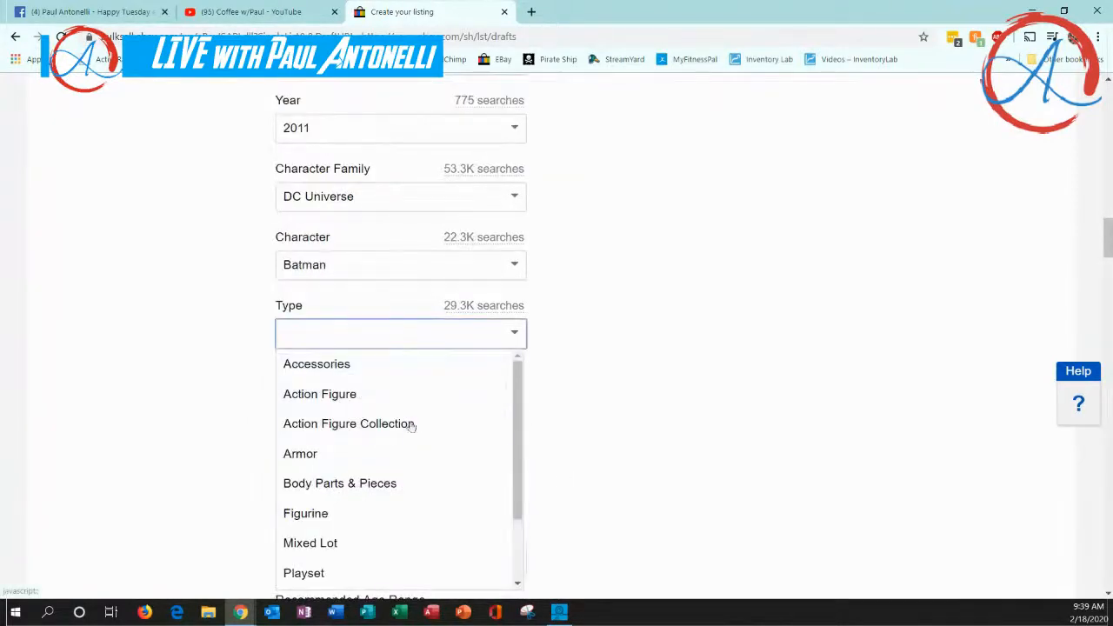
{"action": "left_click", "coordinate": [339, 515]}
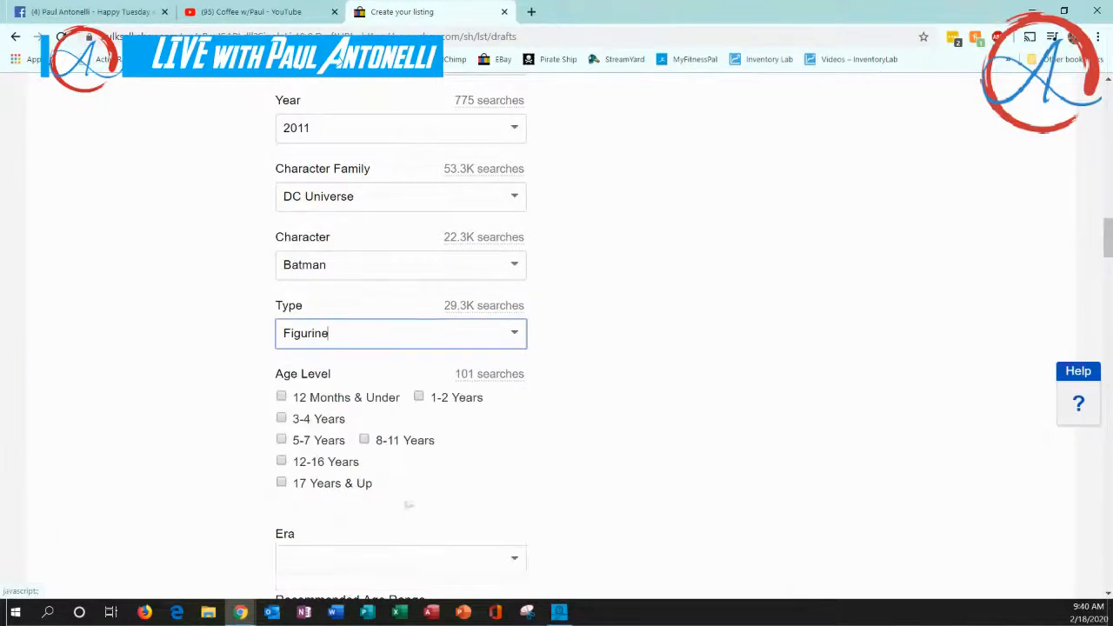
Tick 5-7 Years as the Age Level and set the Era to 2002-Now in the item specifics
{"action": "scroll", "coordinate": [621, 447], "scroll_direction": "down", "scroll_amount": 1}
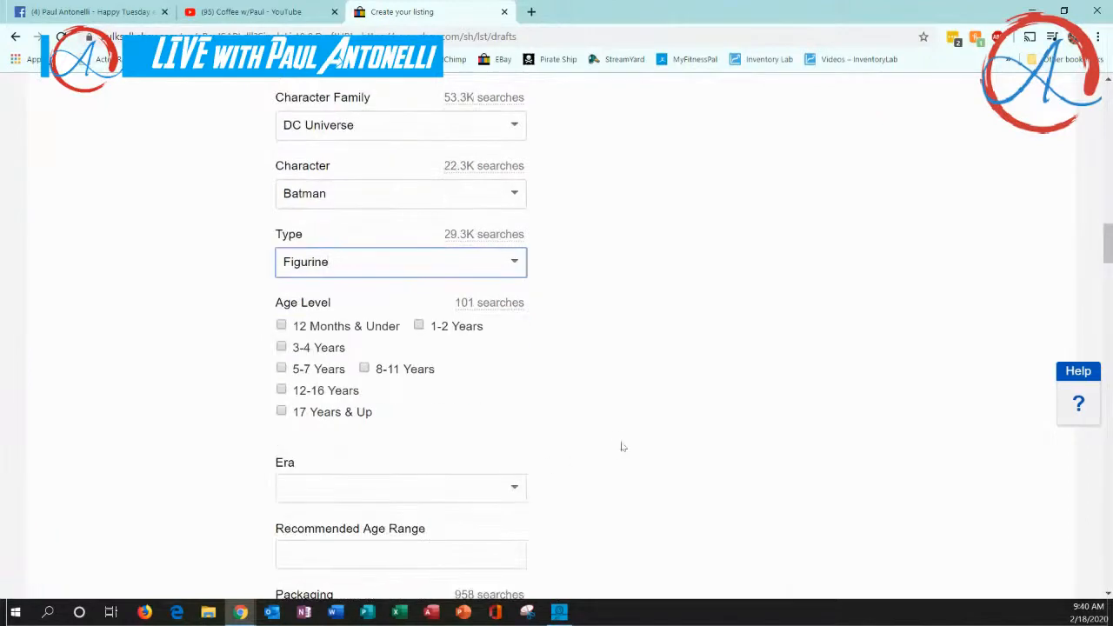
{"action": "left_click", "coordinate": [281, 370]}
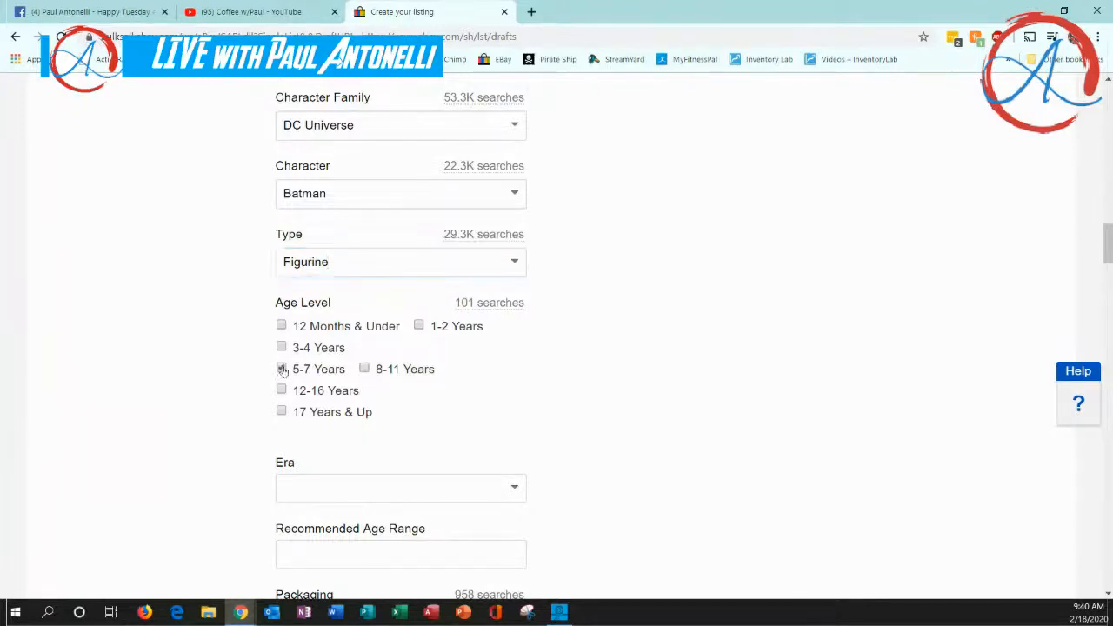
{"action": "scroll", "coordinate": [230, 398], "scroll_direction": "down", "scroll_amount": 1}
{"action": "scroll", "coordinate": [231, 397], "scroll_direction": "down", "scroll_amount": 2}
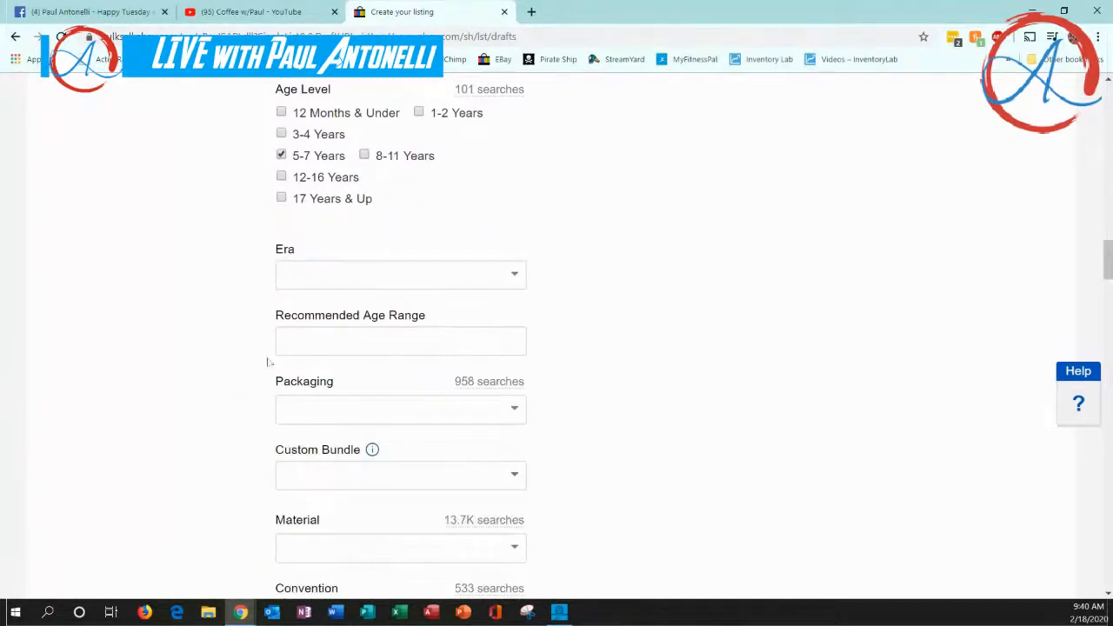
{"action": "left_click", "coordinate": [515, 275]}
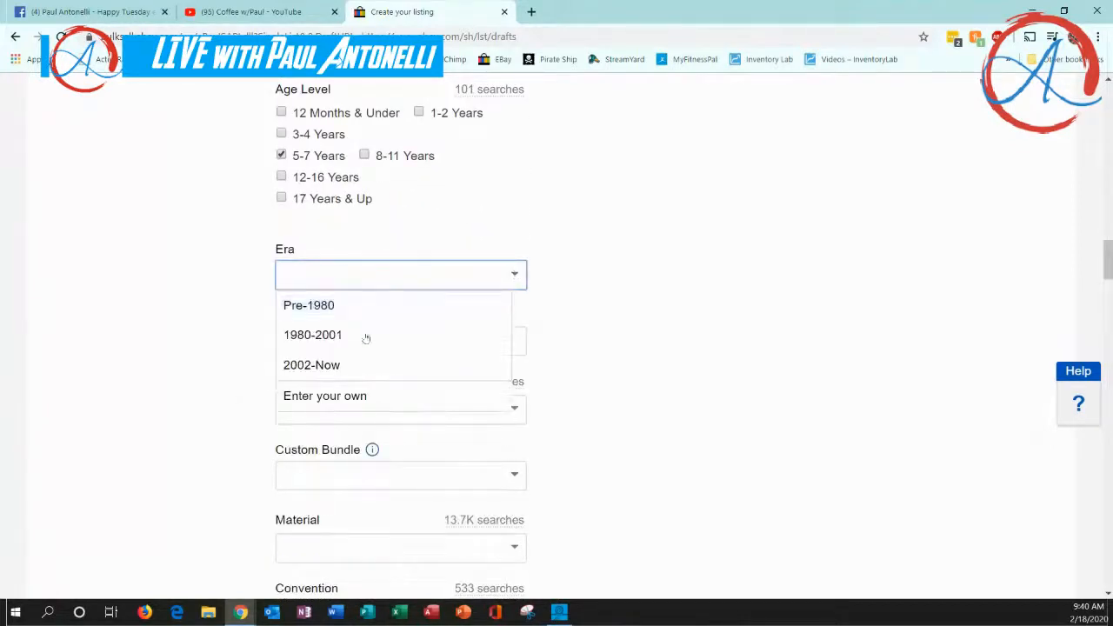
{"action": "left_click", "coordinate": [342, 368]}
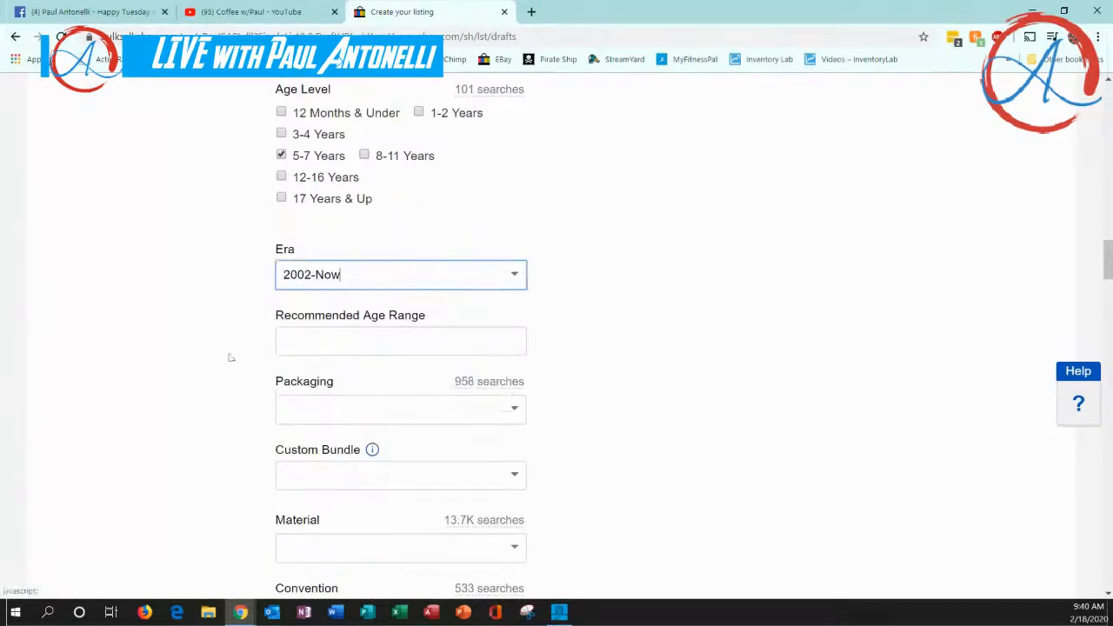
Enter 5 - 99 as the Recommended Age Range and set the Packaging to Original (Unopened)
{"action": "left_click", "coordinate": [314, 346]}
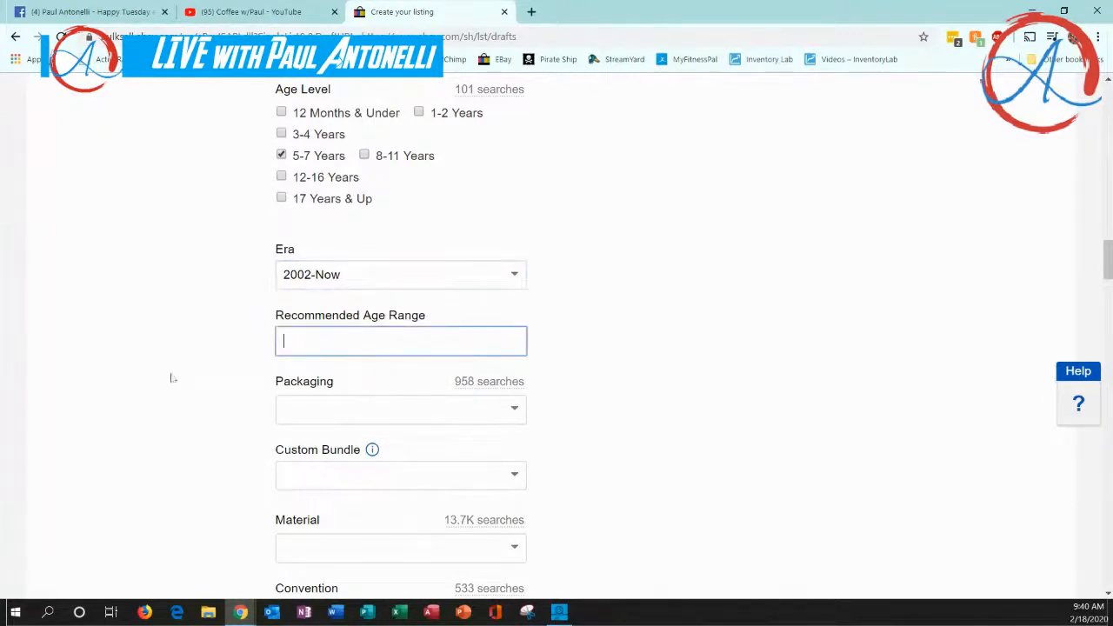
{"action": "type", "text": "5 - 99"}
{"action": "left_click", "coordinate": [257, 320]}
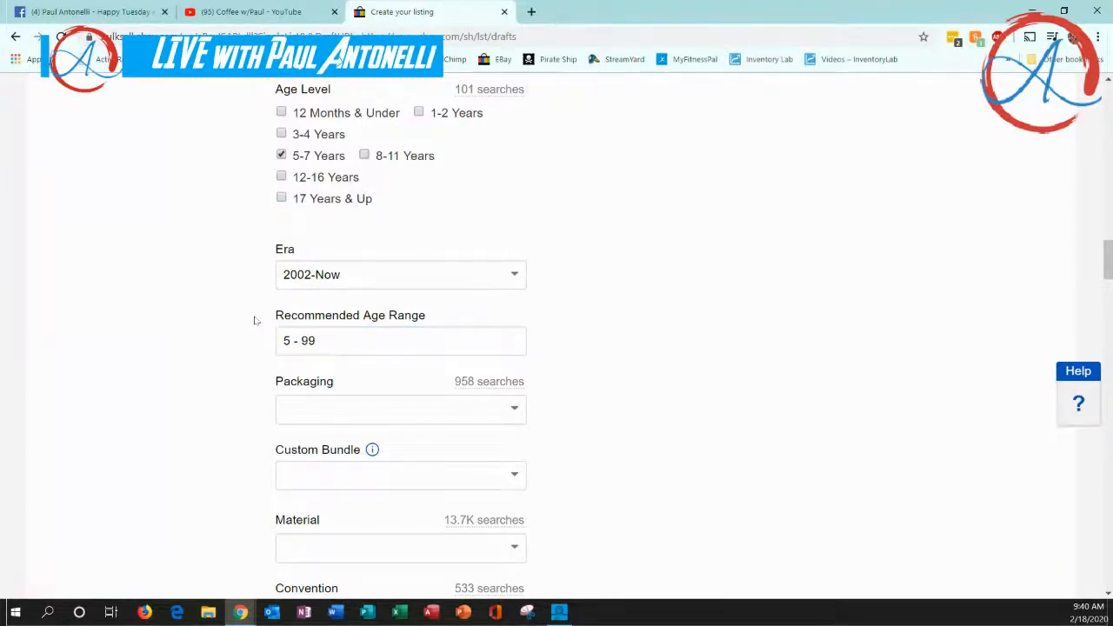
{"action": "left_click", "coordinate": [514, 409]}
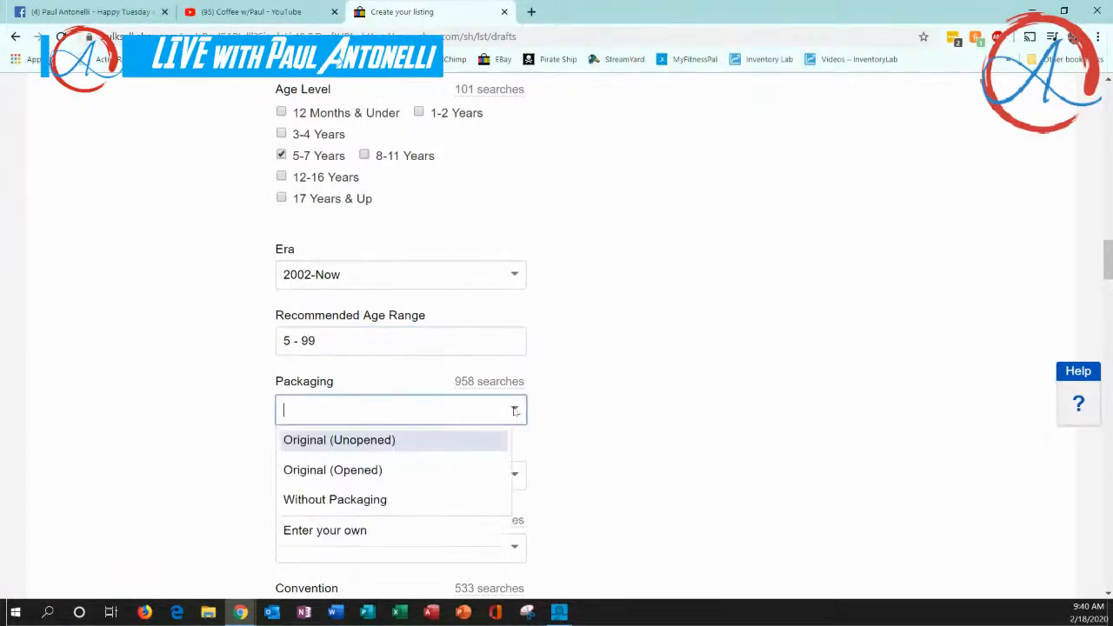
{"action": "left_click", "coordinate": [400, 443]}
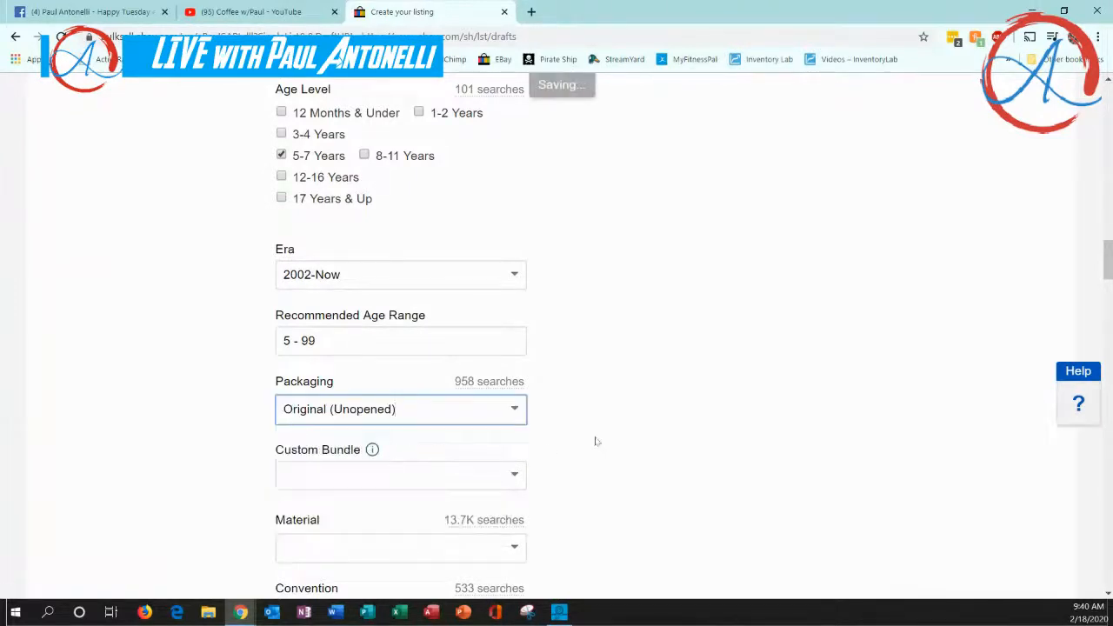
Set Custom Bundle to No and the Material to Plastic
{"action": "scroll", "coordinate": [594, 442], "scroll_direction": "down", "scroll_amount": 1}
{"action": "left_click", "coordinate": [515, 405]}
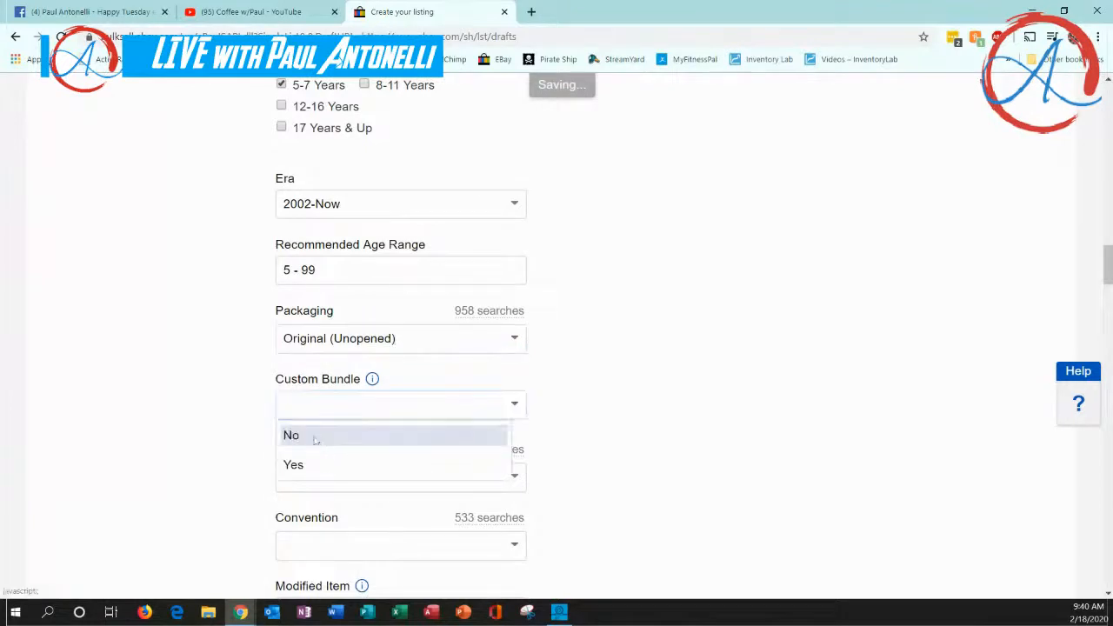
{"action": "left_click", "coordinate": [315, 438]}
{"action": "left_click", "coordinate": [513, 476]}
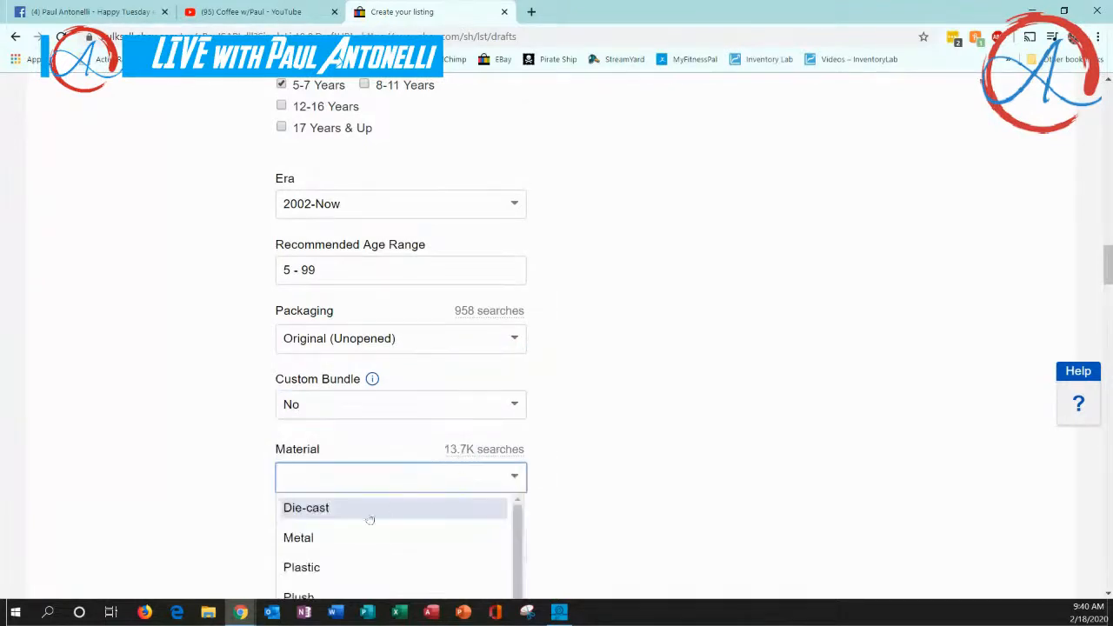
{"action": "left_click", "coordinate": [310, 568]}
Enter "no" as the Convention and set Modified Item to No
{"action": "scroll", "coordinate": [594, 467], "scroll_direction": "down", "scroll_amount": 2}
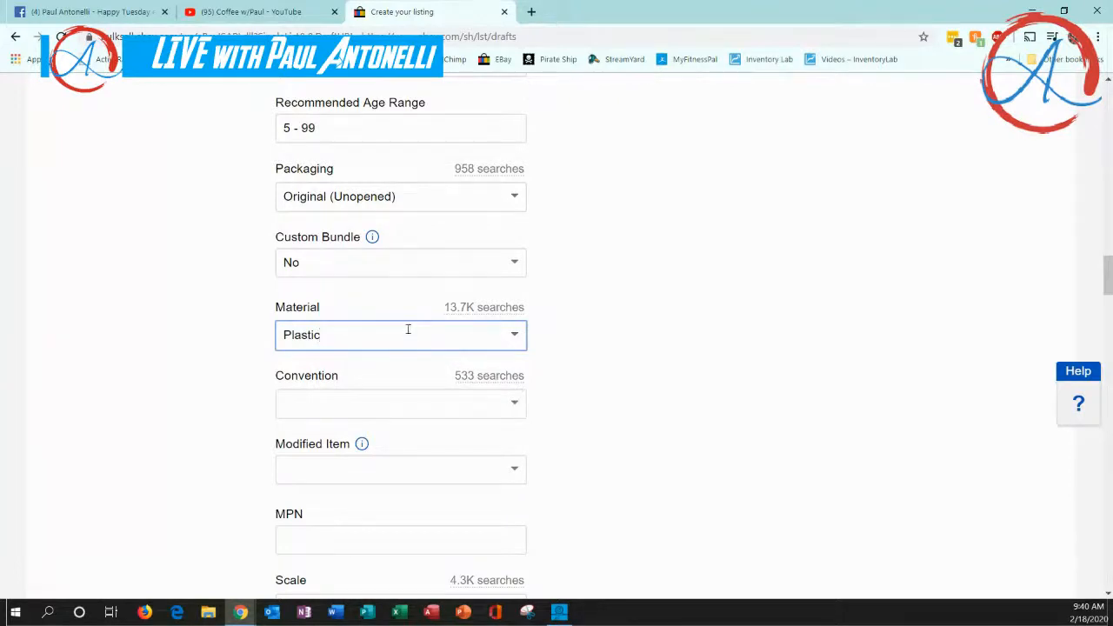
{"action": "left_click", "coordinate": [517, 405]}
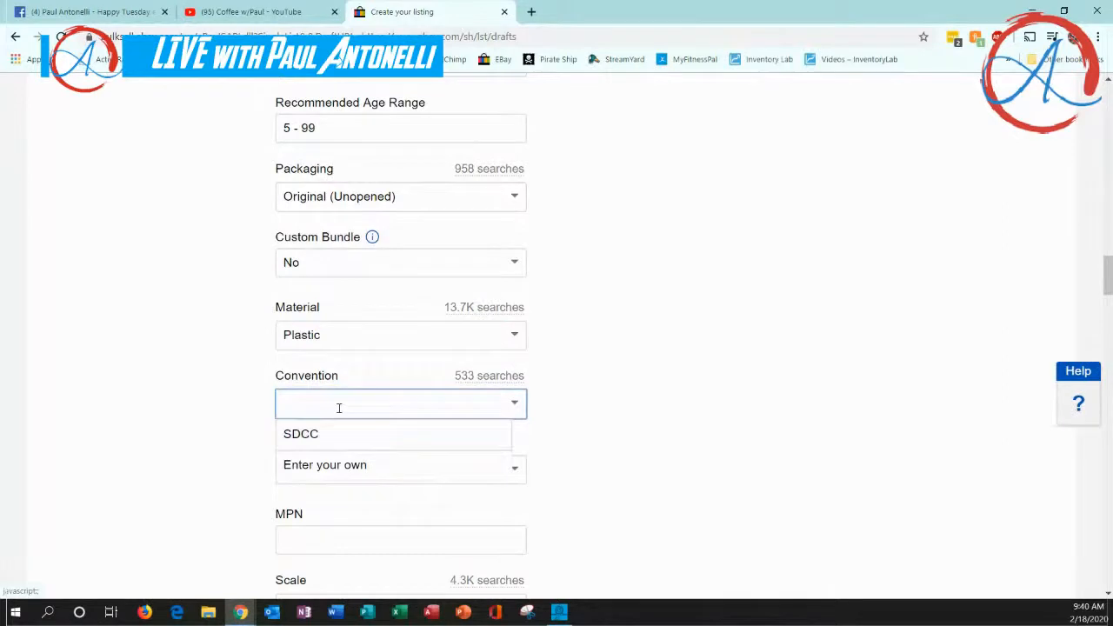
{"action": "type", "text": "no"}
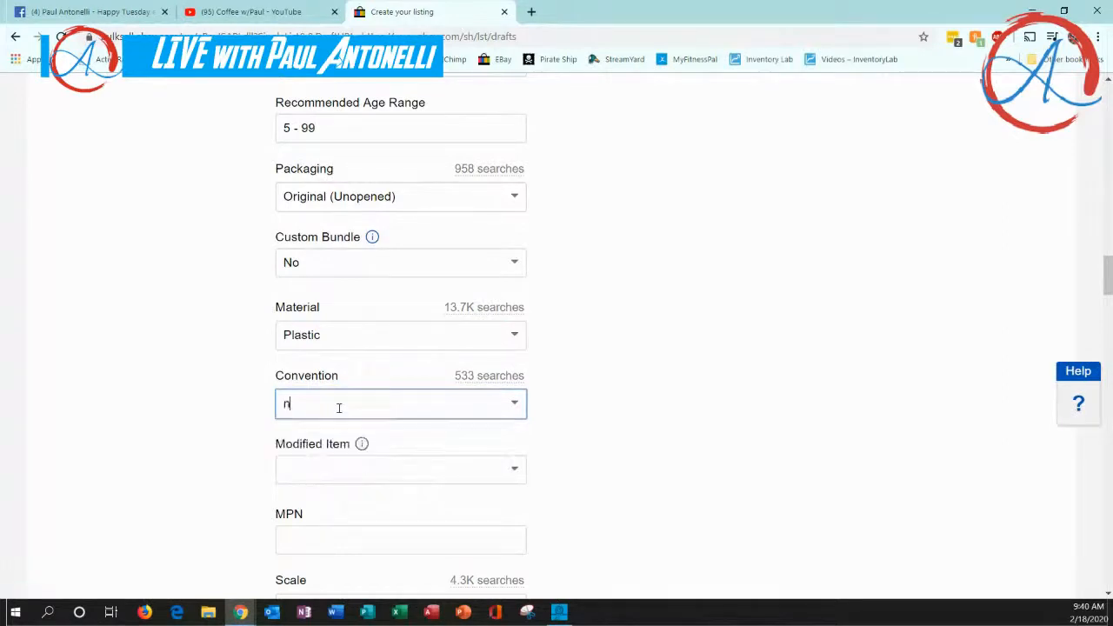
{"action": "left_click", "coordinate": [253, 408]}
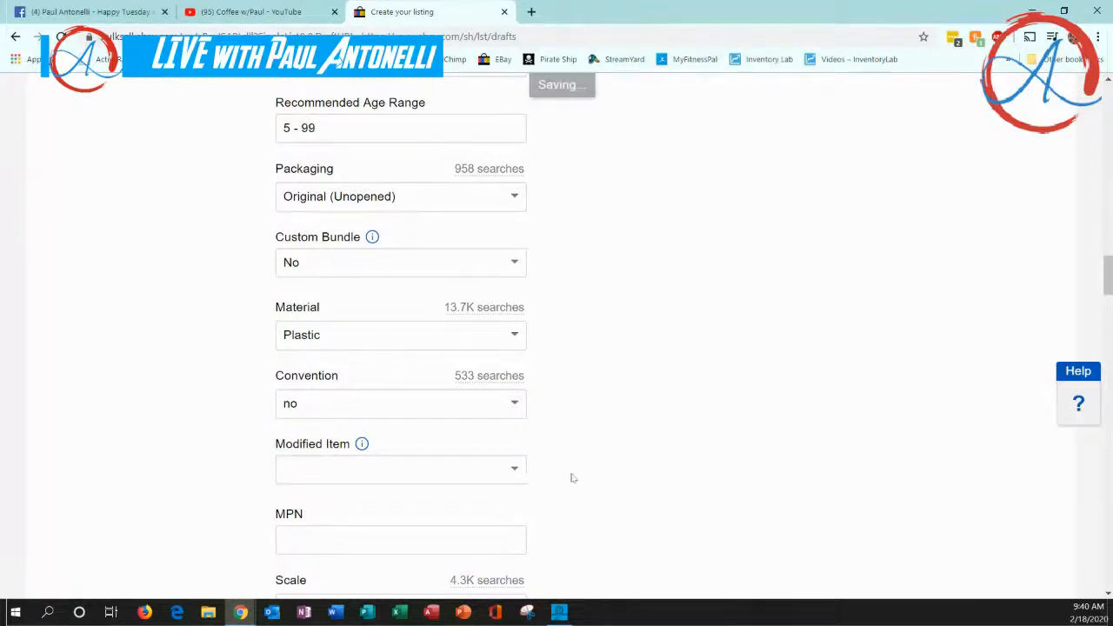
{"action": "left_click", "coordinate": [515, 471]}
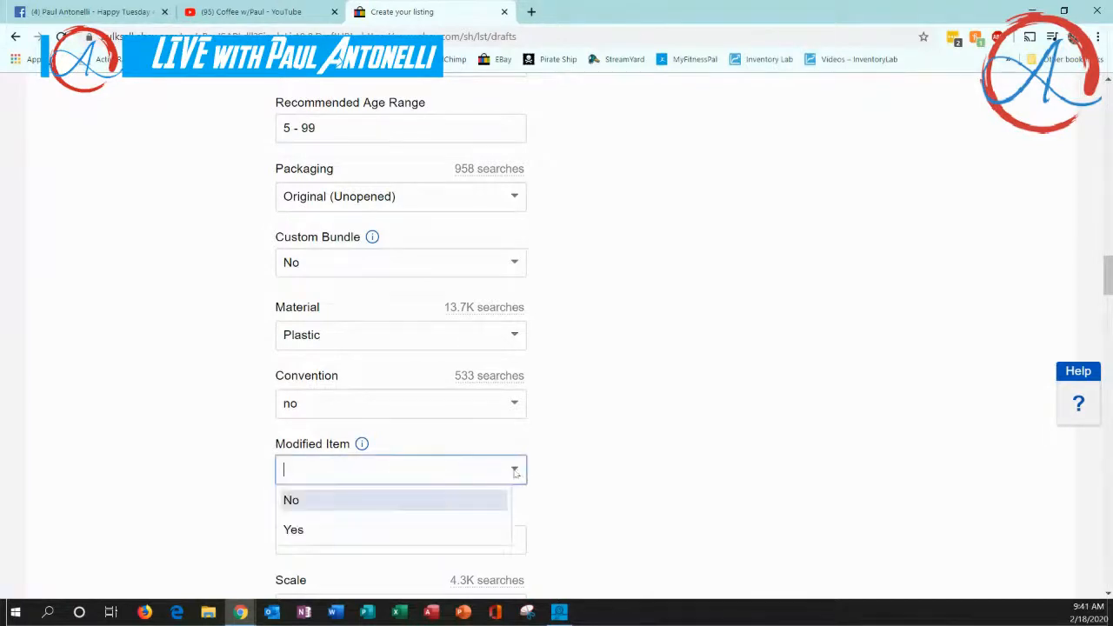
{"action": "left_click", "coordinate": [305, 505]}
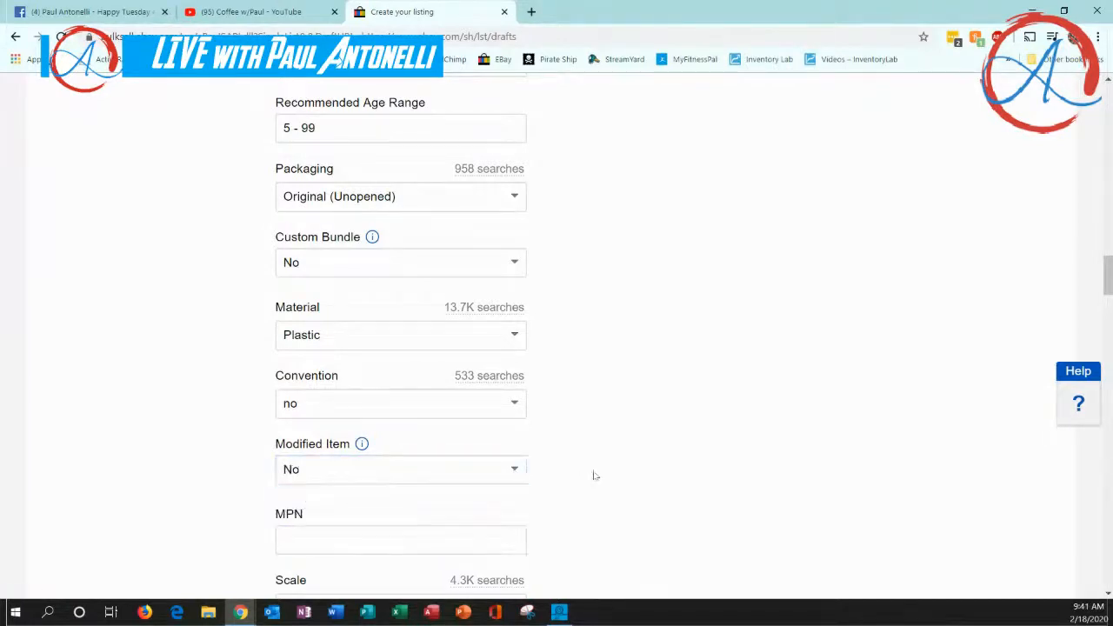
Enter "none" as the MPN and 2" as a custom Scale value
{"action": "scroll", "coordinate": [594, 472], "scroll_direction": "down", "scroll_amount": 3}
{"action": "left_click", "coordinate": [325, 323]}
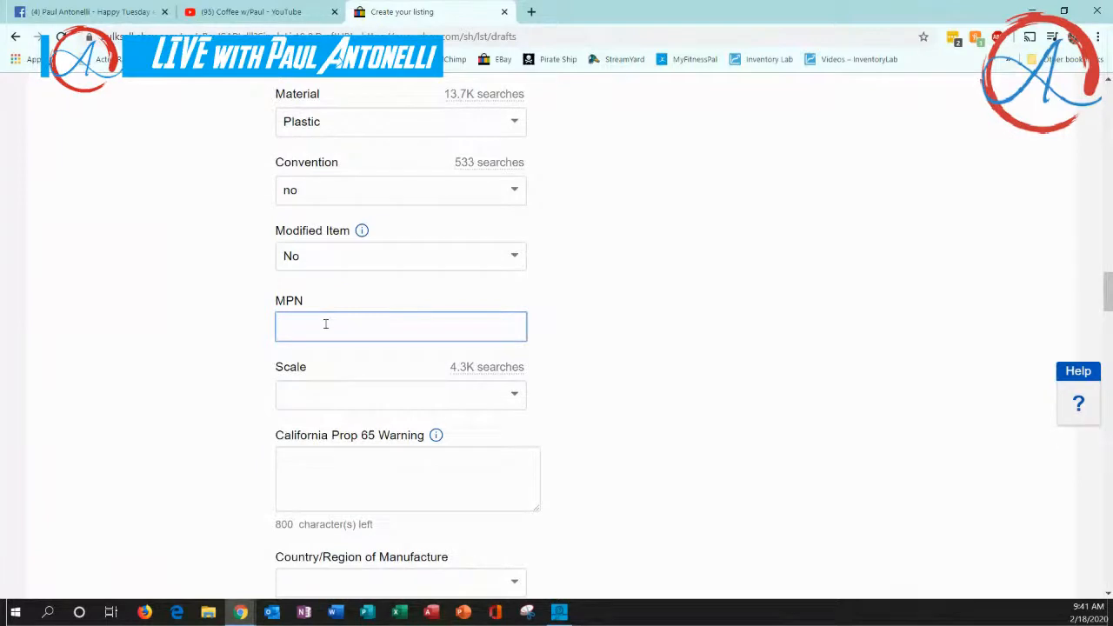
{"action": "type", "text": "none"}
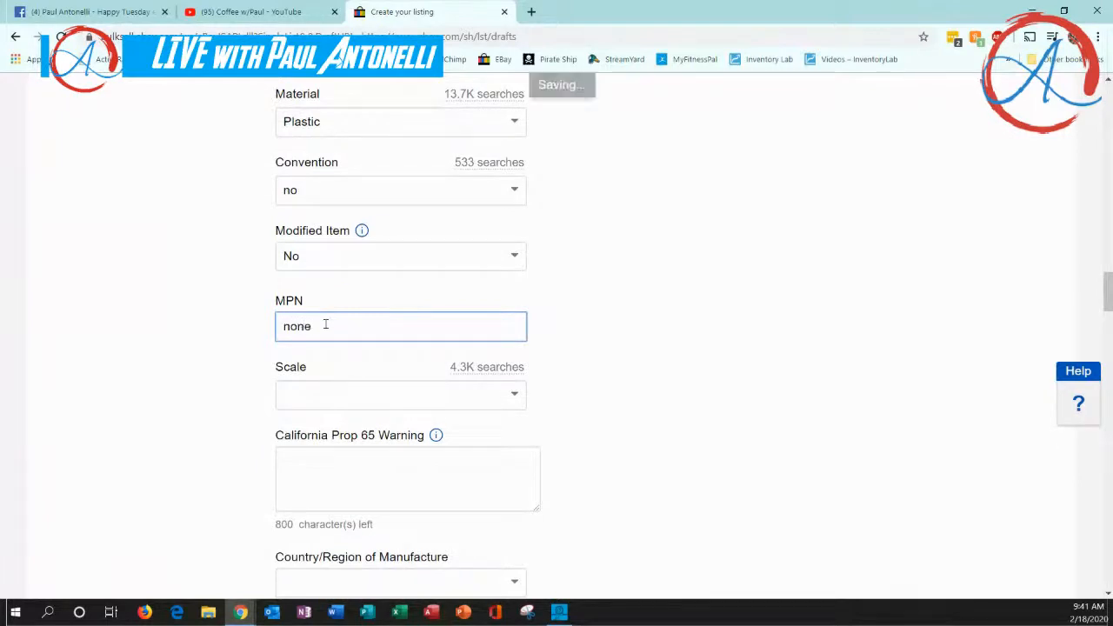
{"action": "left_click", "coordinate": [212, 373]}
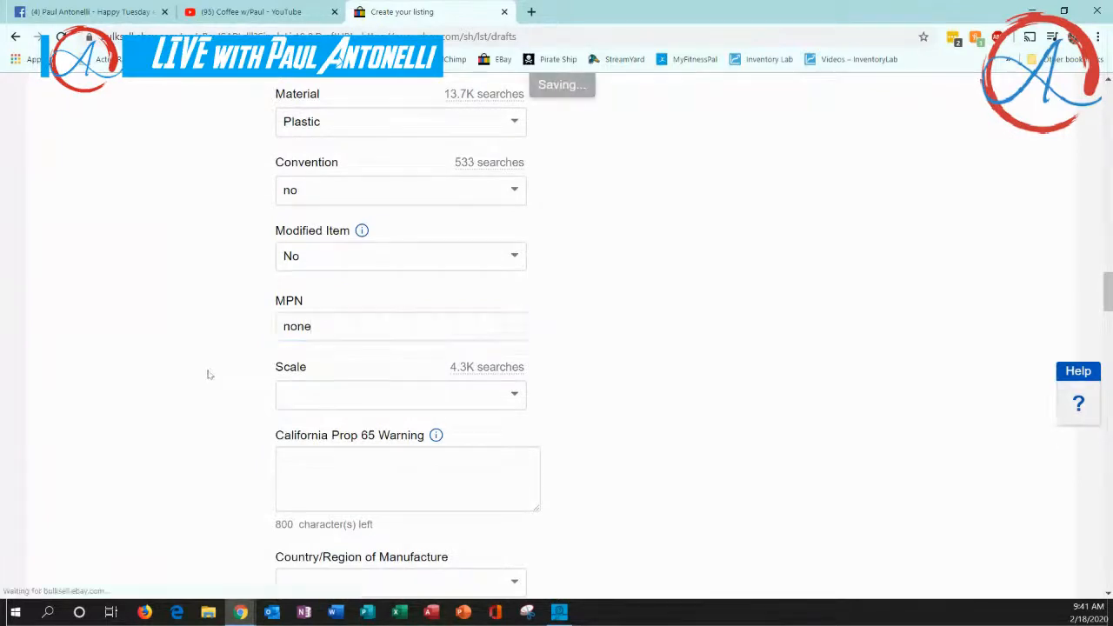
{"action": "left_click", "coordinate": [515, 397]}
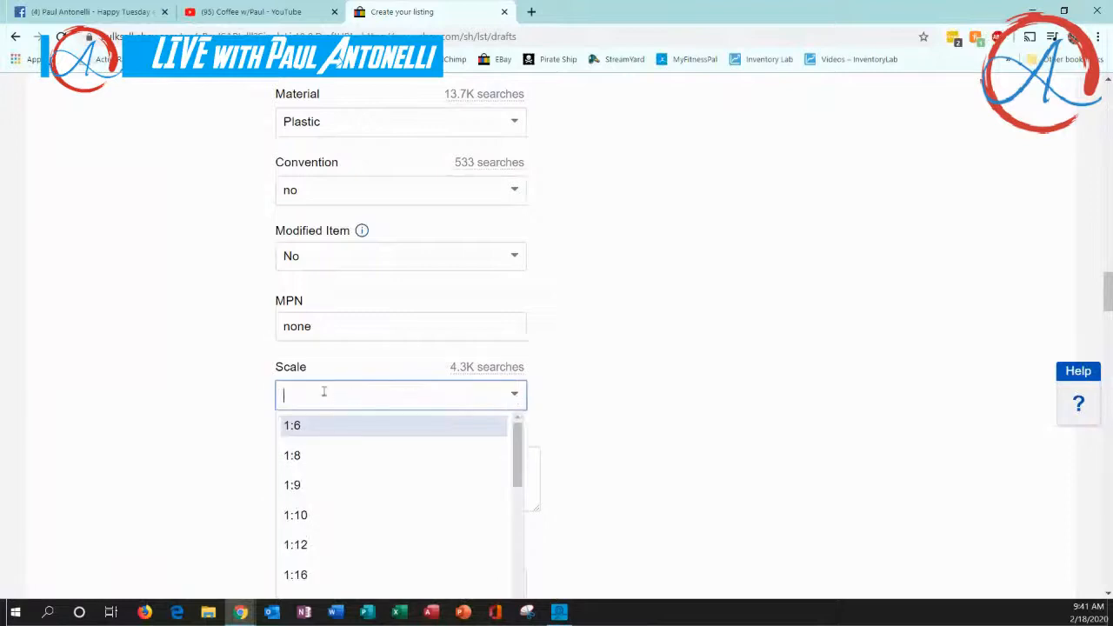
{"action": "type", "text": "2\""}
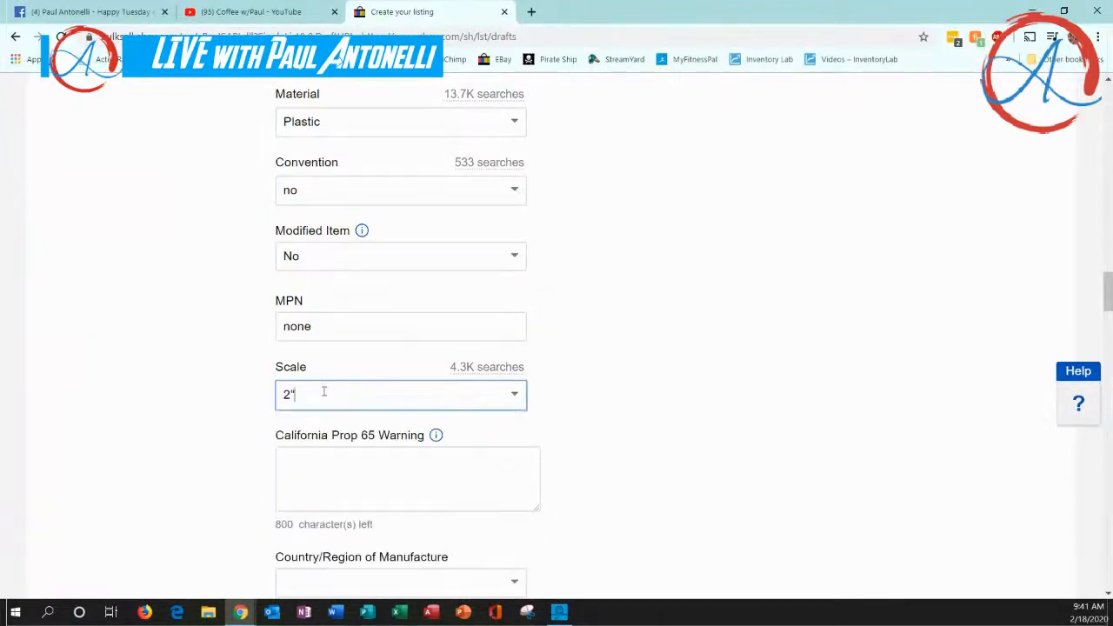
{"action": "left_click", "coordinate": [236, 440]}
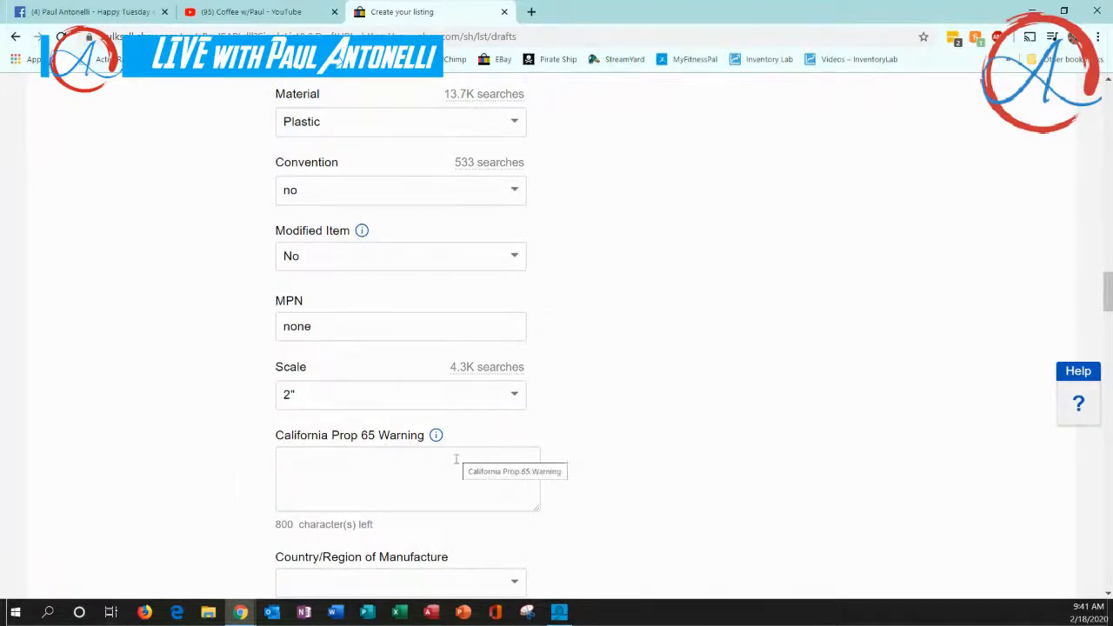
Set the Country/Region of Manufacture to China
{"action": "scroll", "coordinate": [452, 467], "scroll_direction": "down", "scroll_amount": 3}
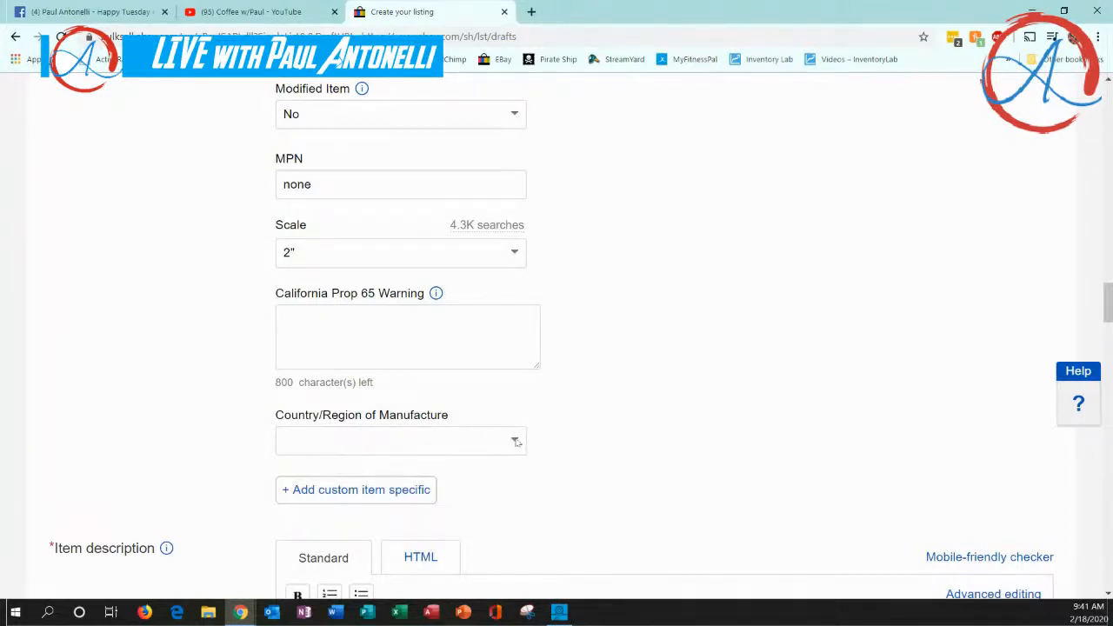
{"action": "left_click", "coordinate": [520, 444]}
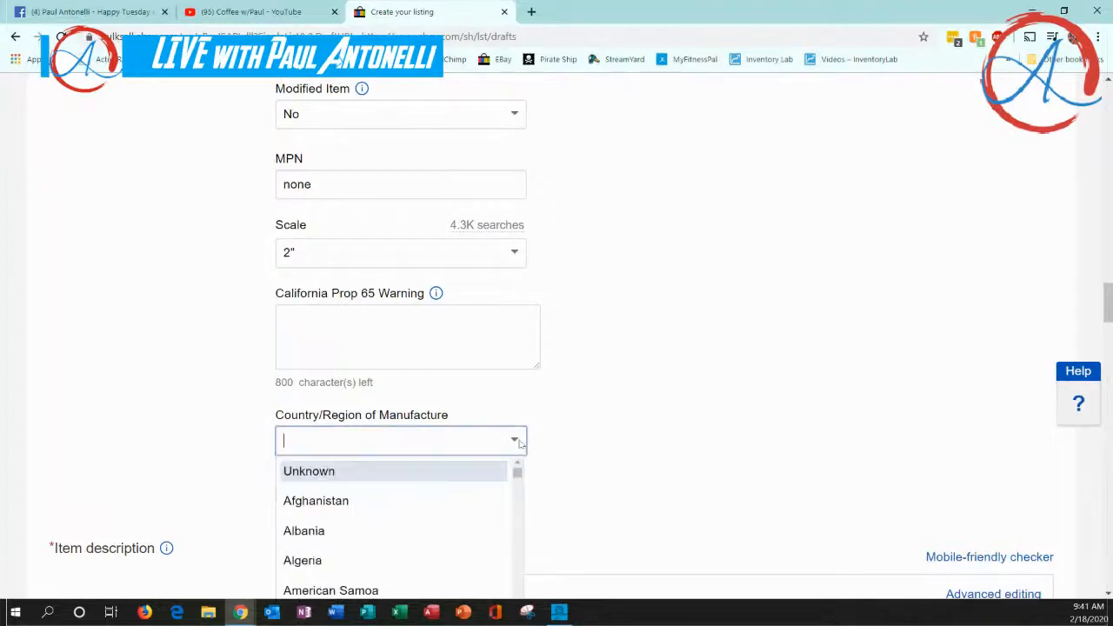
{"action": "scroll", "coordinate": [449, 507], "scroll_direction": "down", "scroll_amount": 4}
{"action": "scroll", "coordinate": [421, 516], "scroll_direction": "down", "scroll_amount": 6}
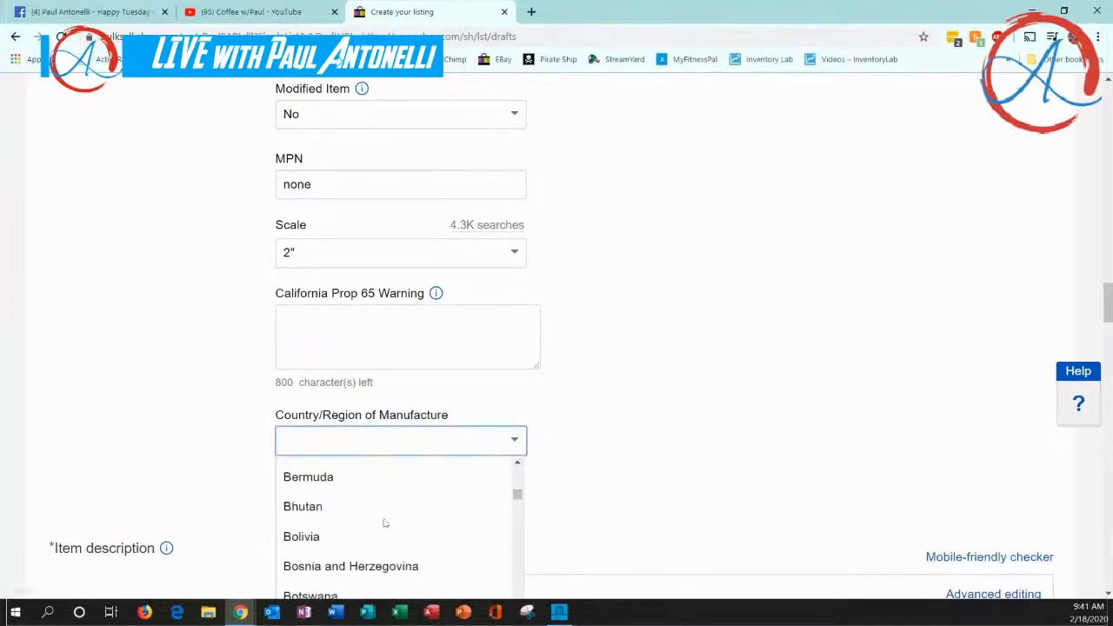
{"action": "type", "text": "c"}
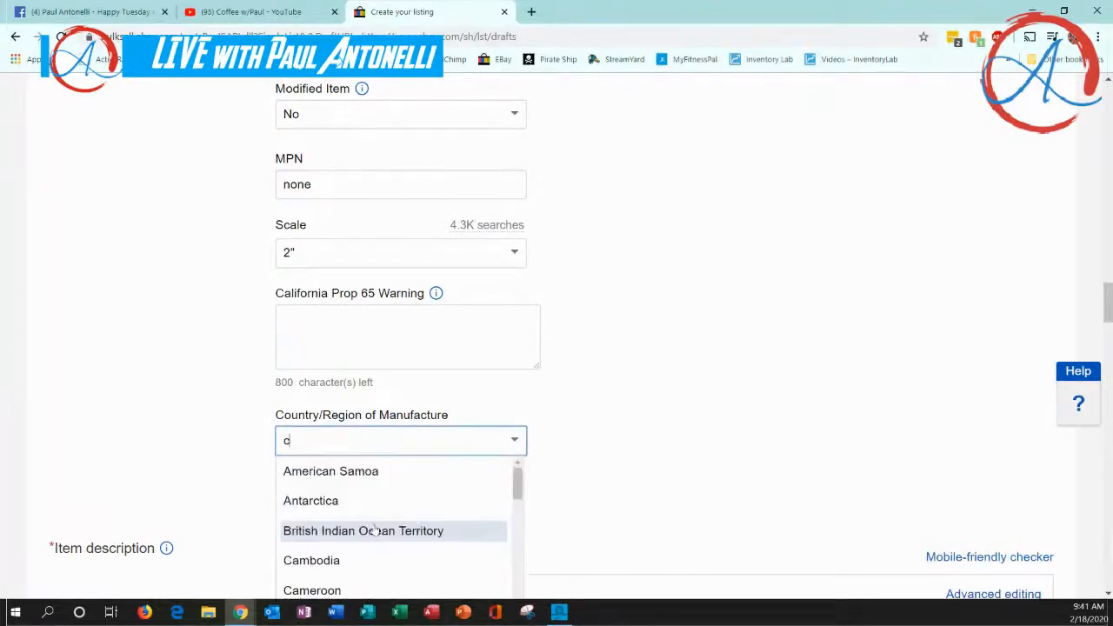
{"action": "scroll", "coordinate": [359, 532], "scroll_direction": "down", "scroll_amount": 2}
{"action": "scroll", "coordinate": [359, 537], "scroll_direction": "down", "scroll_amount": 3}
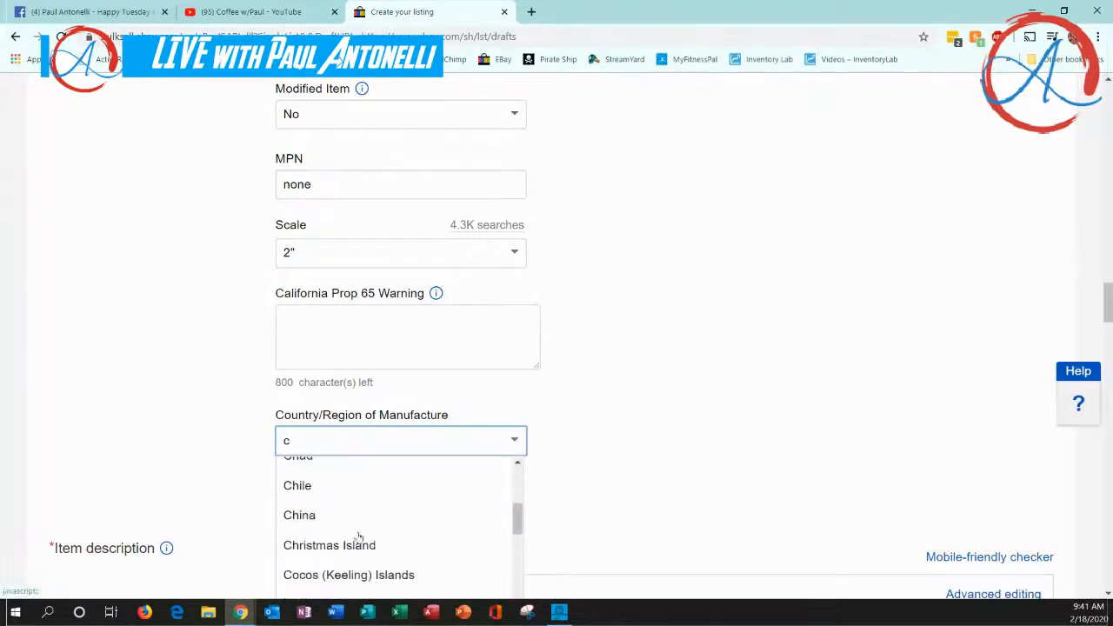
{"action": "left_click", "coordinate": [317, 515]}
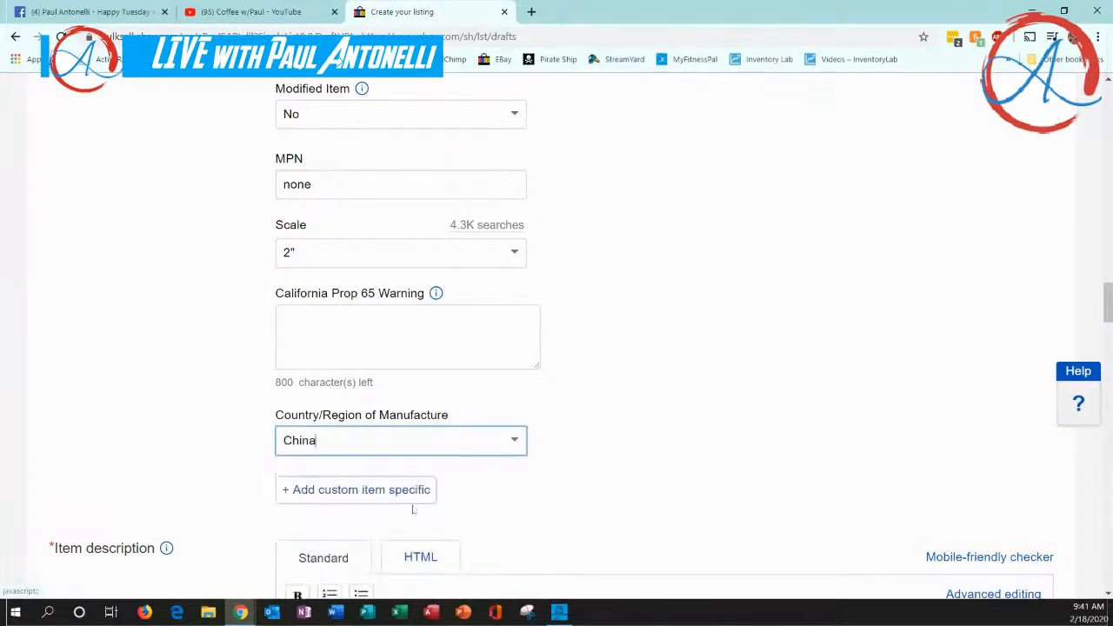
Copy the full listing title "2011 Mezitz 2" mini figures pack DC Universe BATMAN & JOKER MIP"
{"action": "scroll", "coordinate": [226, 487], "scroll_direction": "down", "scroll_amount": 3}
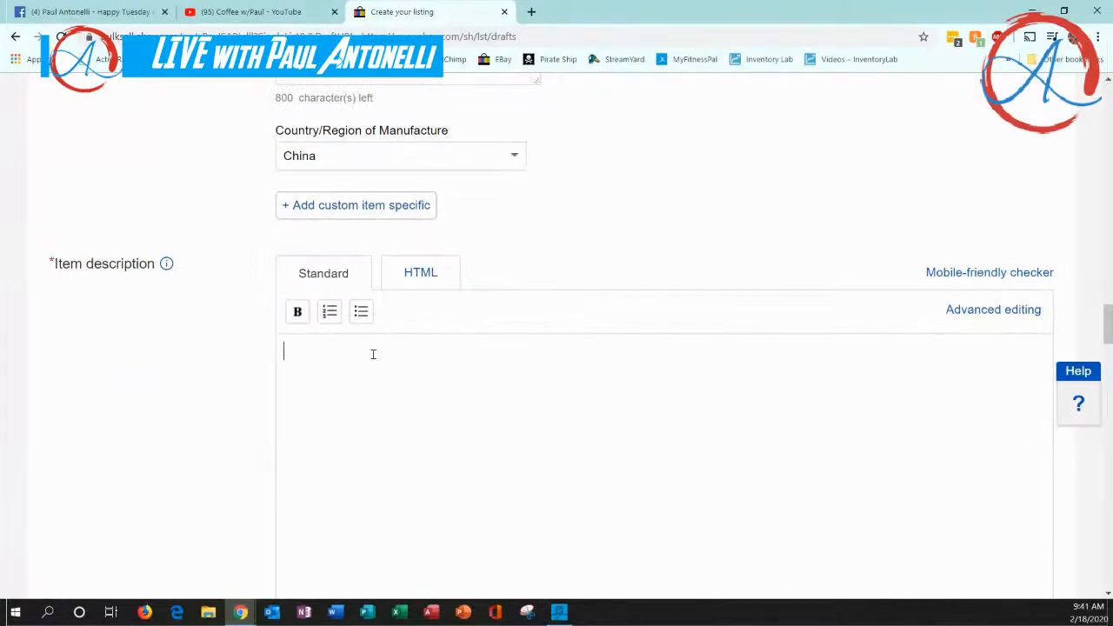
{"action": "scroll", "coordinate": [373, 354], "scroll_direction": "up", "scroll_amount": 15}
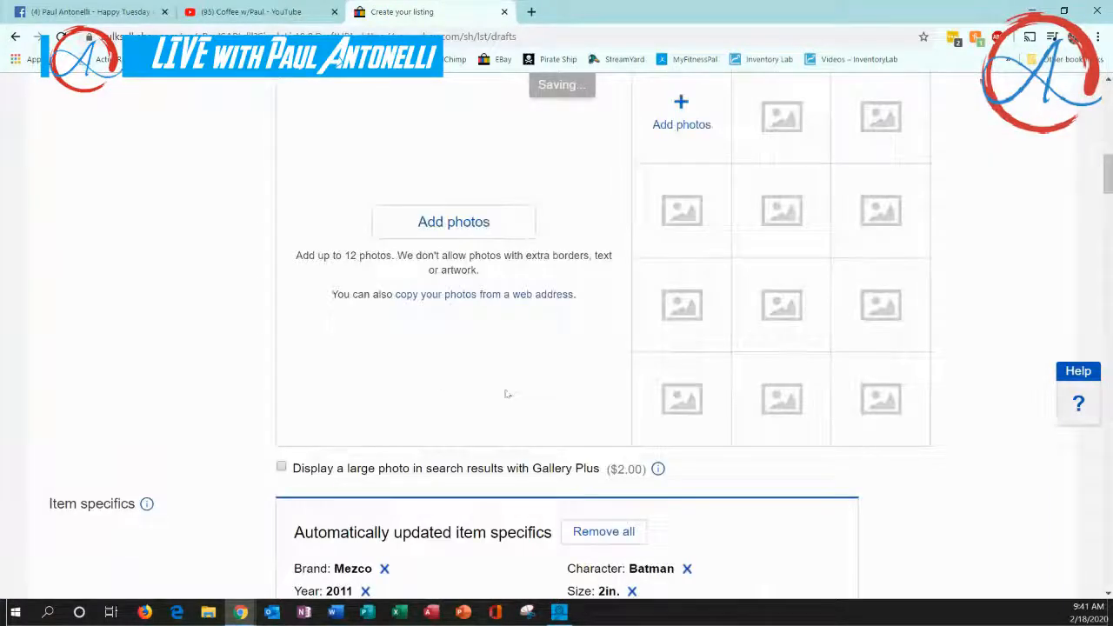
{"action": "scroll", "coordinate": [507, 394], "scroll_direction": "up", "scroll_amount": 8}
{"action": "left_click", "coordinate": [484, 257]}
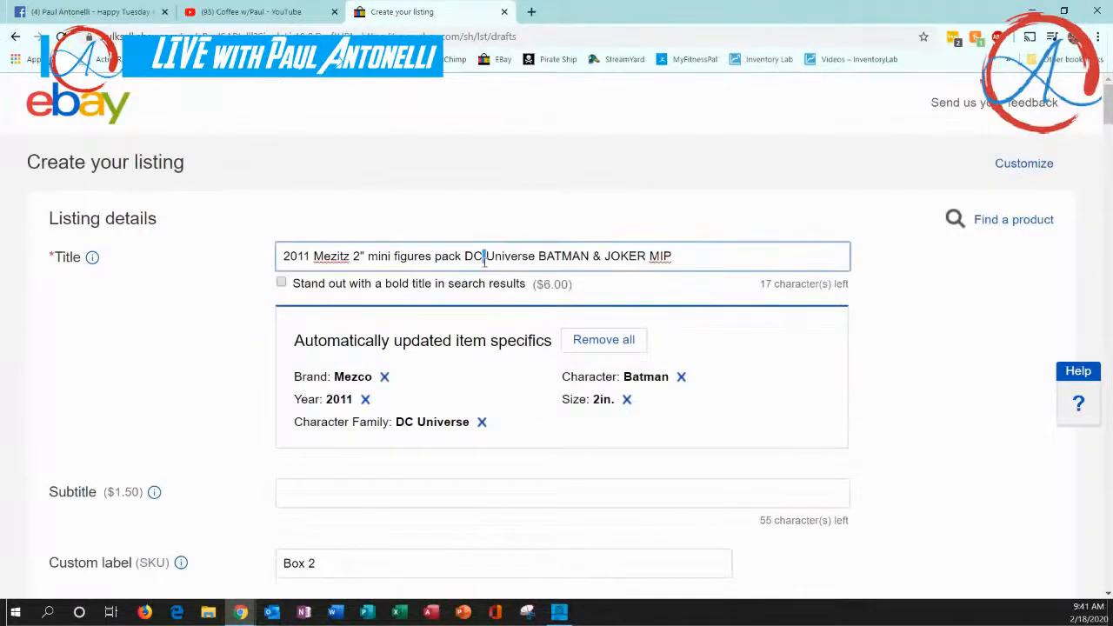
{"action": "triple_click", "coordinate": [484, 258]}
{"action": "right_click", "coordinate": [484, 259]}
{"action": "left_click", "coordinate": [516, 311]}
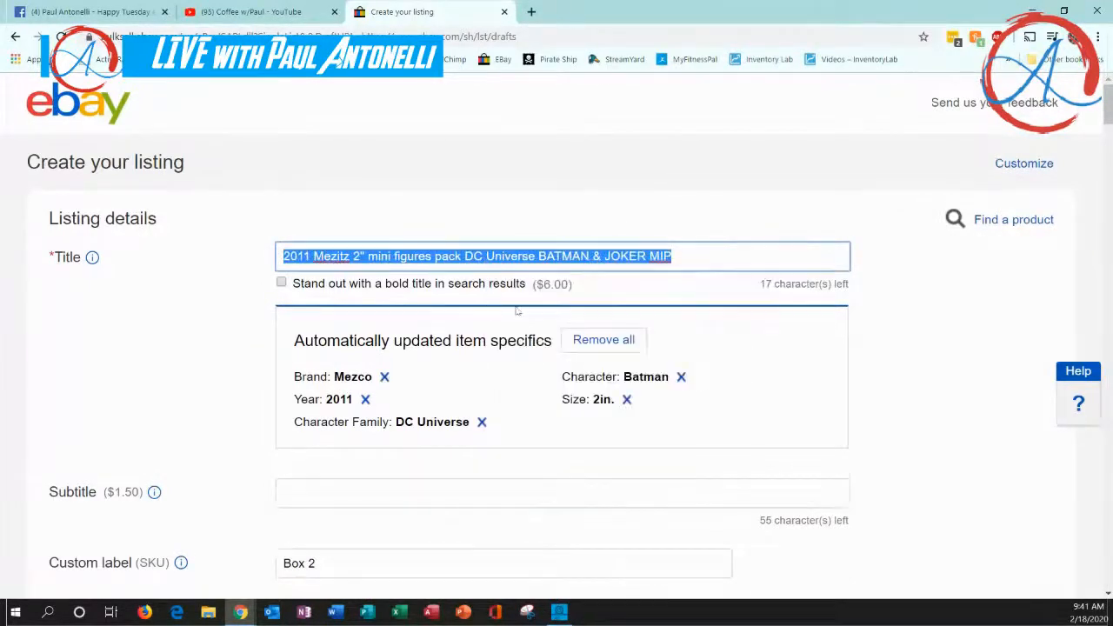
{"action": "left_click", "coordinate": [216, 284]}
Paste the copied listing title into the empty item description
{"action": "scroll", "coordinate": [252, 329], "scroll_direction": "down", "scroll_amount": 10}
{"action": "scroll", "coordinate": [252, 342], "scroll_direction": "down", "scroll_amount": 15}
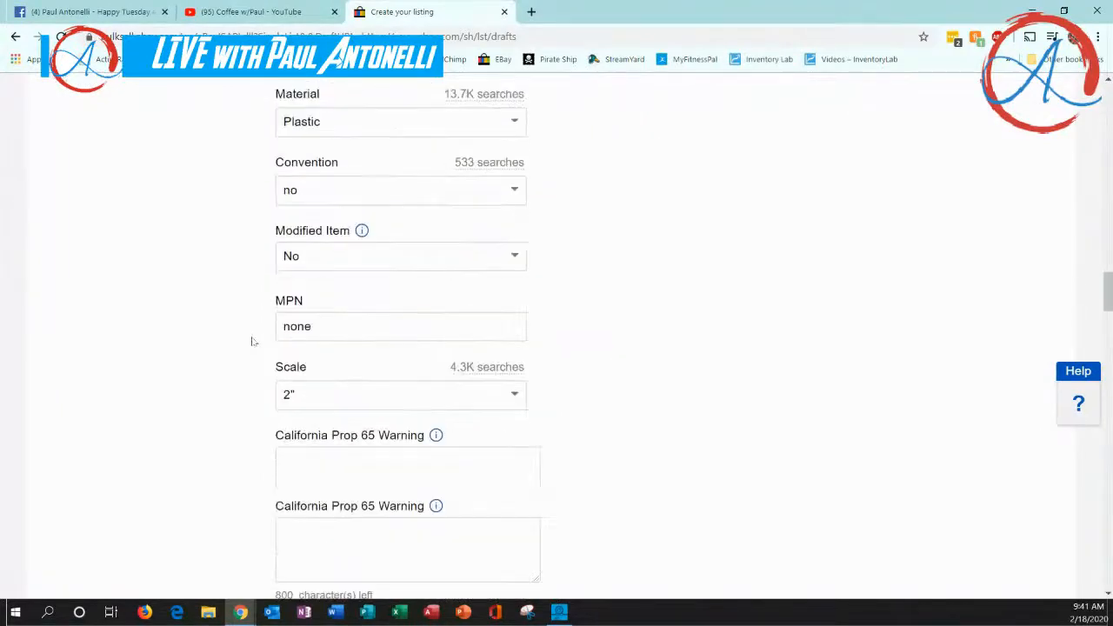
{"action": "scroll", "coordinate": [252, 342], "scroll_direction": "down", "scroll_amount": 5}
{"action": "left_click", "coordinate": [336, 351]}
{"action": "right_click", "coordinate": [336, 355]}
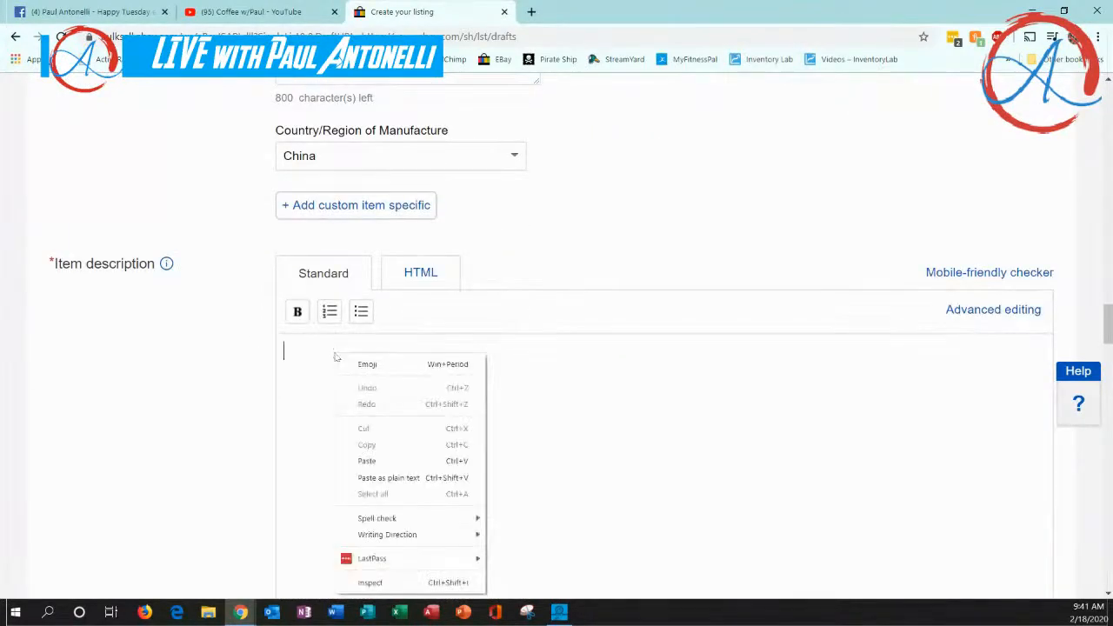
{"action": "left_click", "coordinate": [367, 461]}
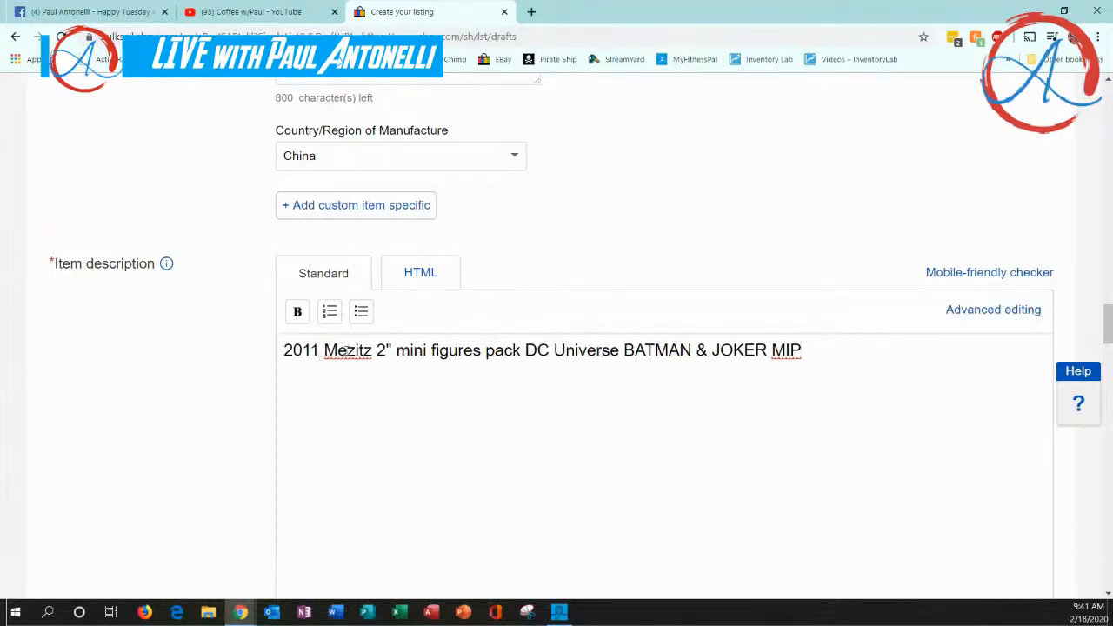
Break the pasted description into separate lines: "2011 Mezitz", "2" mini figures pack", "DC Universe", "BATMAN & JOKER" and "MIP"
{"action": "left_click", "coordinate": [376, 350]}
{"action": "key", "text": "Return"}
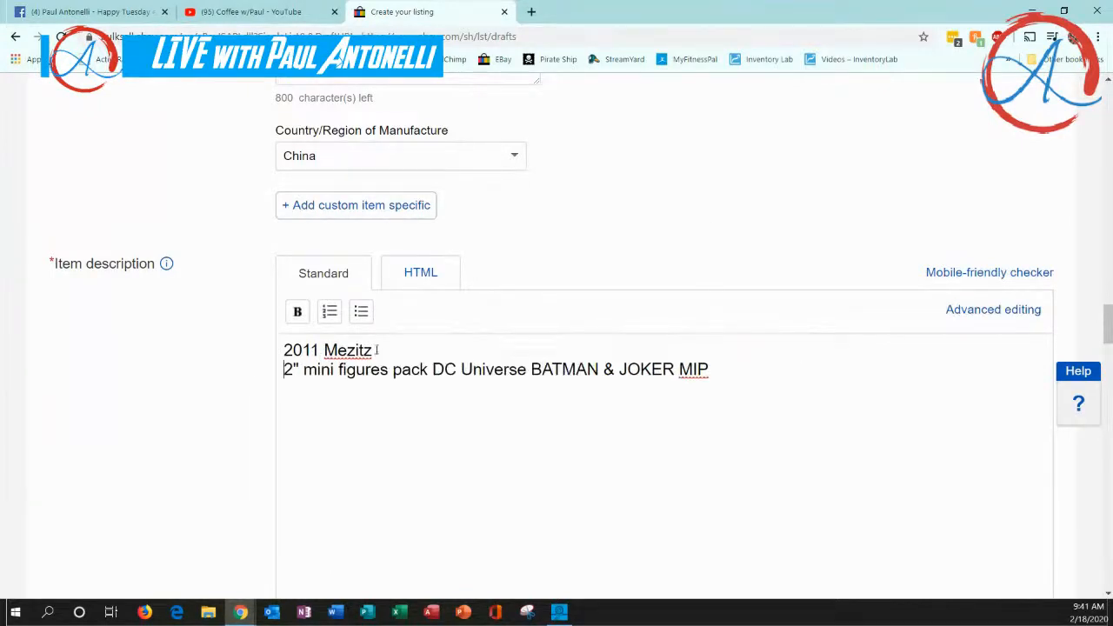
{"action": "left_click", "coordinate": [432, 370]}
{"action": "key", "text": "Return"}
{"action": "left_click", "coordinate": [381, 389]}
{"action": "key", "text": "Return"}
{"action": "left_click", "coordinate": [430, 408]}
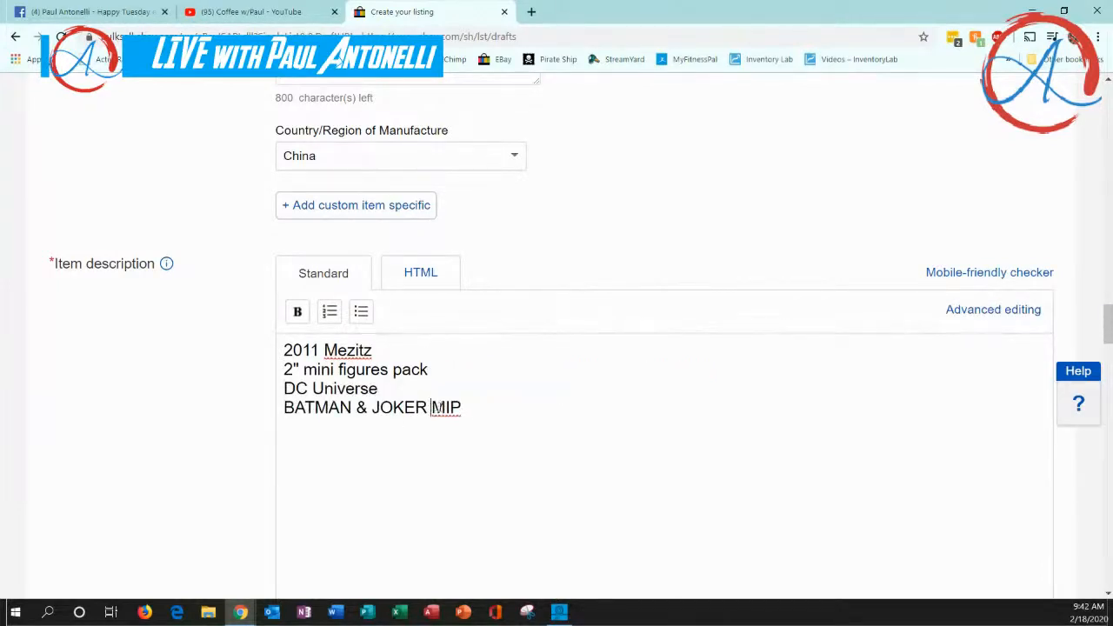
{"action": "key", "text": "Return"}
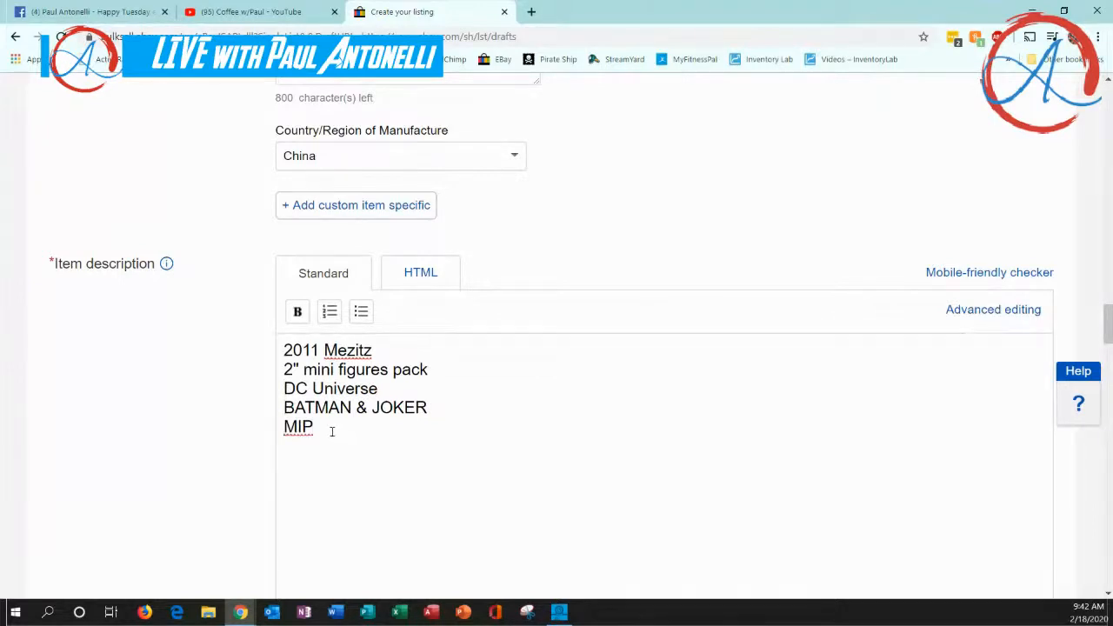
Add a line reading "New" below "MIP" in the item description
{"action": "left_click", "coordinate": [332, 431]}
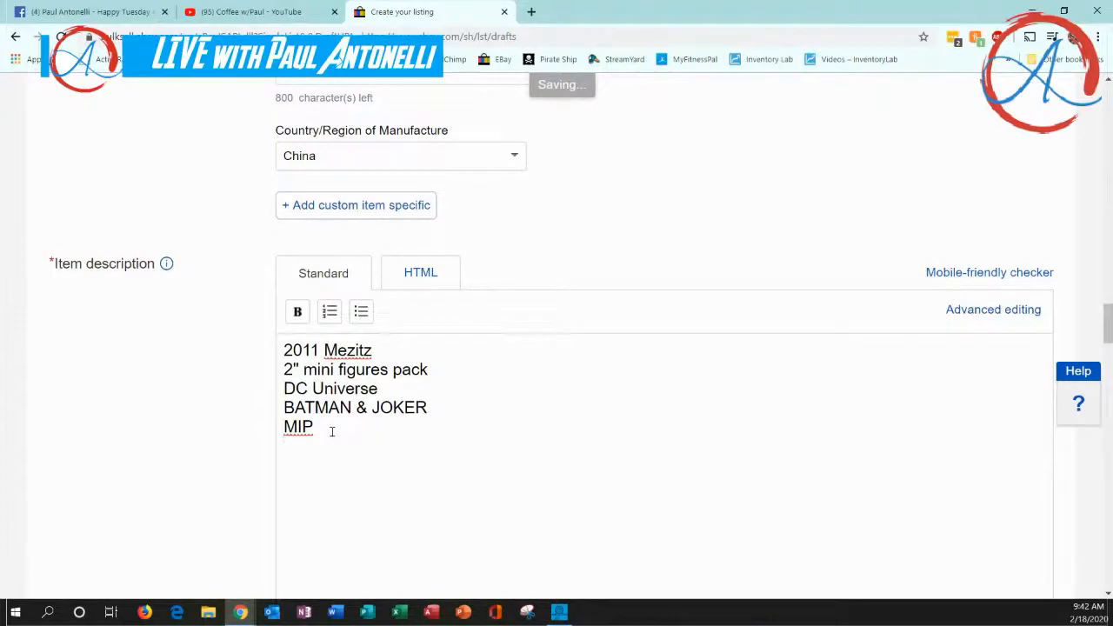
{"action": "type", "text": "New"}
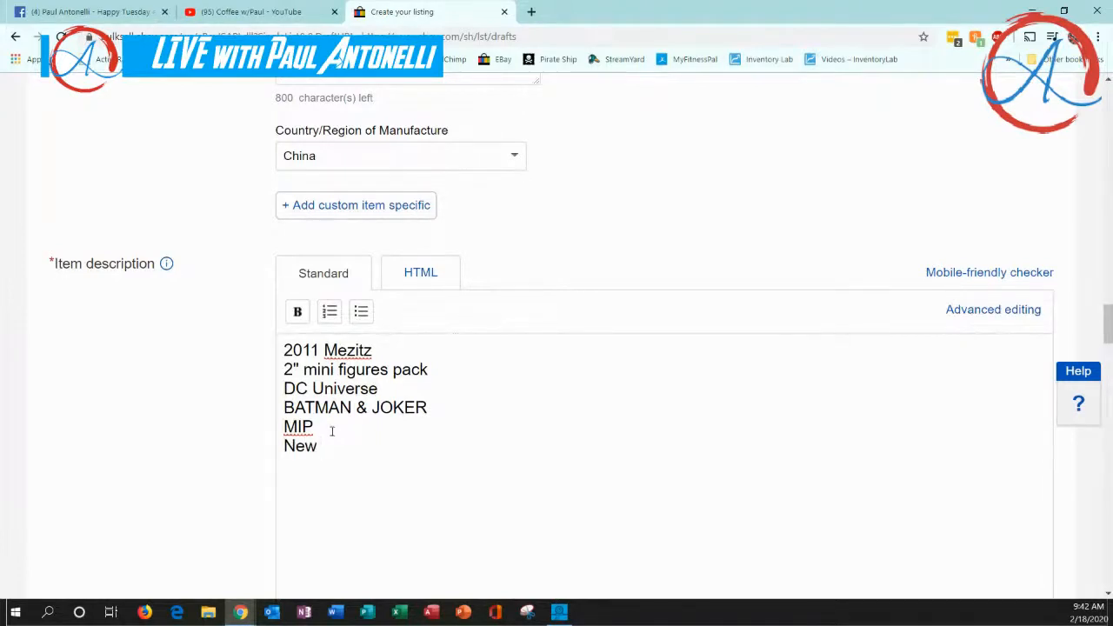
Set the Buy It Now price to $12.00 in the selling details
{"action": "scroll", "coordinate": [339, 435], "scroll_direction": "down", "scroll_amount": 3}
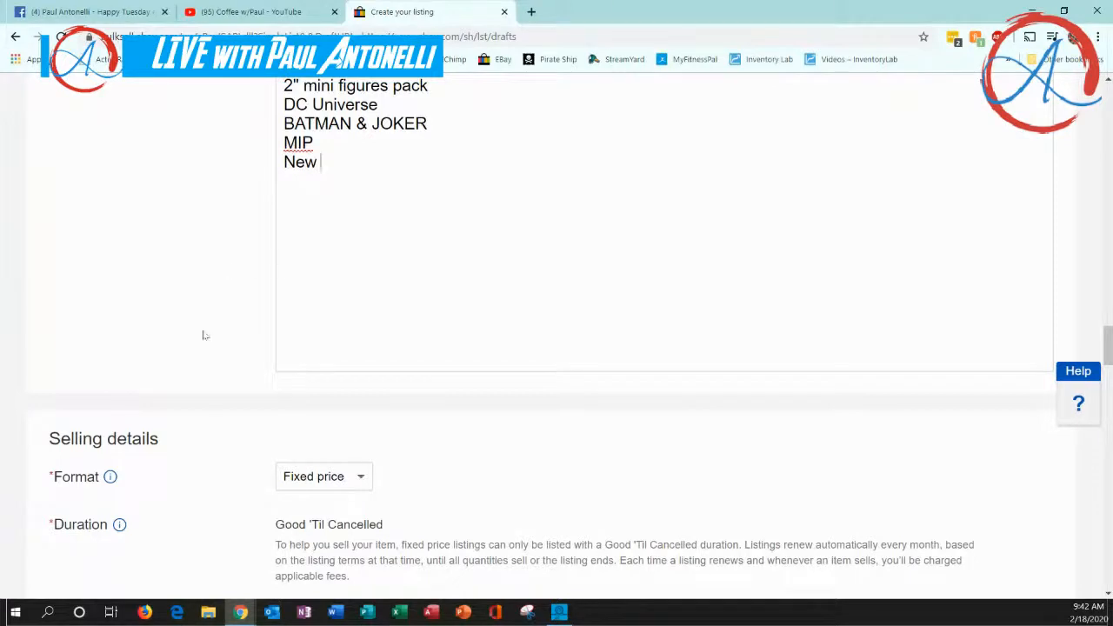
{"action": "scroll", "coordinate": [247, 375], "scroll_direction": "down", "scroll_amount": 2}
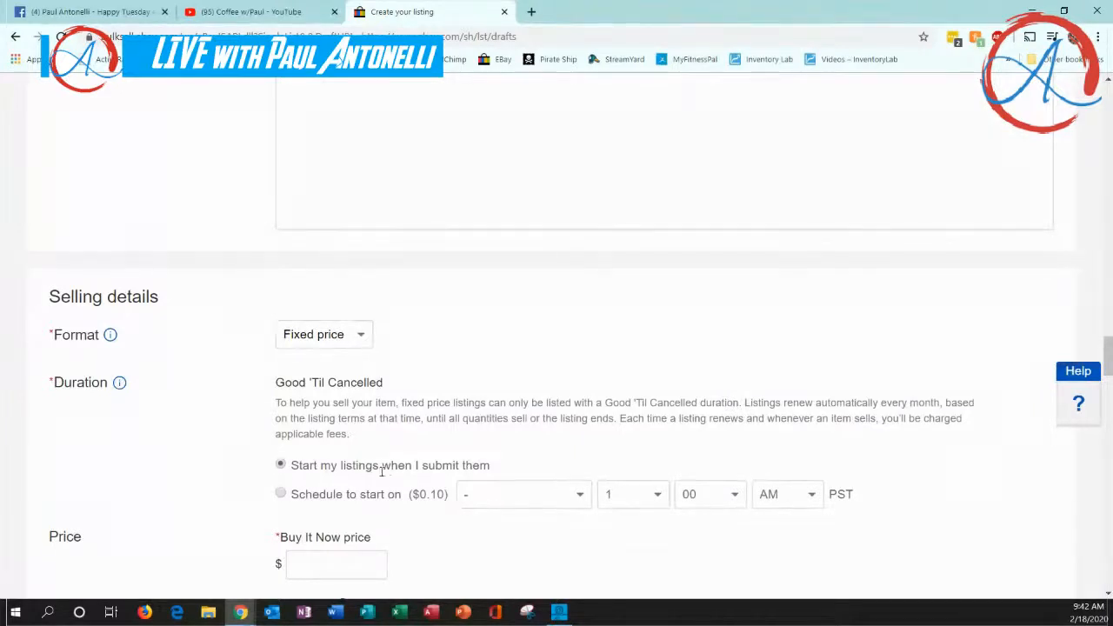
{"action": "scroll", "coordinate": [204, 462], "scroll_direction": "down", "scroll_amount": 3}
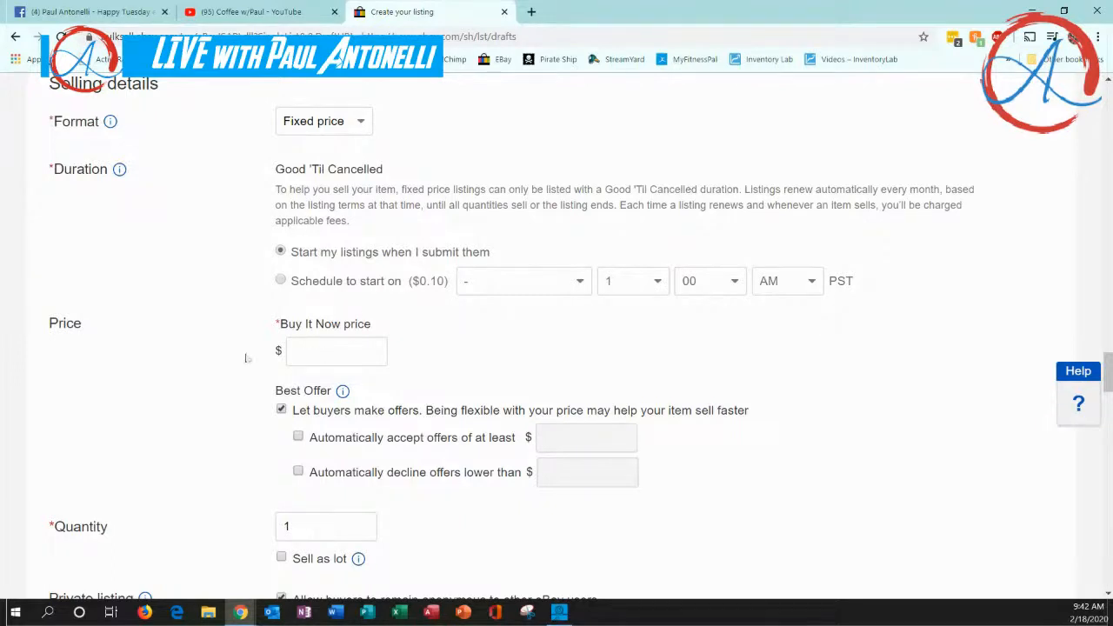
{"action": "left_click", "coordinate": [307, 351]}
{"action": "type", "text": "12.00"}
{"action": "left_click", "coordinate": [252, 365]}
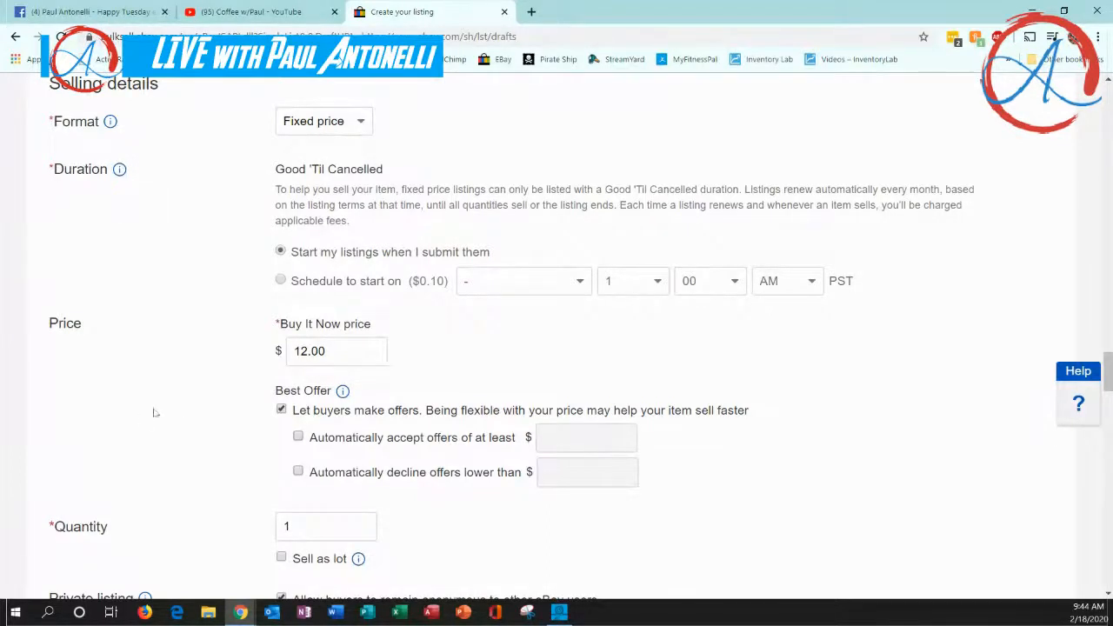
Review the remaining selling details: best offer, quantity, private listing, payment options, sales tax and return options
{"action": "scroll", "coordinate": [196, 402], "scroll_direction": "down", "scroll_amount": 3}
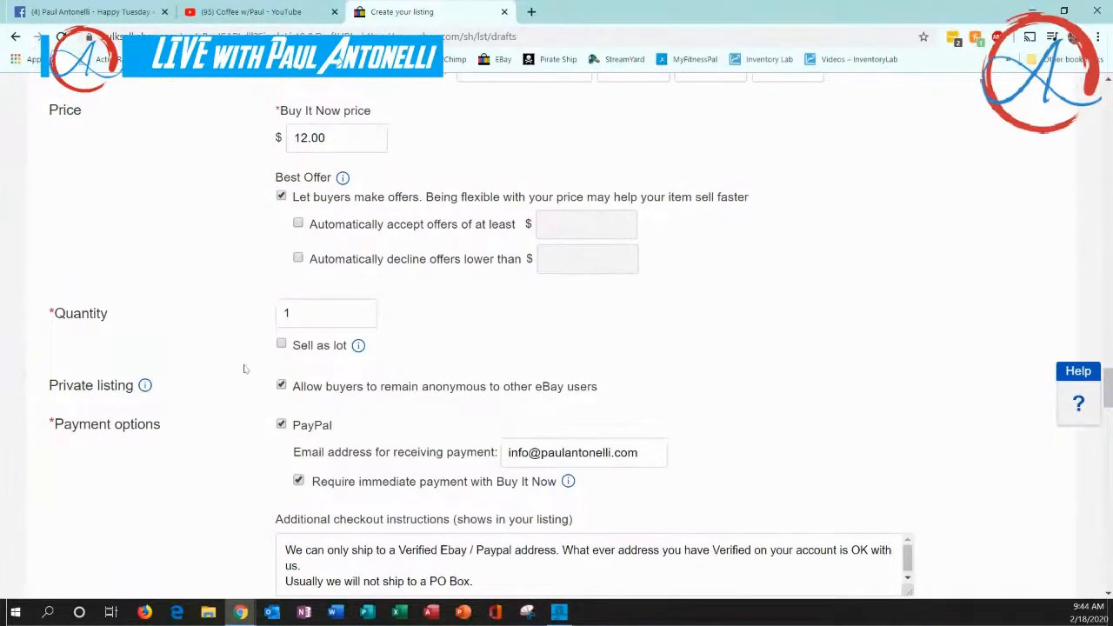
{"action": "scroll", "coordinate": [235, 364], "scroll_direction": "down", "scroll_amount": 1}
{"action": "scroll", "coordinate": [233, 365], "scroll_direction": "down", "scroll_amount": 1}
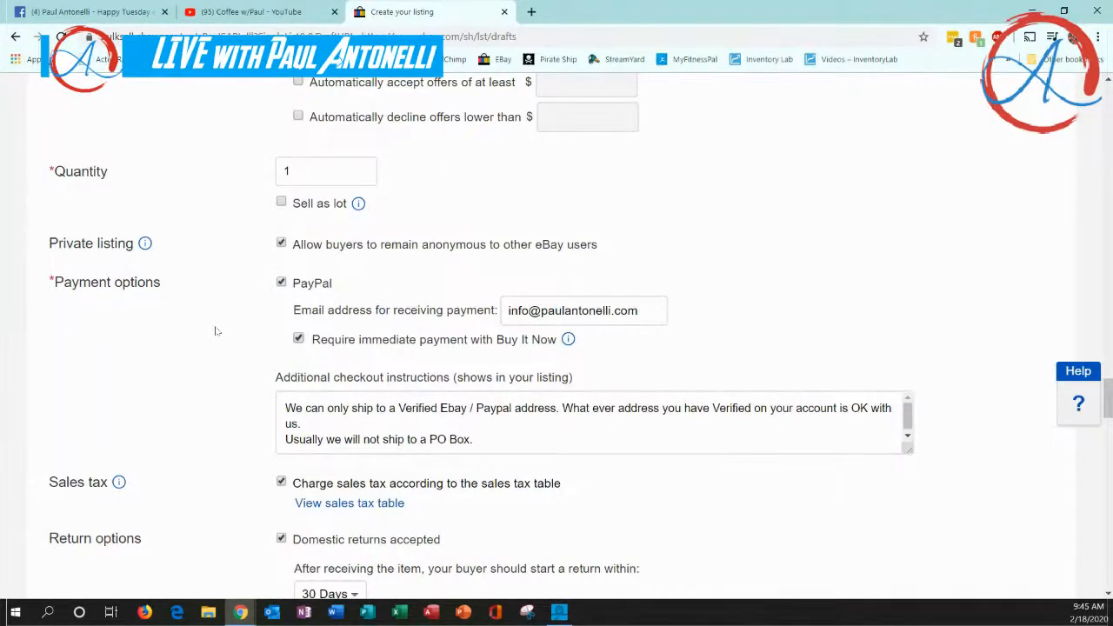
{"action": "scroll", "coordinate": [217, 330], "scroll_direction": "down", "scroll_amount": 2}
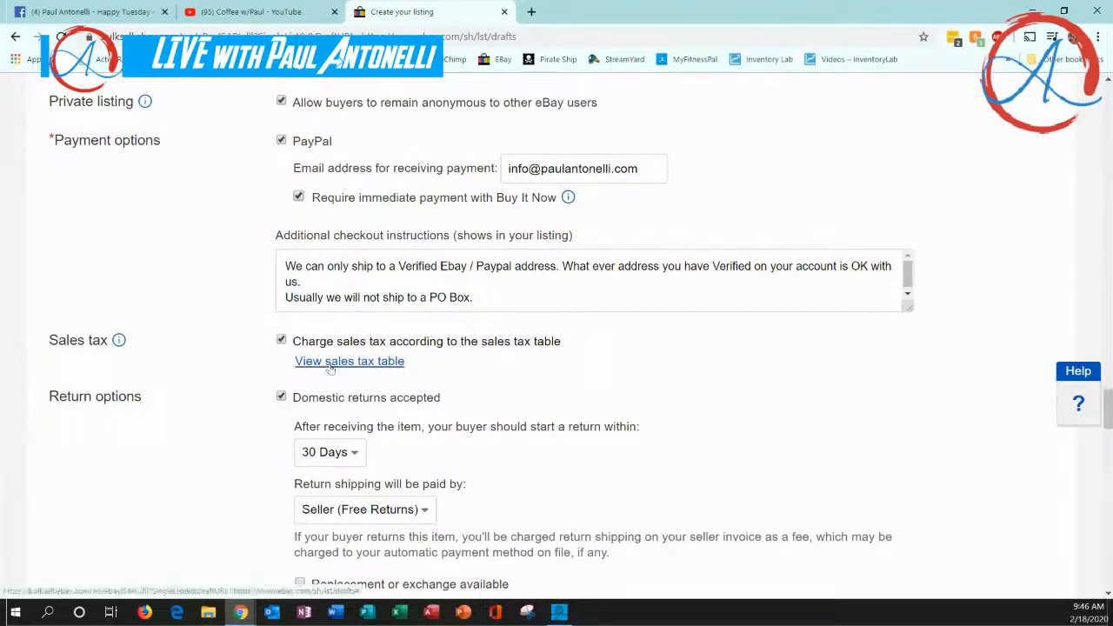
{"action": "scroll", "coordinate": [216, 345], "scroll_direction": "down", "scroll_amount": 3}
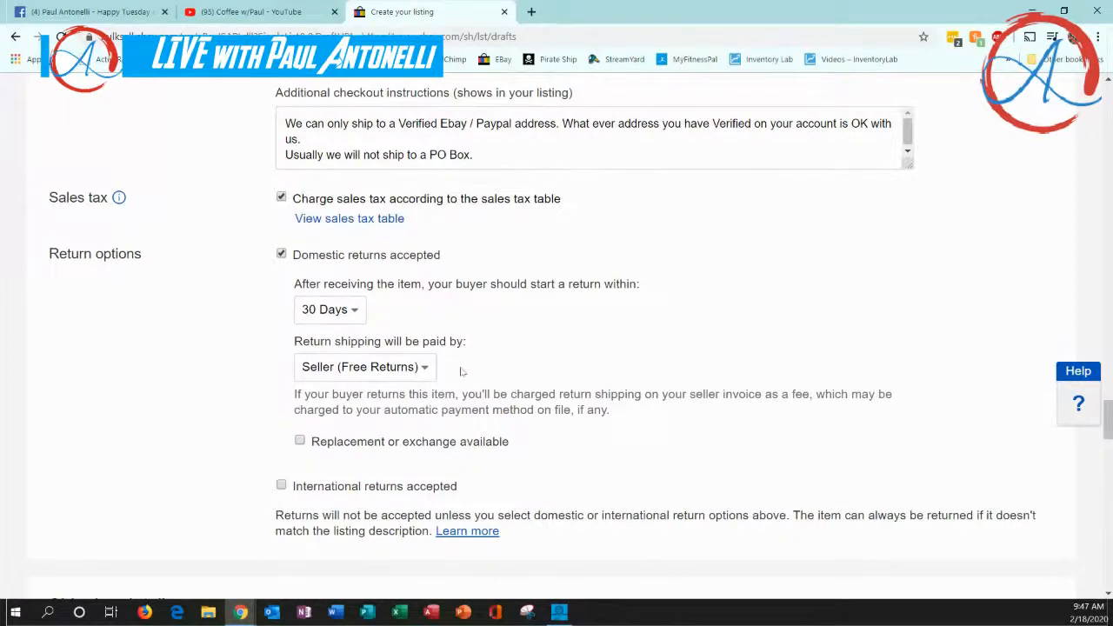
{"action": "scroll", "coordinate": [461, 372], "scroll_direction": "down", "scroll_amount": 2}
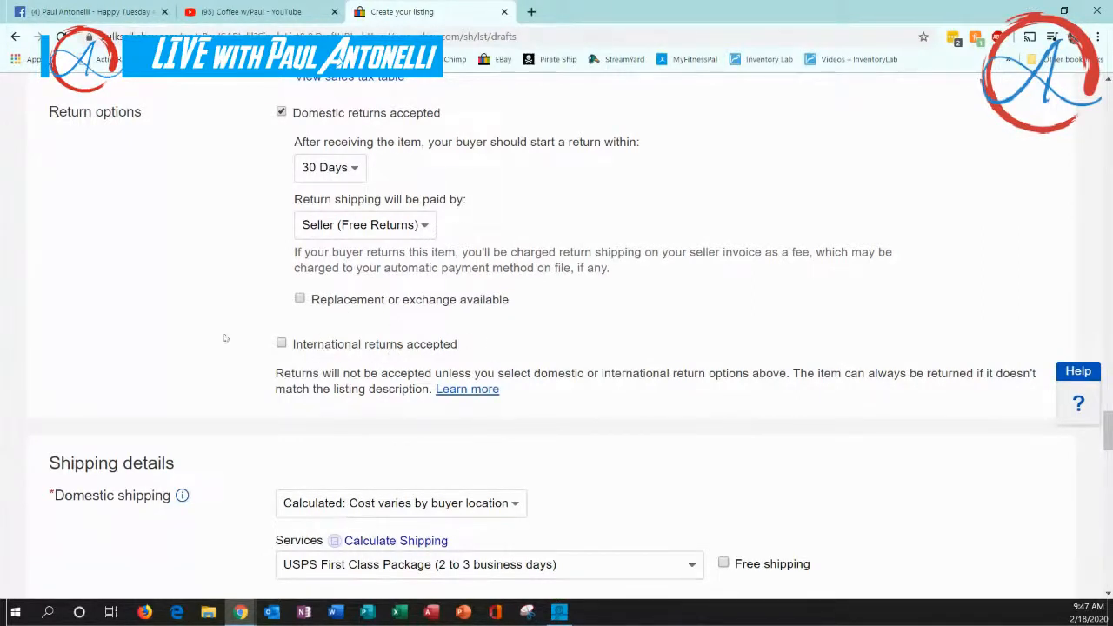
{"action": "scroll", "coordinate": [256, 390], "scroll_direction": "down", "scroll_amount": 1}
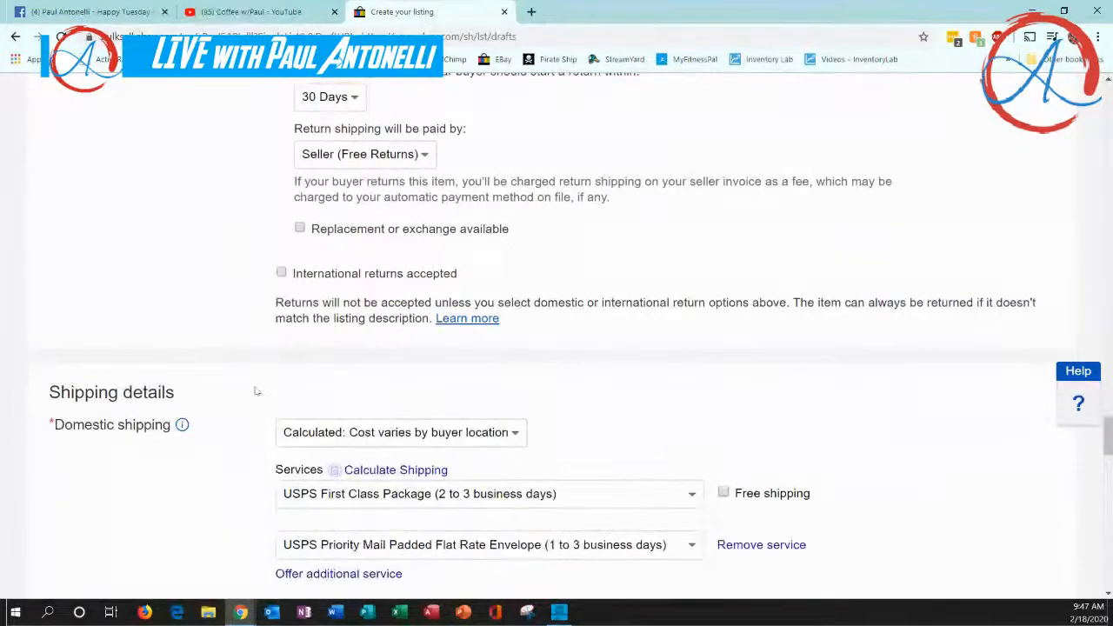
Select "Calculated: Cost varies by buyer location" as the domestic shipping option
{"action": "scroll", "coordinate": [257, 391], "scroll_direction": "down", "scroll_amount": 1}
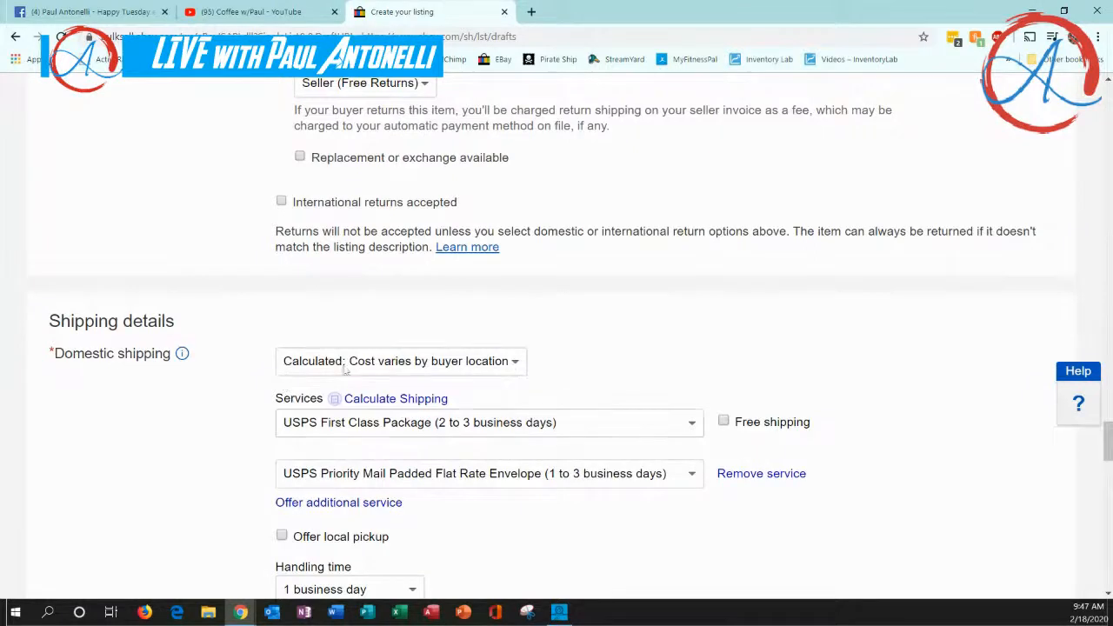
{"action": "left_click", "coordinate": [514, 363]}
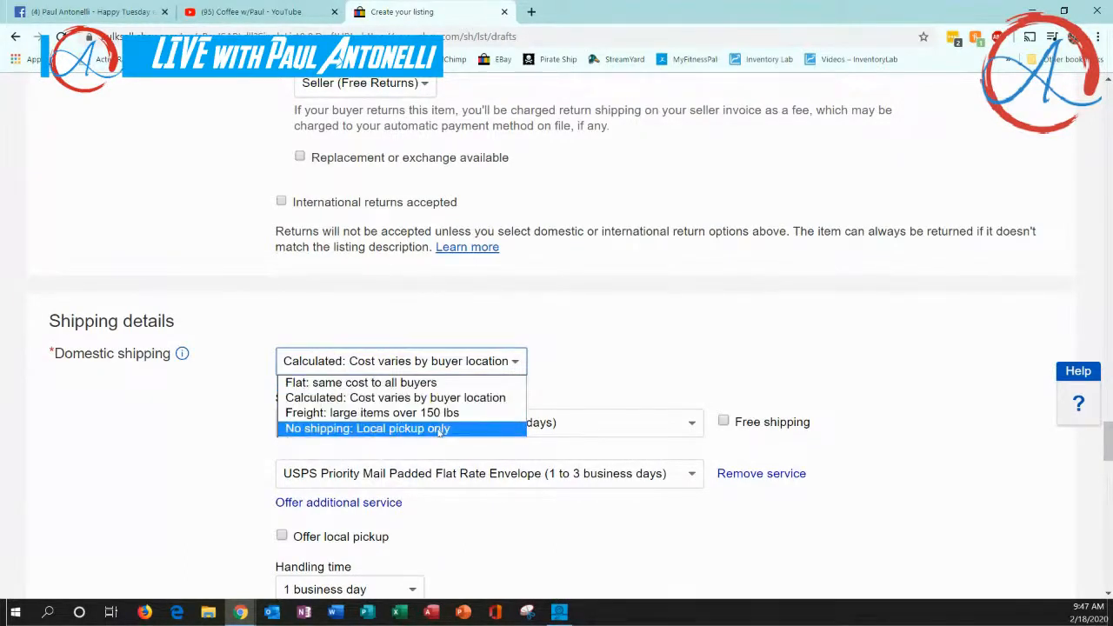
{"action": "left_click", "coordinate": [469, 397]}
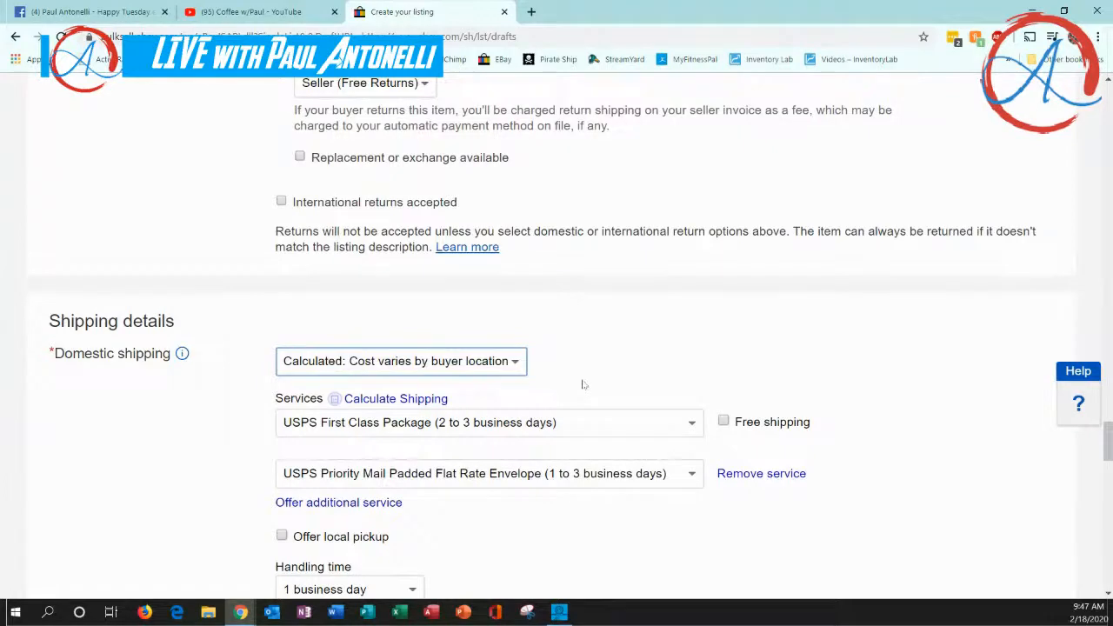
{"action": "left_click", "coordinate": [516, 362]}
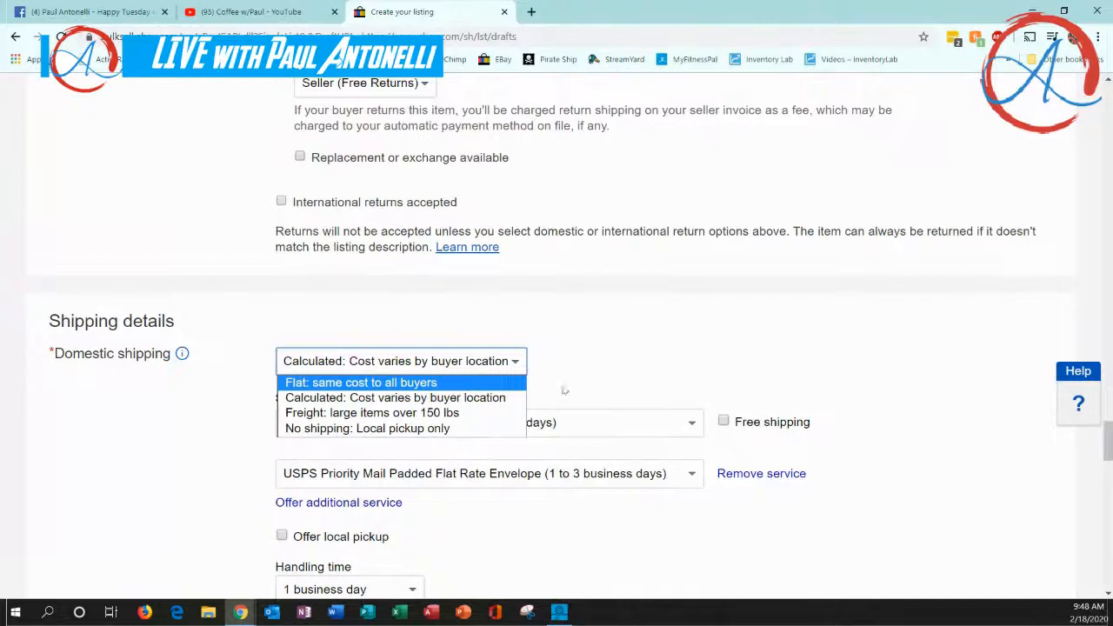
{"action": "left_click", "coordinate": [490, 400]}
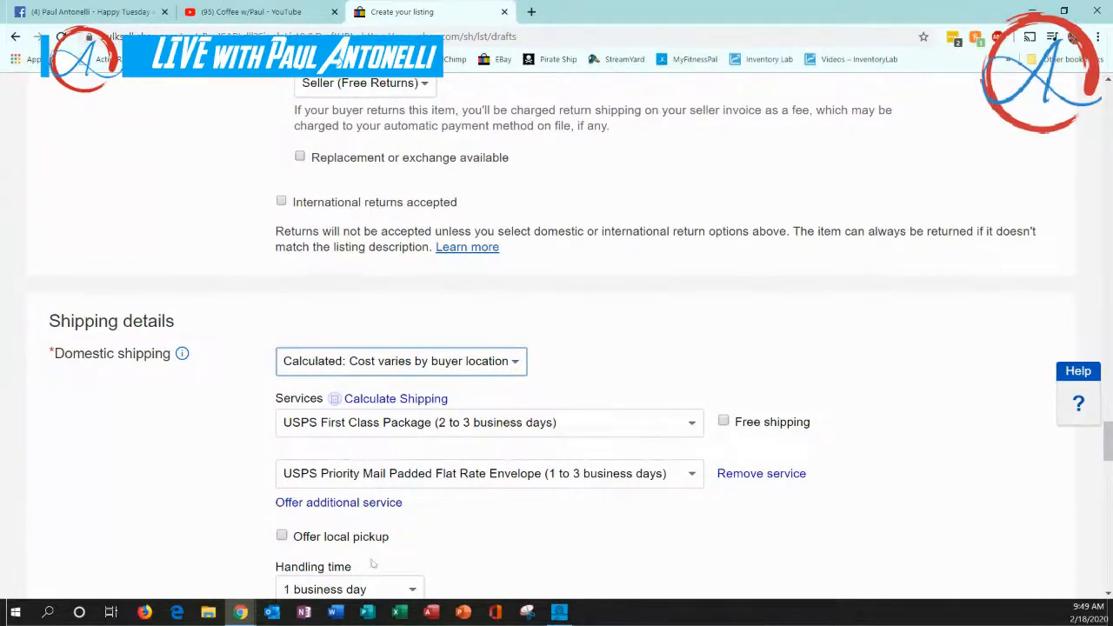
Offer local pickup and choose a handling time of 1 business day for domestic shipping
{"action": "left_click", "coordinate": [282, 536]}
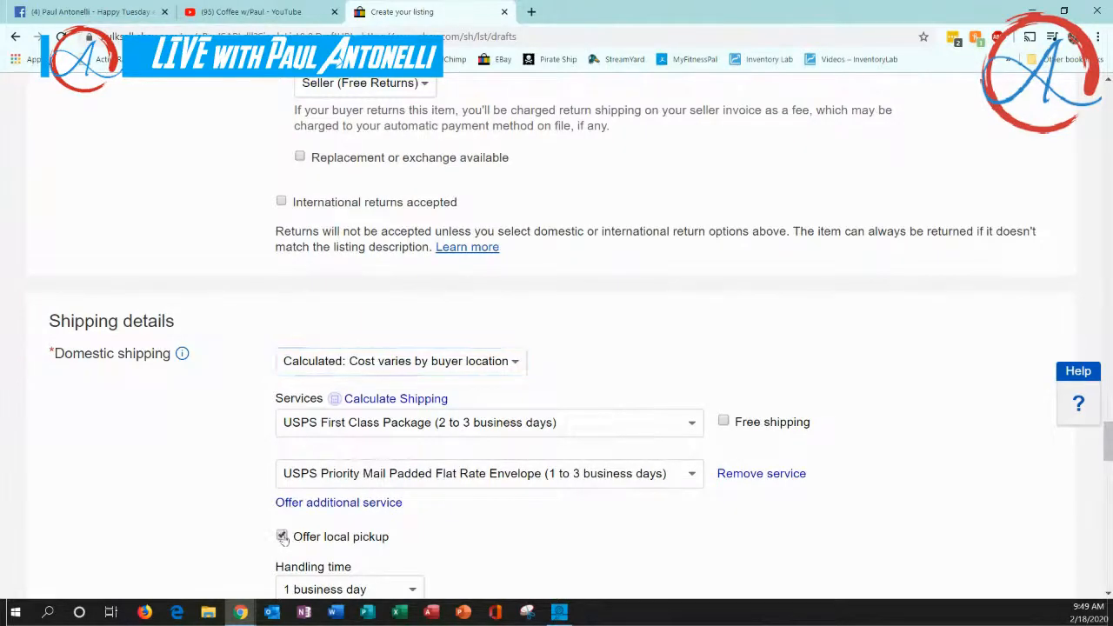
{"action": "scroll", "coordinate": [487, 529], "scroll_direction": "down", "scroll_amount": 2}
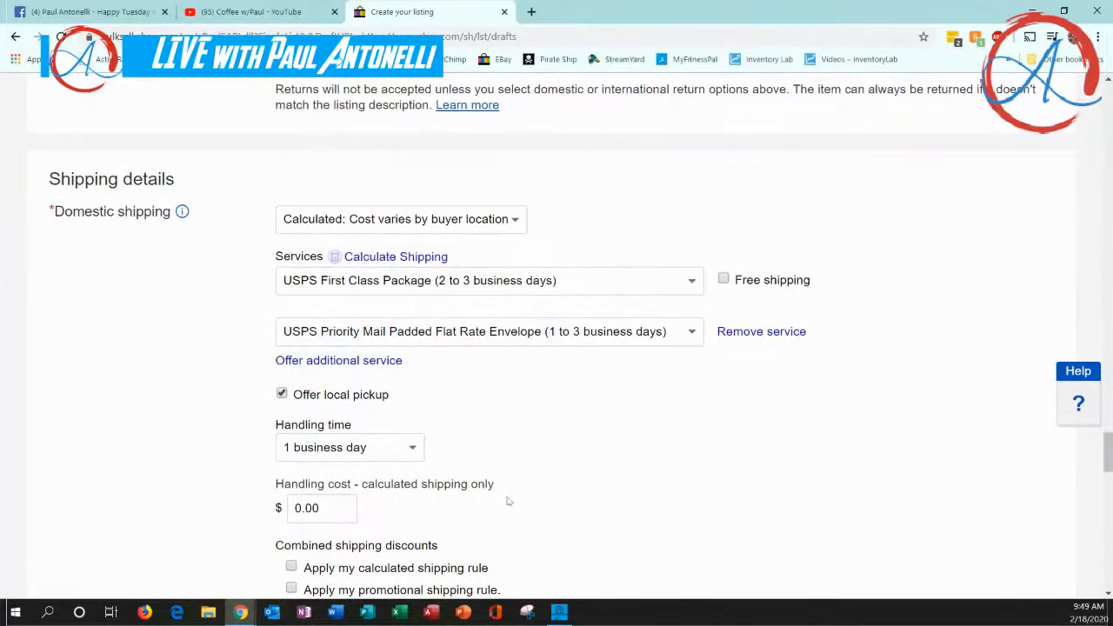
{"action": "scroll", "coordinate": [501, 499], "scroll_direction": "down", "scroll_amount": 1}
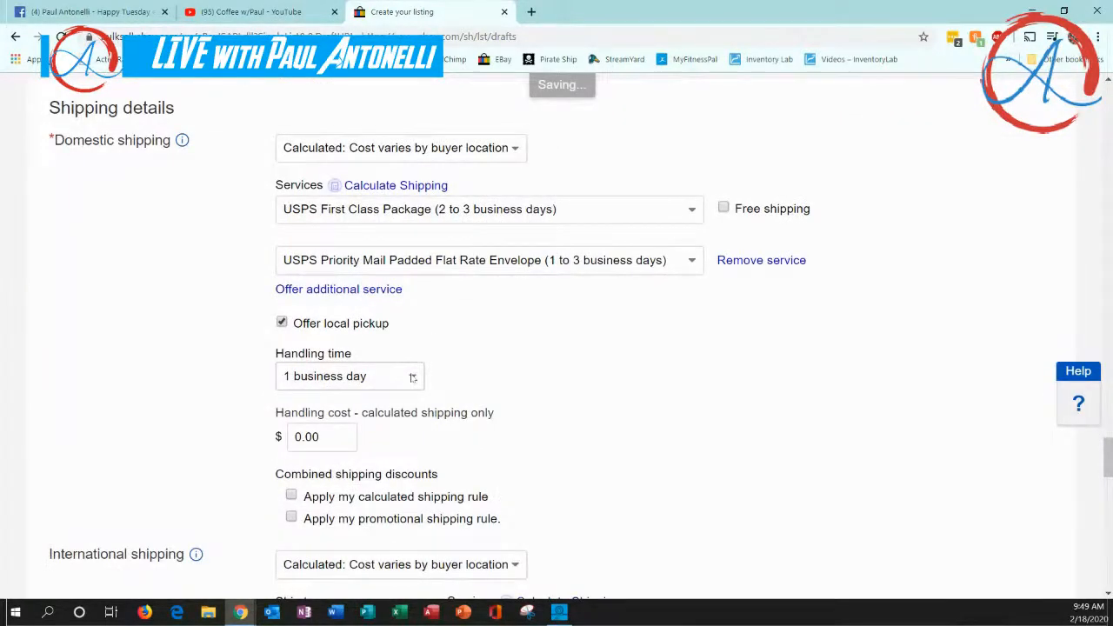
{"action": "left_click", "coordinate": [413, 377]}
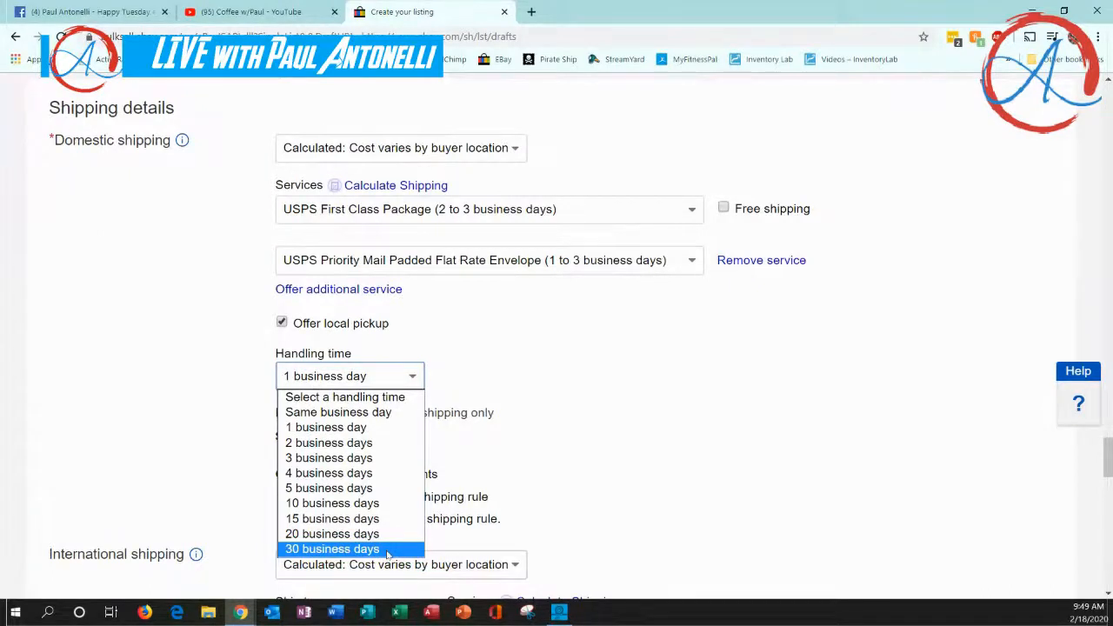
{"action": "left_click", "coordinate": [374, 430]}
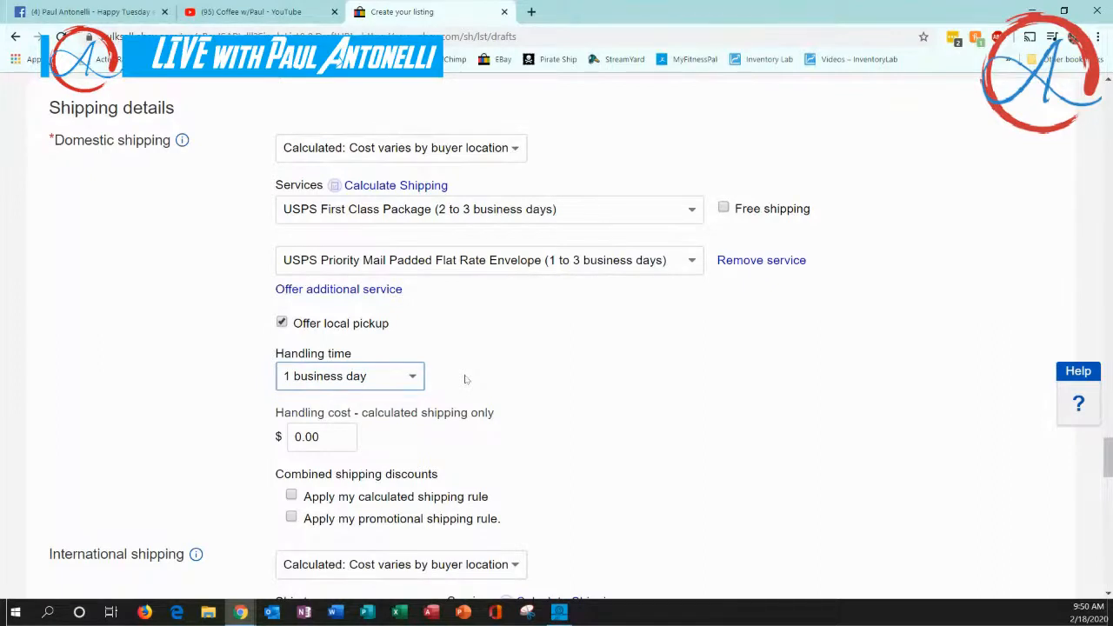
{"action": "left_click", "coordinate": [415, 379]}
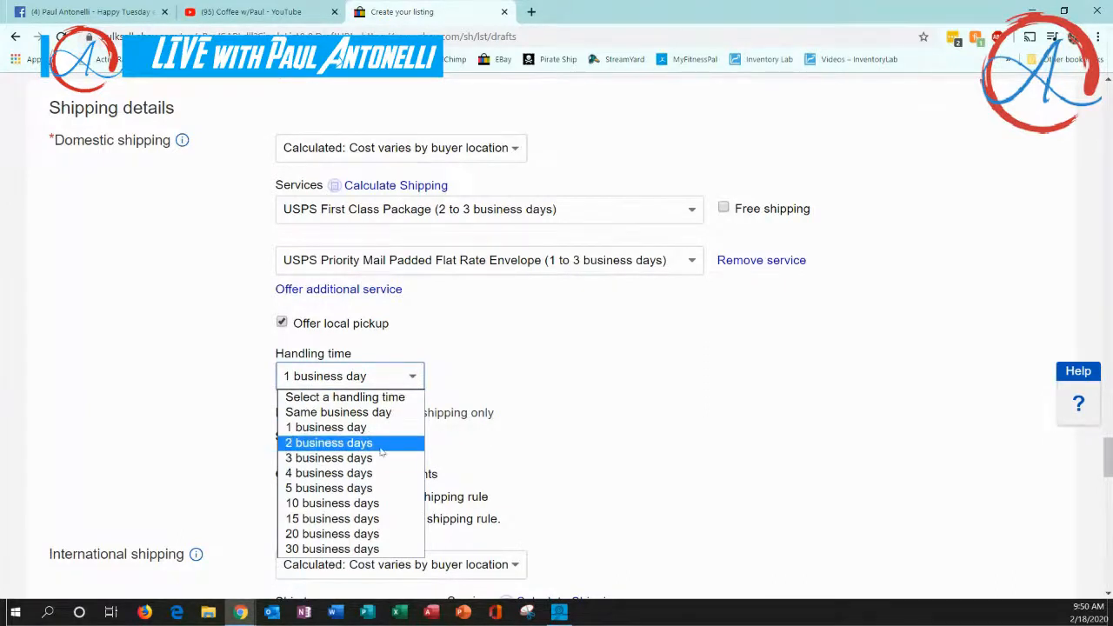
{"action": "left_click", "coordinate": [440, 374]}
{"action": "left_click", "coordinate": [415, 376]}
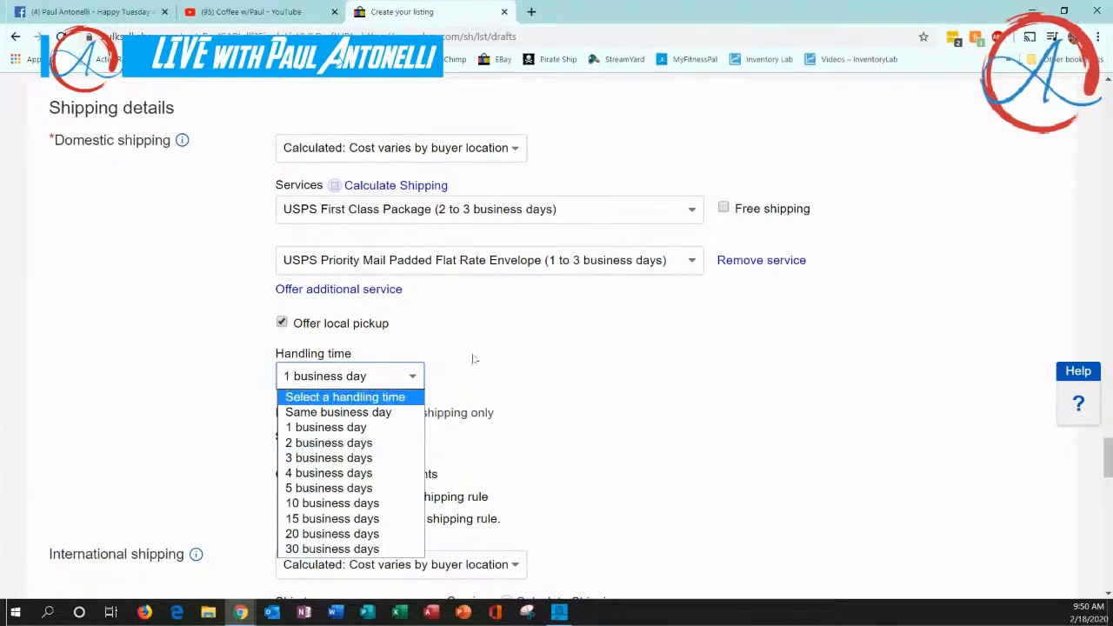
{"action": "left_click", "coordinate": [445, 364]}
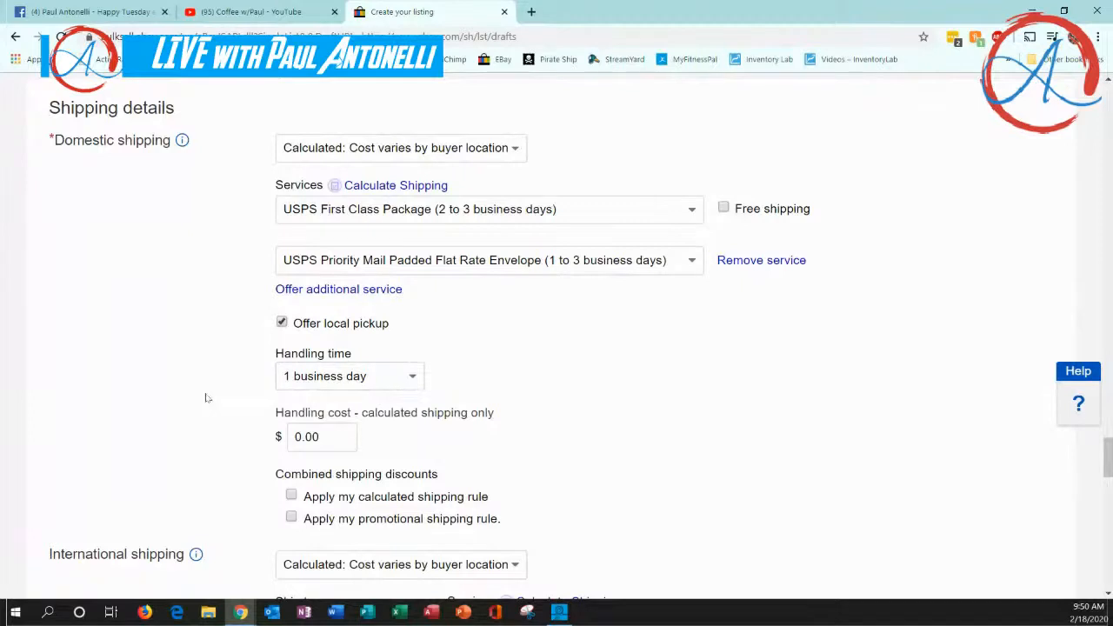
Select "Calculated: Cost varies by buyer location" as the international shipping option
{"action": "scroll", "coordinate": [205, 394], "scroll_direction": "down", "scroll_amount": 2}
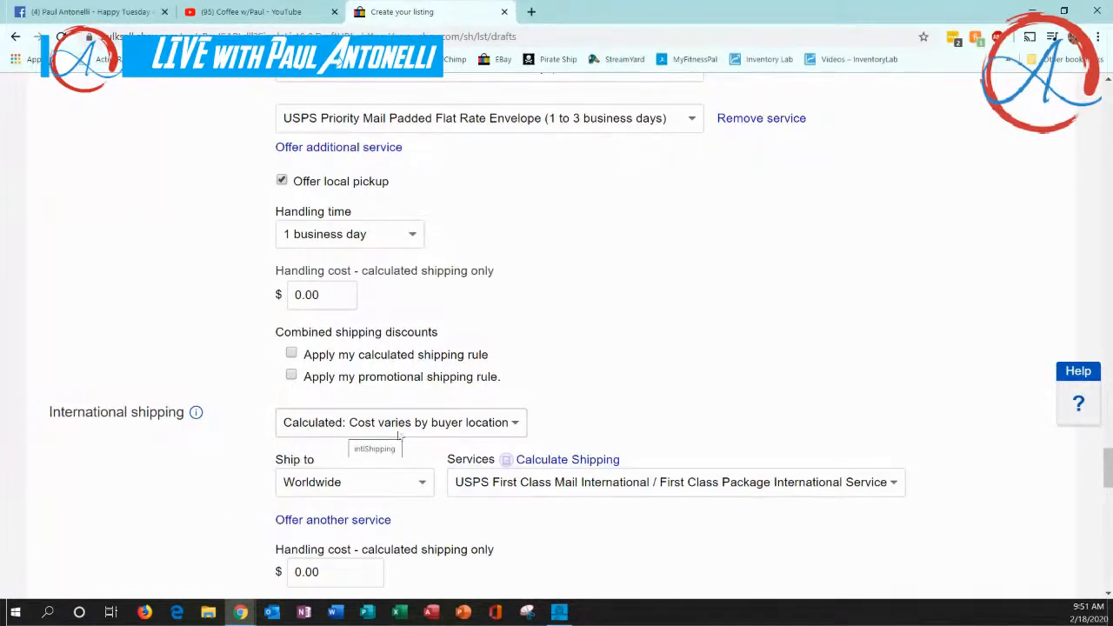
{"action": "left_click", "coordinate": [514, 426]}
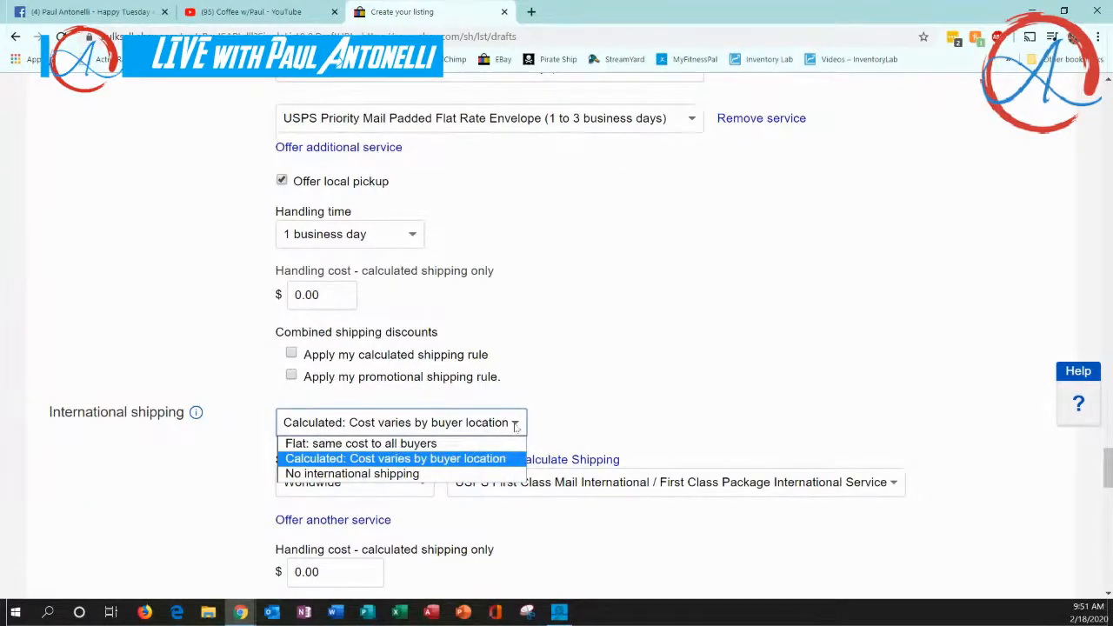
{"action": "left_click", "coordinate": [515, 426]}
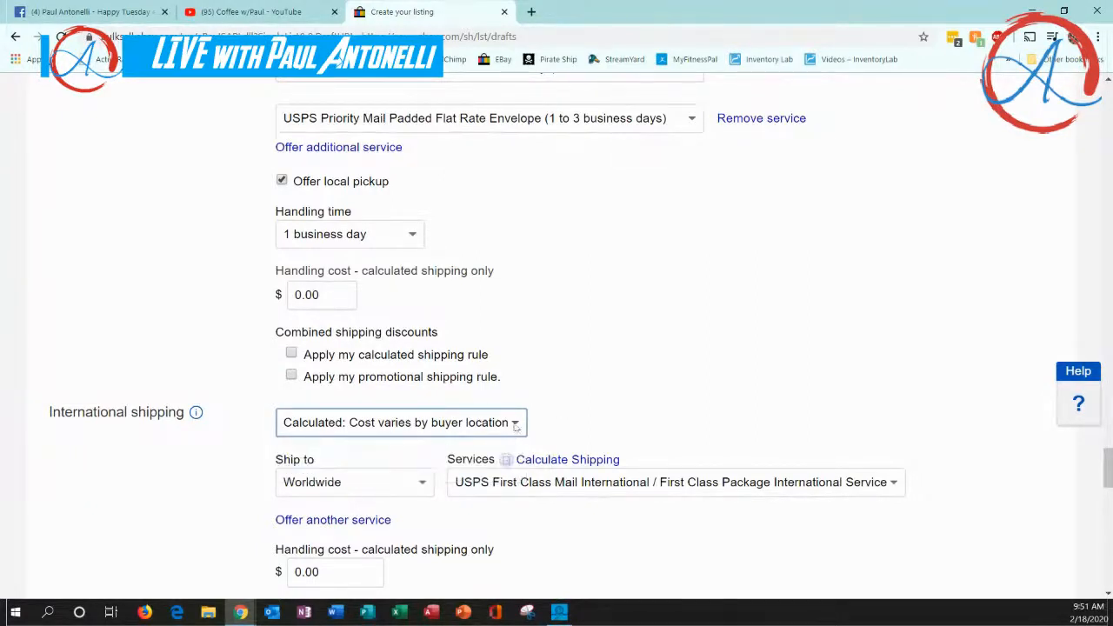
{"action": "left_click", "coordinate": [515, 426]}
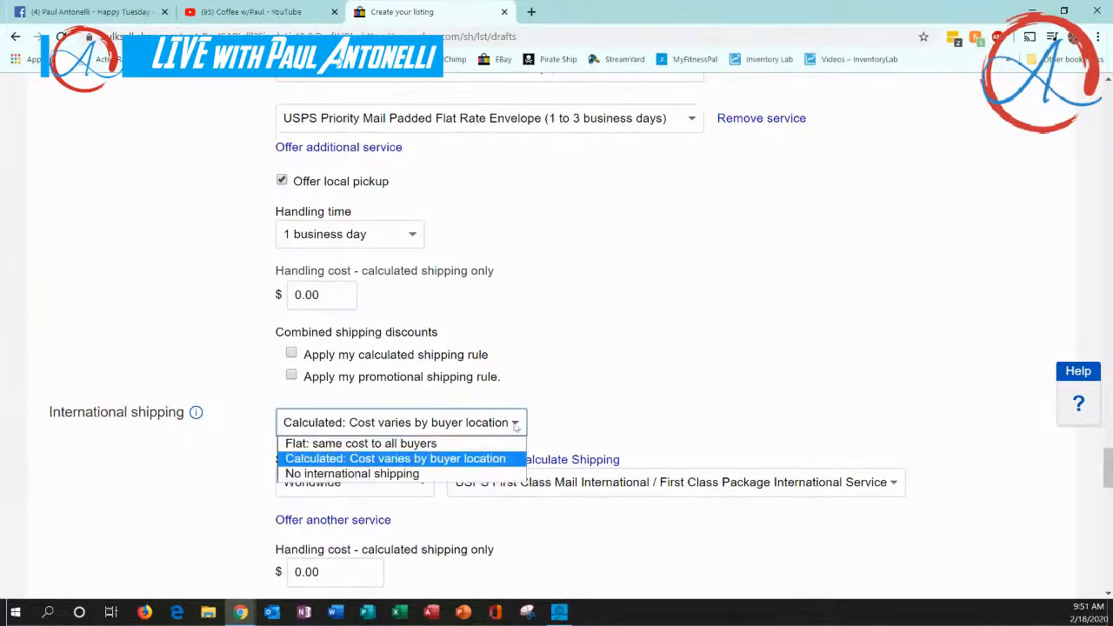
{"action": "left_click", "coordinate": [396, 463]}
{"action": "left_click", "coordinate": [553, 416]}
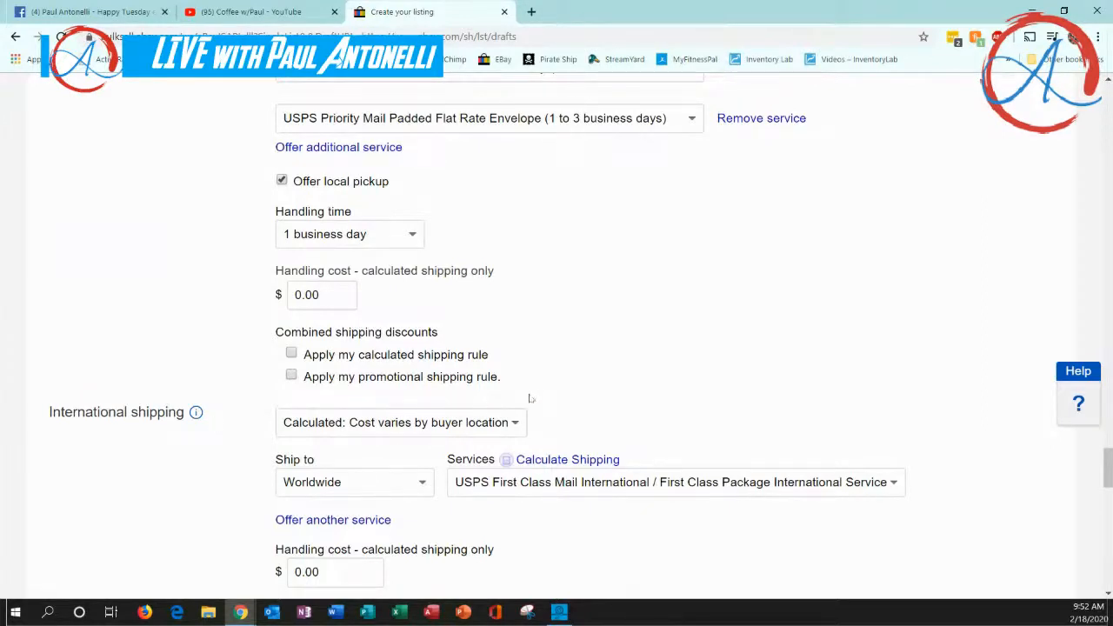
{"action": "scroll", "coordinate": [570, 422], "scroll_direction": "down", "scroll_amount": 1}
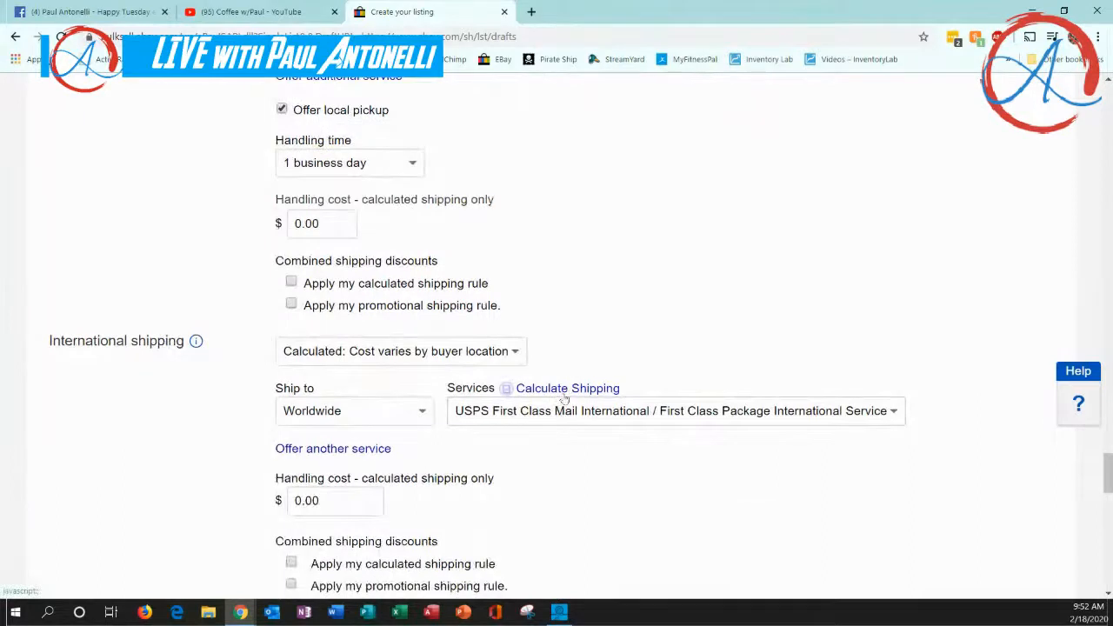
{"action": "left_click", "coordinate": [515, 351]}
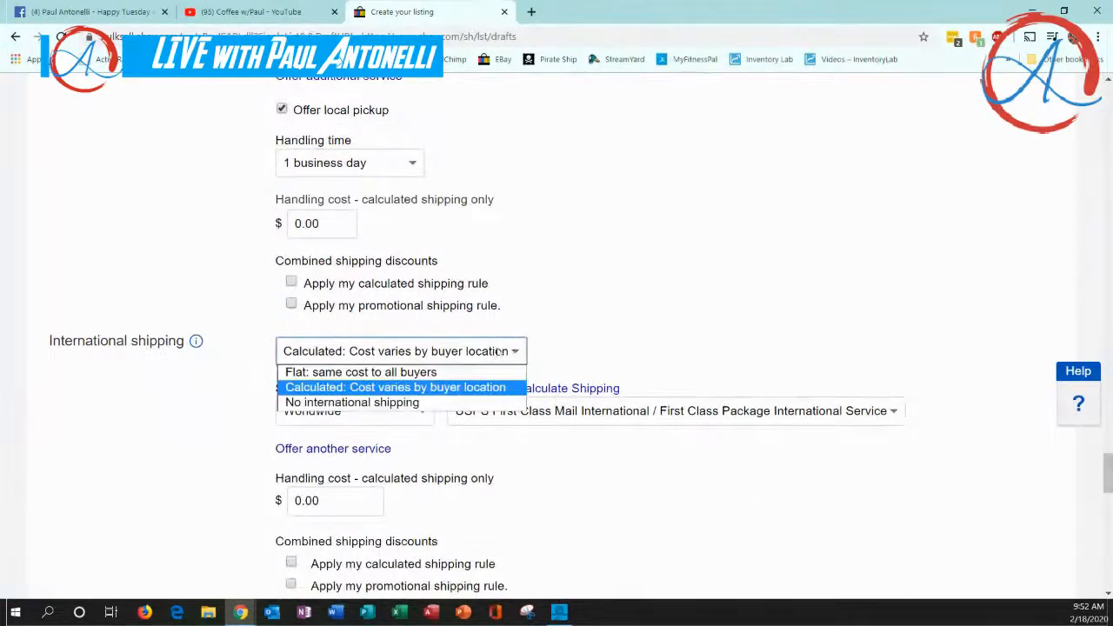
{"action": "left_click", "coordinate": [409, 388]}
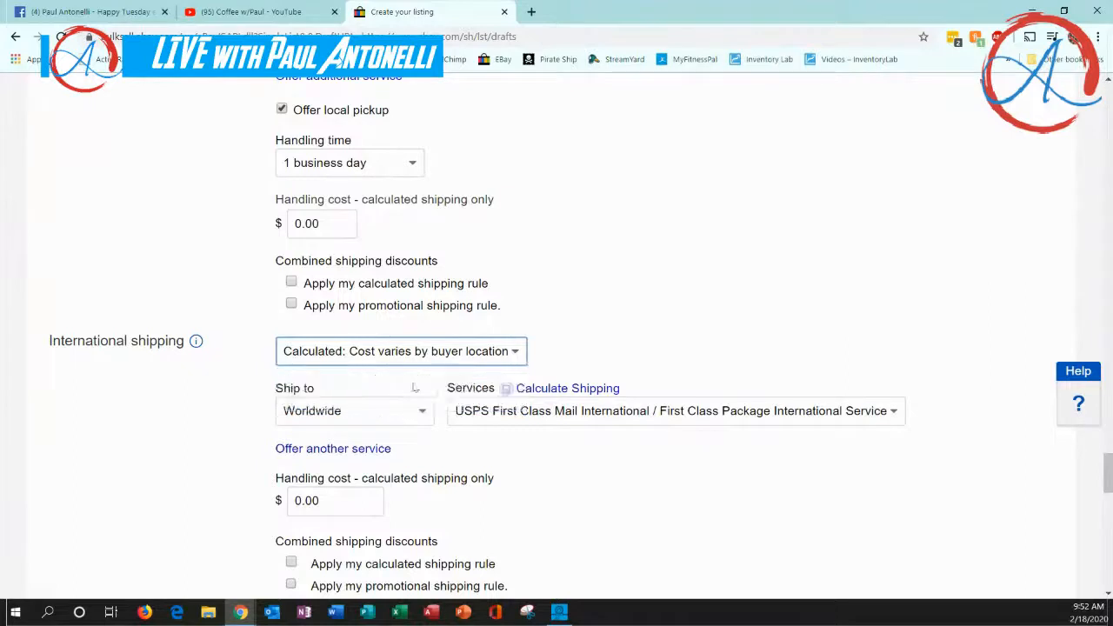
Choose Worldwide as the ship-to destination for the USPS First Class international service
{"action": "scroll", "coordinate": [595, 322], "scroll_direction": "down", "scroll_amount": 2}
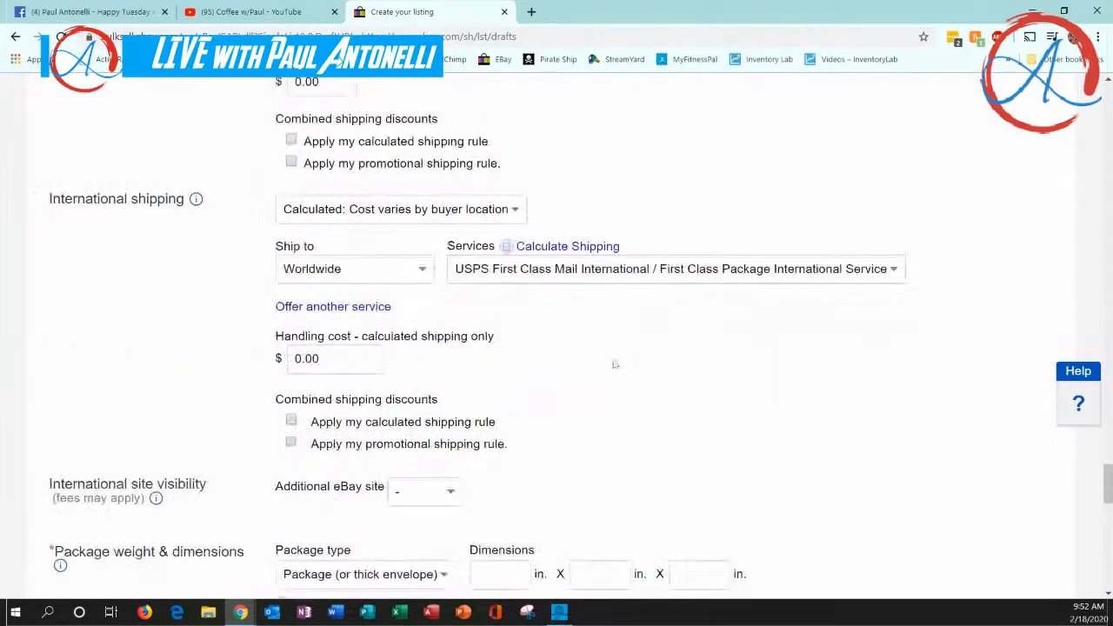
{"action": "left_click", "coordinate": [424, 272]}
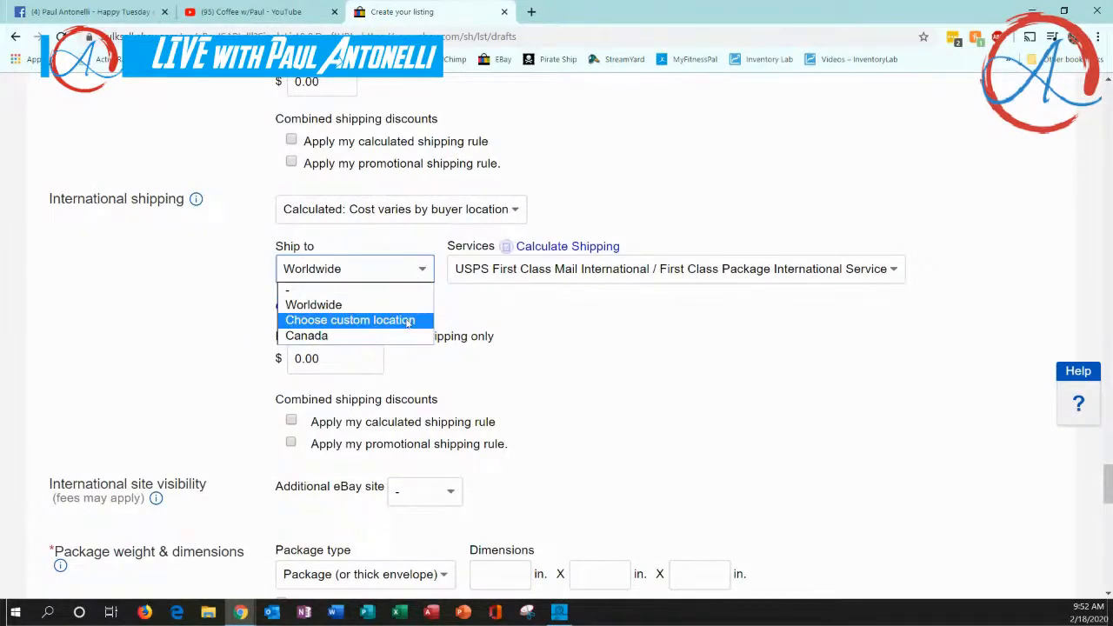
{"action": "left_click", "coordinate": [320, 304]}
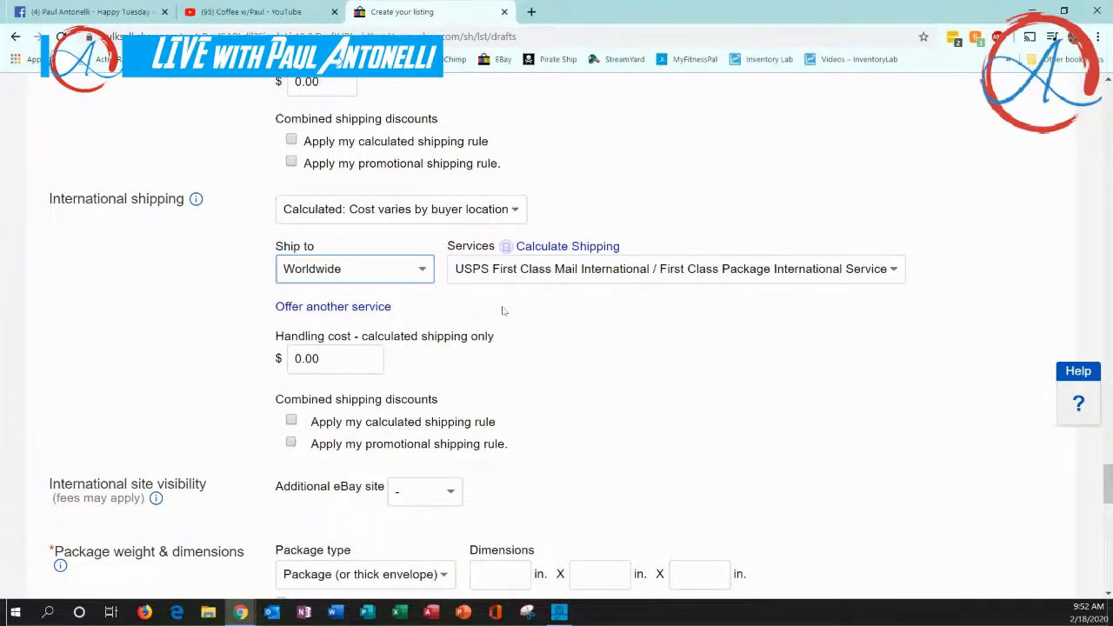
Add a second international shipping service, check its ship-to choices, and remove the service again
{"action": "left_click", "coordinate": [325, 310]}
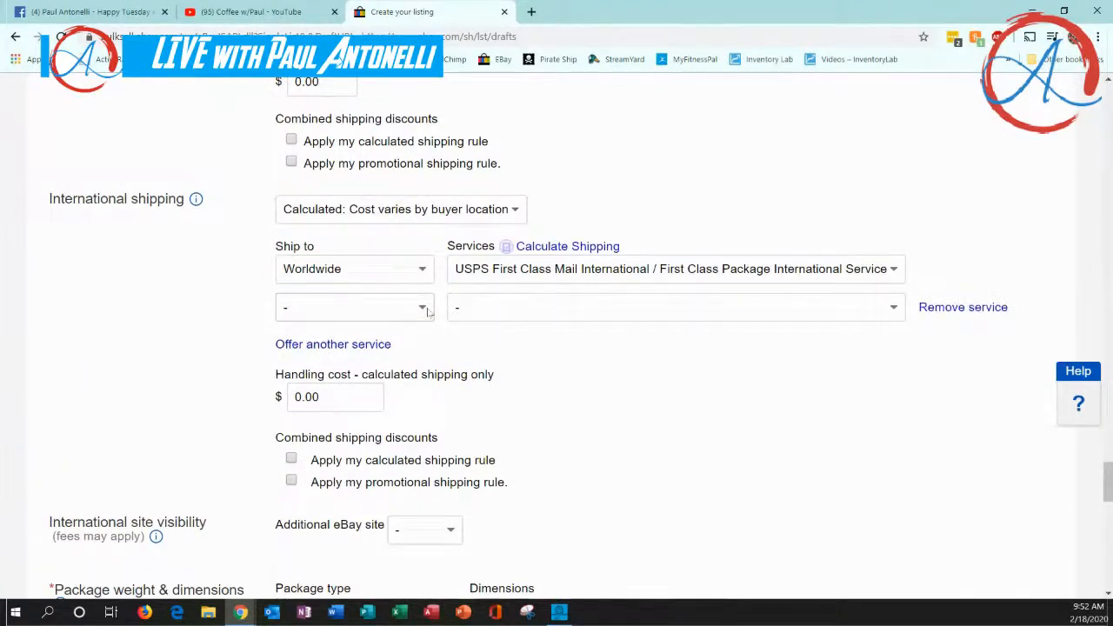
{"action": "left_click", "coordinate": [426, 309]}
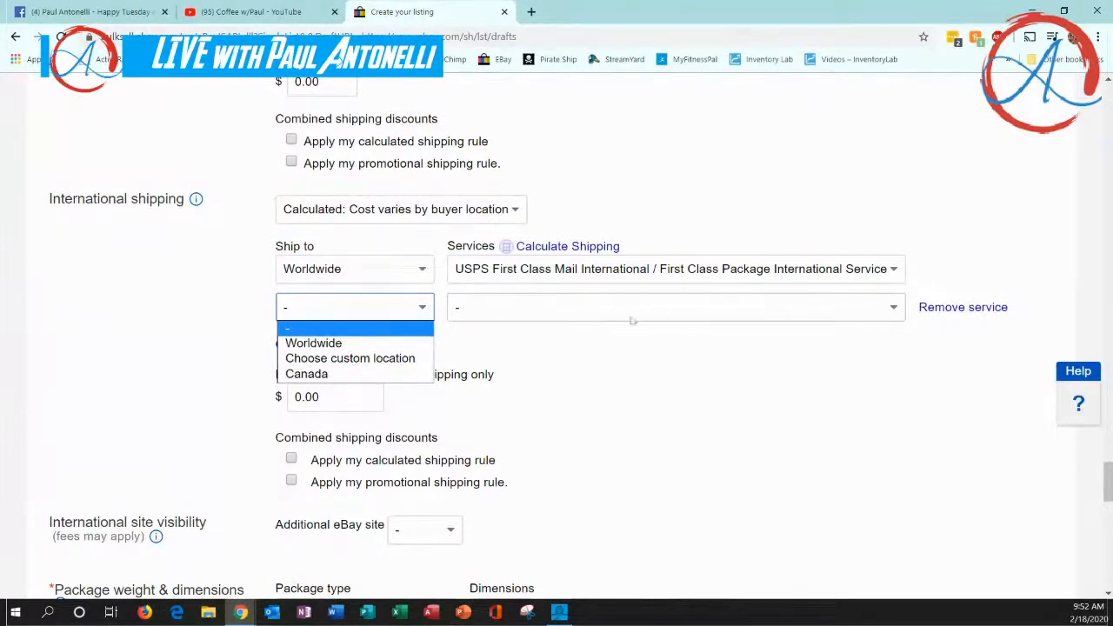
{"action": "left_click", "coordinate": [426, 317]}
{"action": "left_click", "coordinate": [927, 309]}
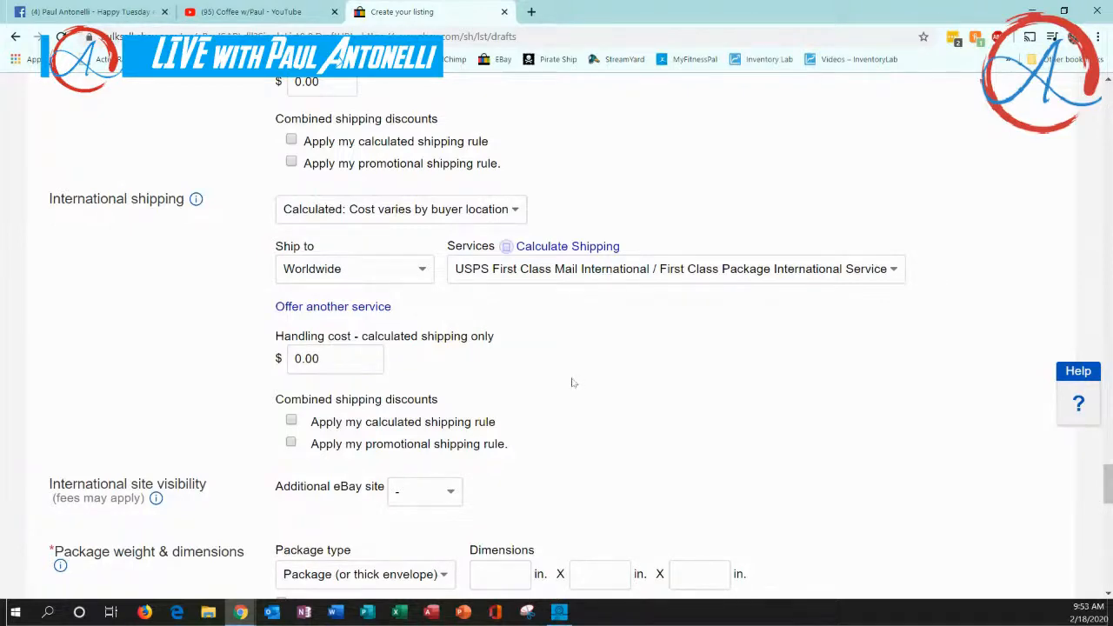
Check the additional eBay site choices for international site visibility and leave the field unset
{"action": "scroll", "coordinate": [570, 387], "scroll_direction": "down", "scroll_amount": 3}
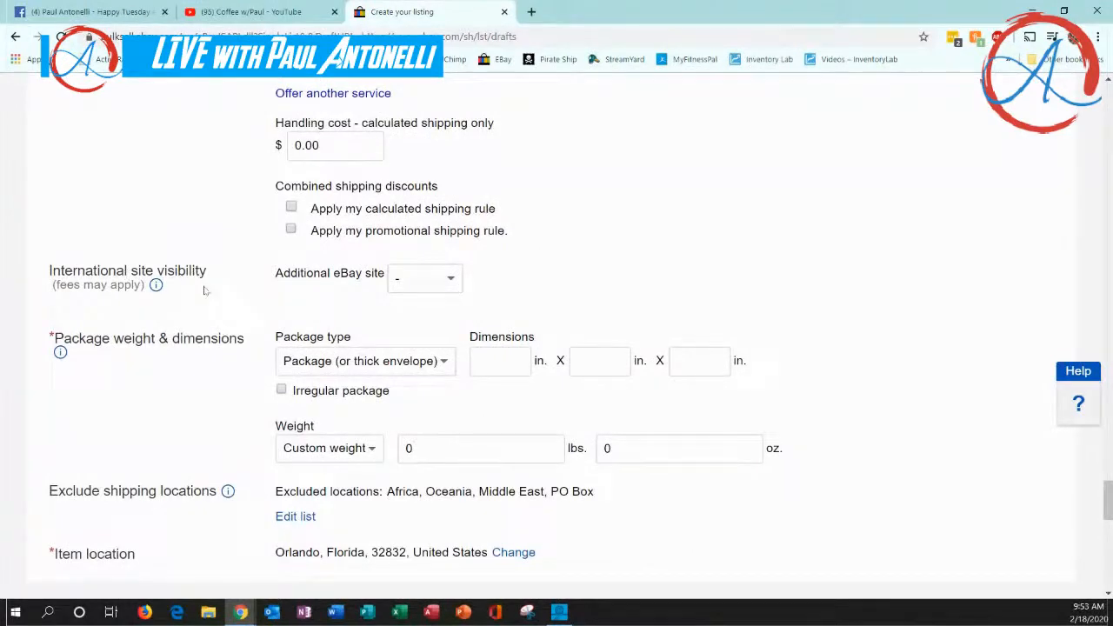
{"action": "left_click", "coordinate": [452, 280]}
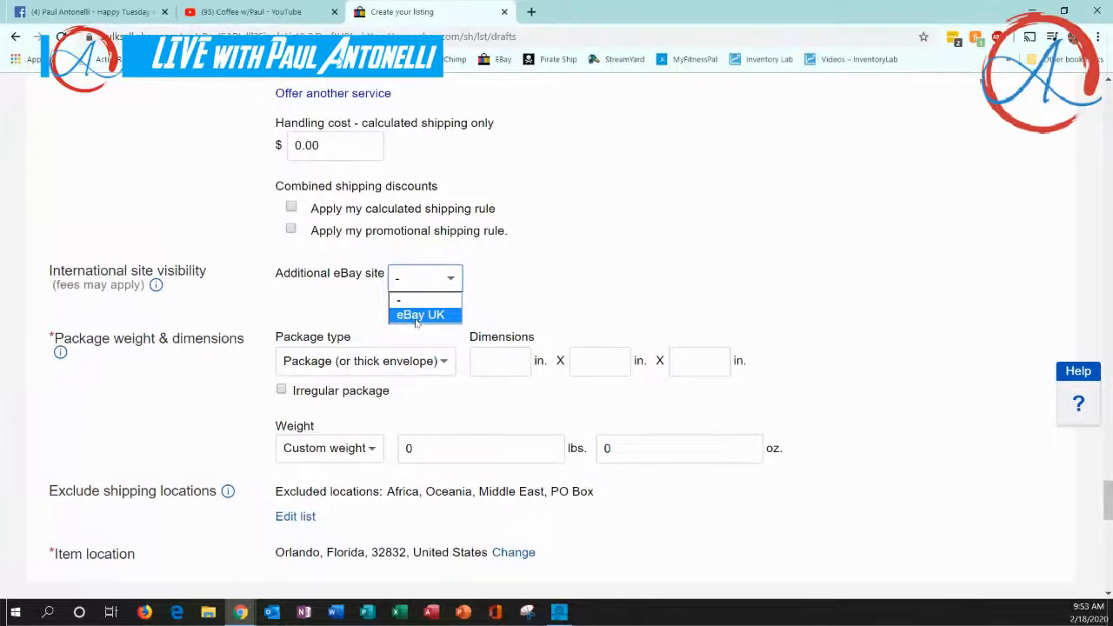
{"action": "left_click", "coordinate": [516, 300]}
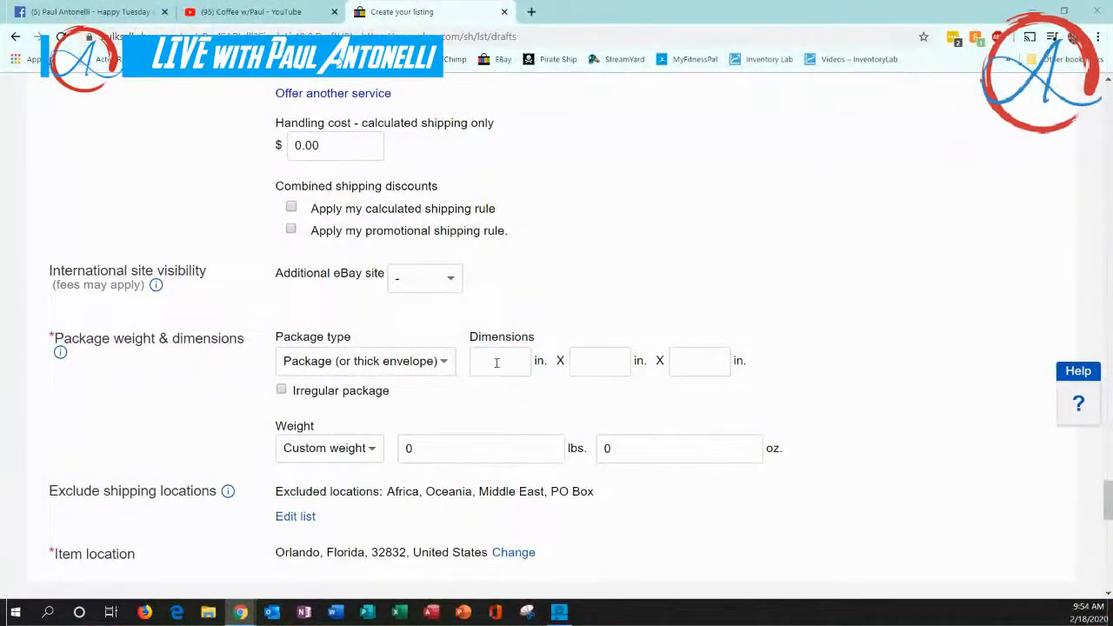
Enter package dimensions of 9 x 9 x 1 inches
{"action": "left_click", "coordinate": [496, 362]}
{"action": "type", "text": "9"}
{"action": "left_click", "coordinate": [589, 364]}
{"action": "type", "text": "9"}
{"action": "left_click", "coordinate": [682, 361]}
{"action": "type", "text": "1"}
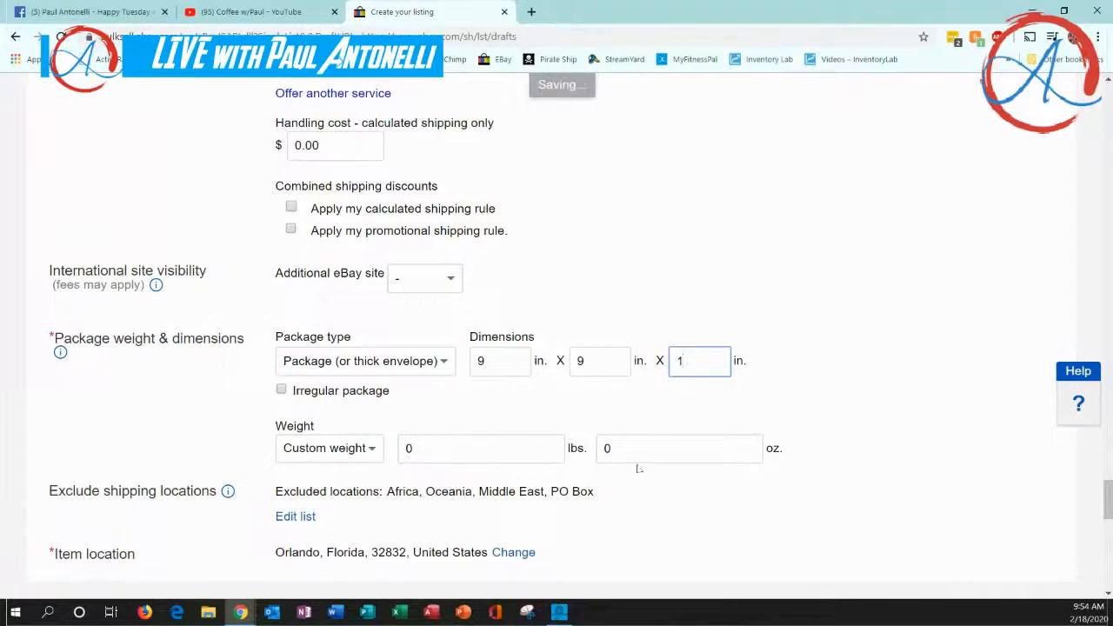
Set the custom package weight to 5 oz
{"action": "left_click", "coordinate": [609, 449]}
{"action": "type", "text": "5"}
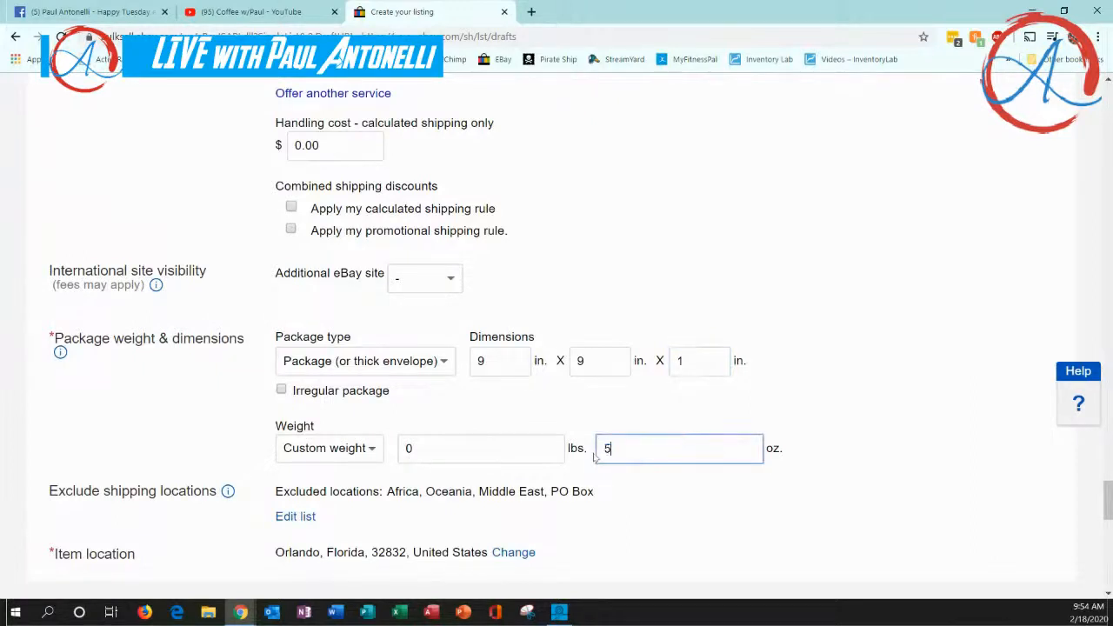
{"action": "left_click", "coordinate": [654, 494]}
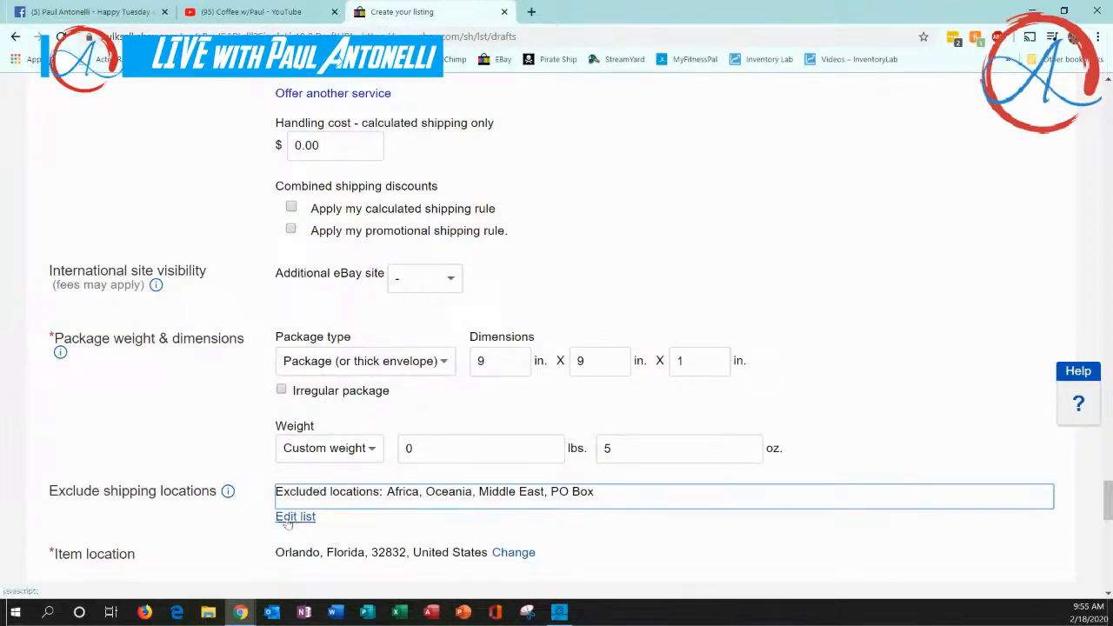
Turn on promoted listings for the item and set the ad rate to 4%
{"action": "scroll", "coordinate": [265, 506], "scroll_direction": "down", "scroll_amount": 1}
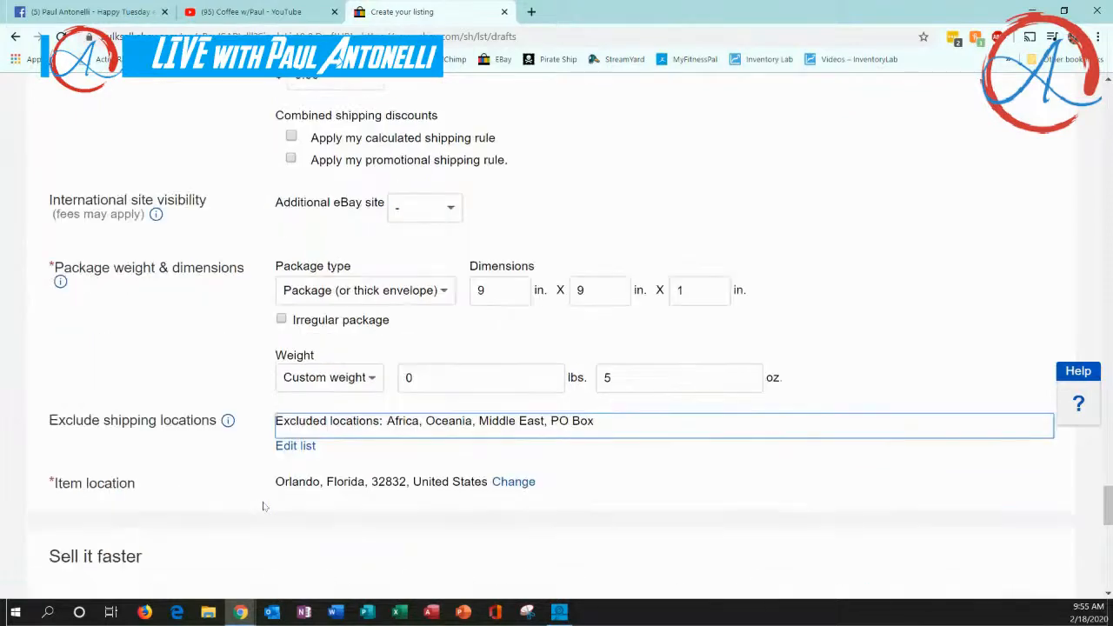
{"action": "scroll", "coordinate": [265, 506], "scroll_direction": "down", "scroll_amount": 1}
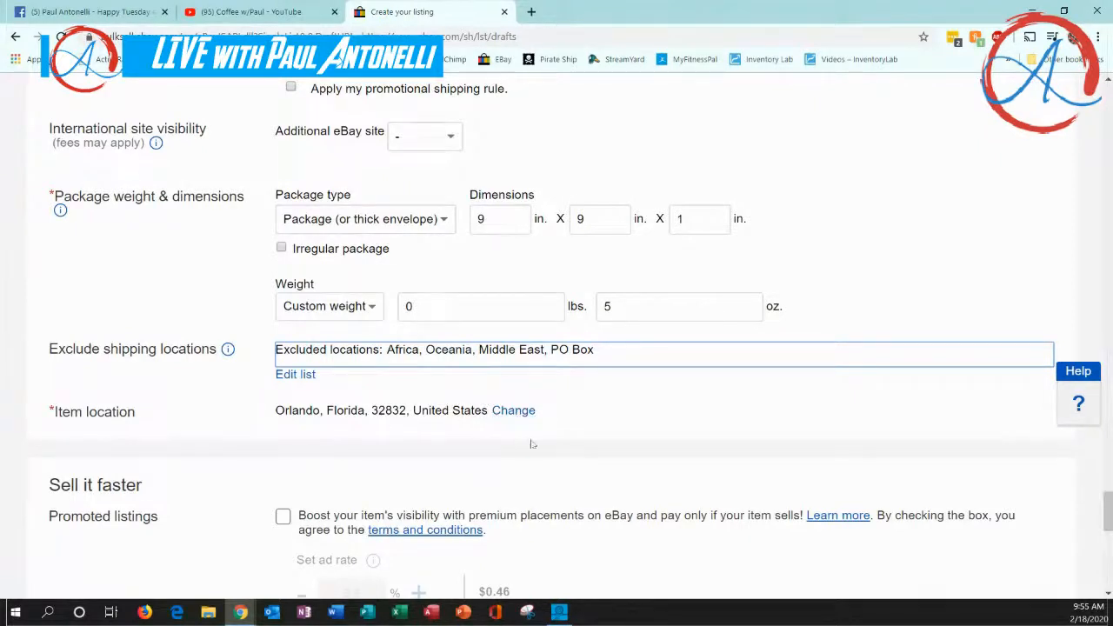
{"action": "scroll", "coordinate": [533, 445], "scroll_direction": "down", "scroll_amount": 2}
{"action": "scroll", "coordinate": [253, 427], "scroll_direction": "down", "scroll_amount": 1}
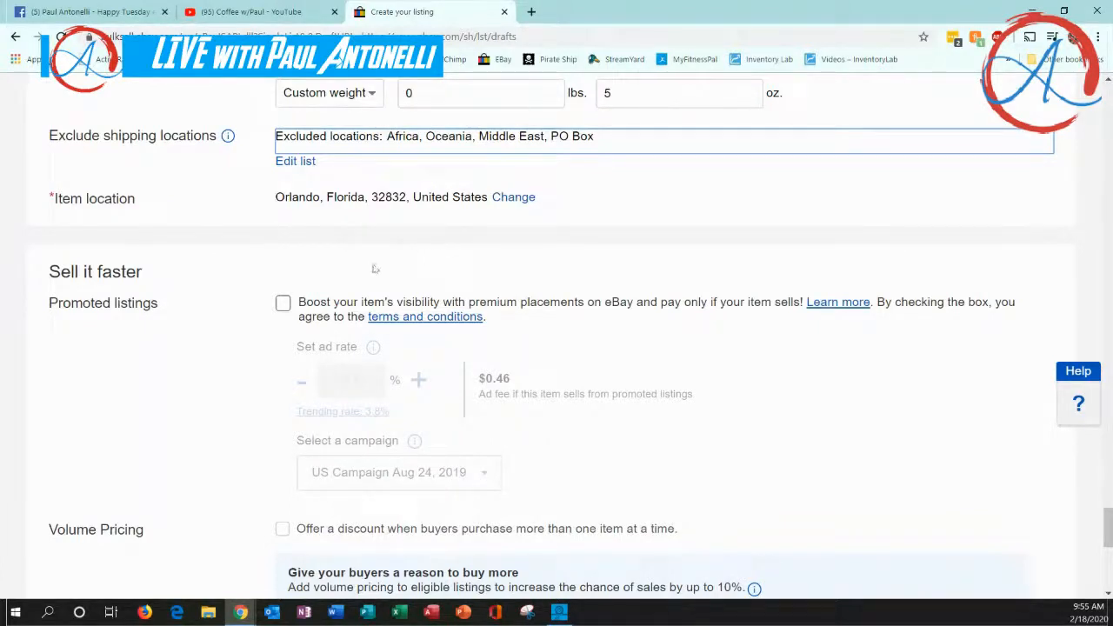
{"action": "left_click", "coordinate": [282, 303]}
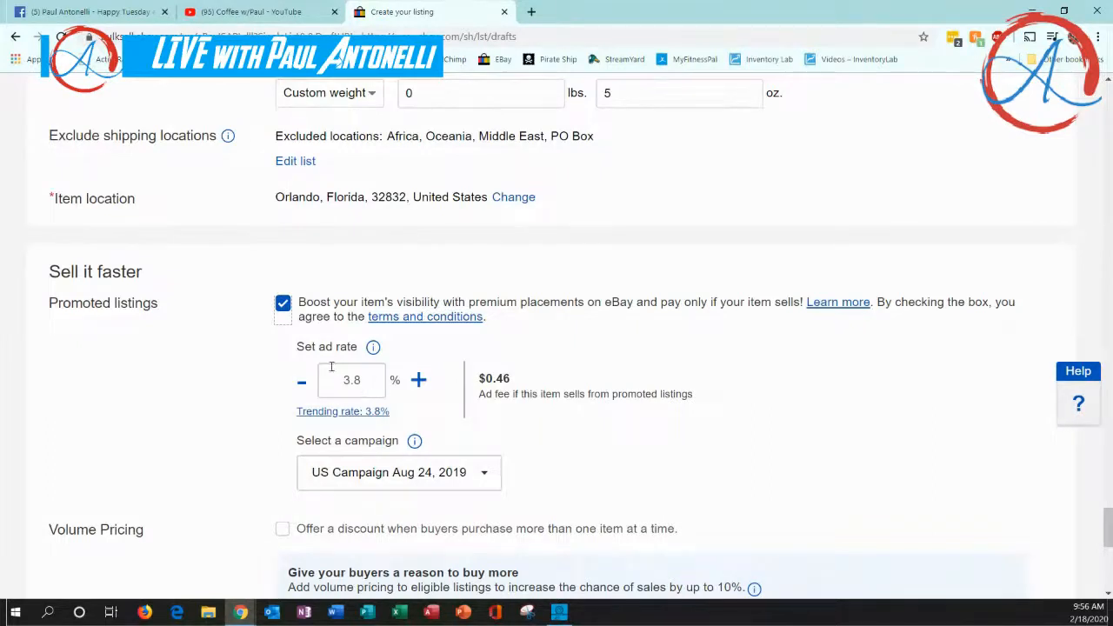
{"action": "left_click_drag", "start_coordinate": [343, 380], "coordinate": [366, 384]}
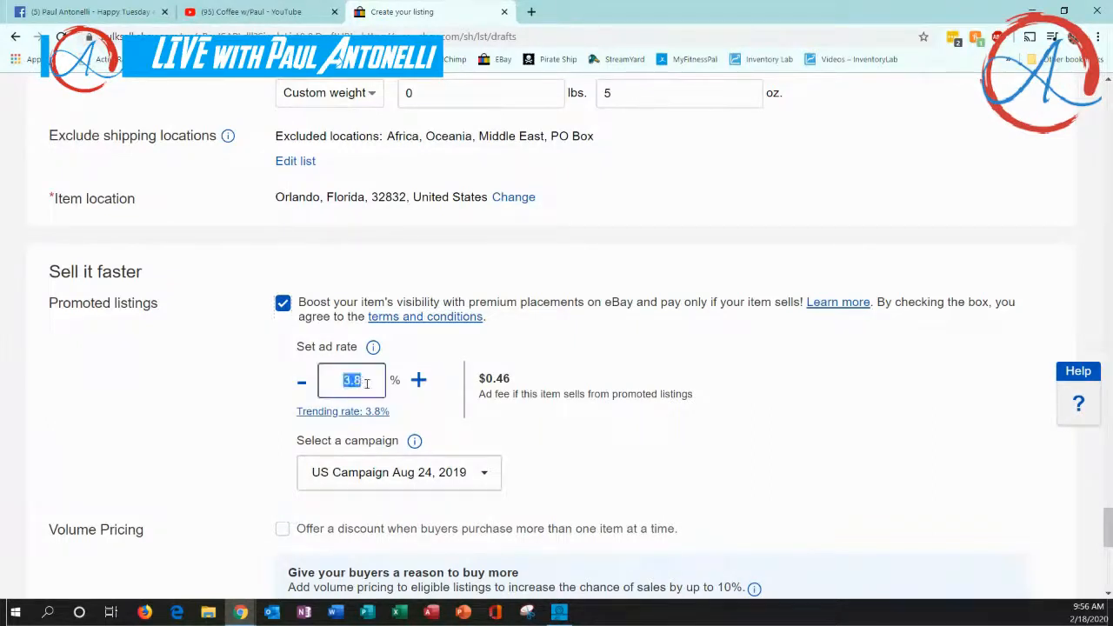
{"action": "type", "text": "4."}
{"action": "left_click", "coordinate": [427, 410]}
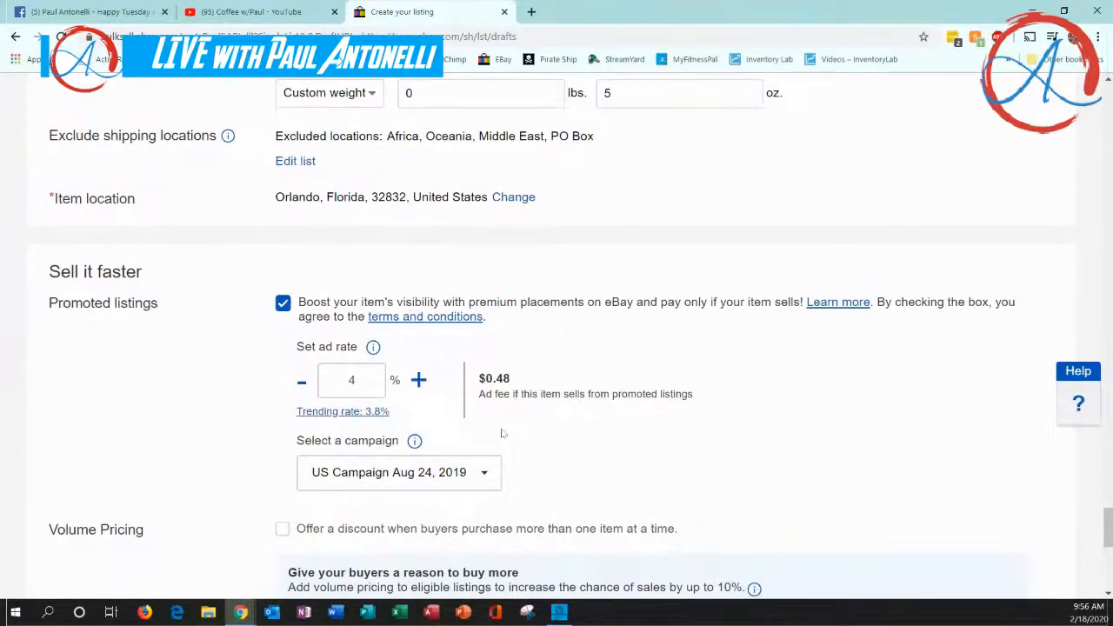
Set the promoted listing ad rate to 1%
{"action": "left_click_drag", "start_coordinate": [361, 381], "coordinate": [344, 378]}
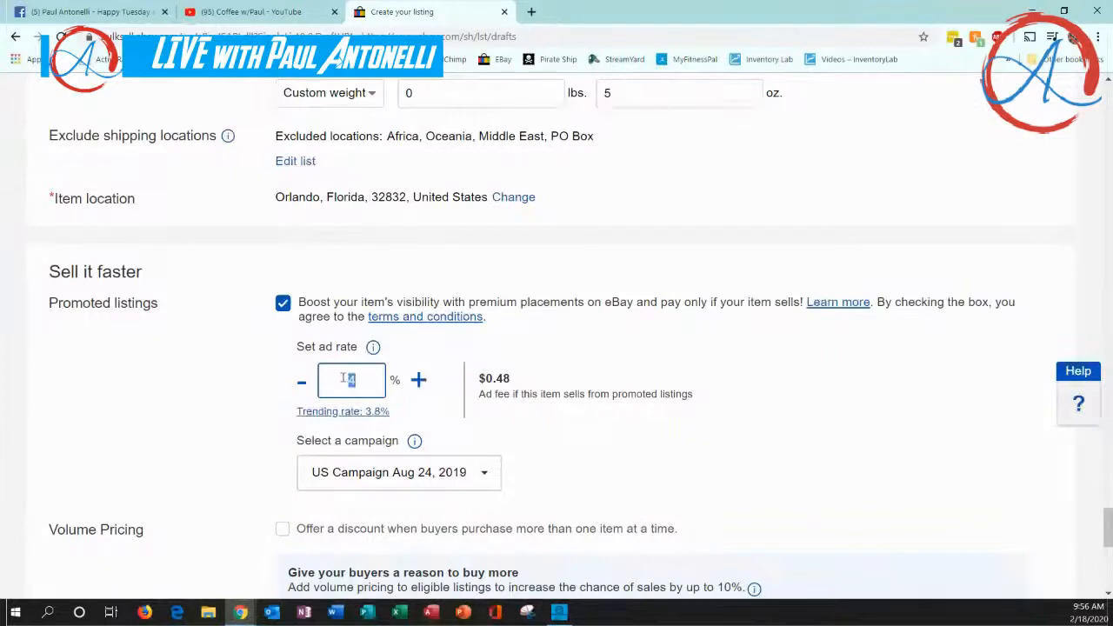
{"action": "type", "text": "1"}
{"action": "left_click", "coordinate": [450, 422]}
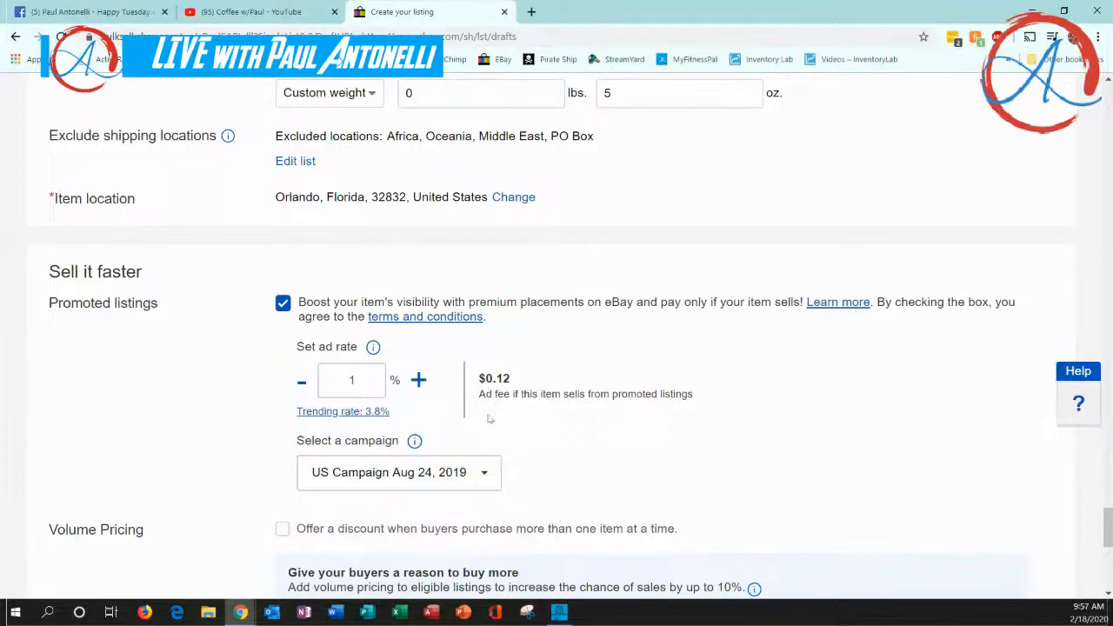
Clear the promoted listing ad rate and turn promoted listings off
{"action": "double_click", "coordinate": [364, 380]}
{"action": "key", "text": "BackSpace"}
{"action": "left_click", "coordinate": [548, 436]}
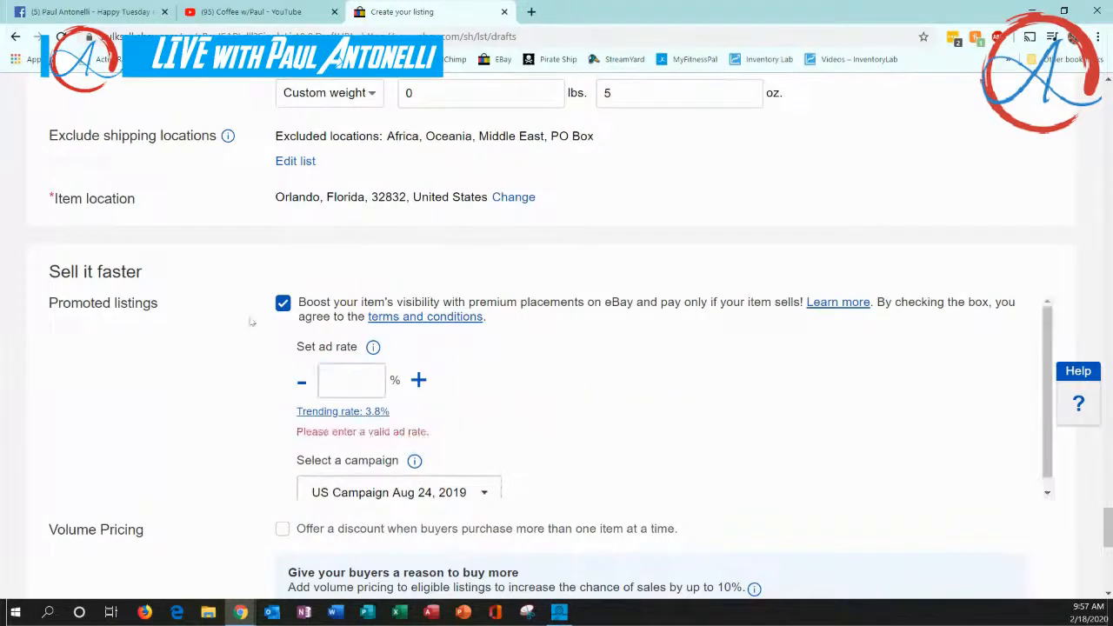
{"action": "left_click", "coordinate": [282, 303]}
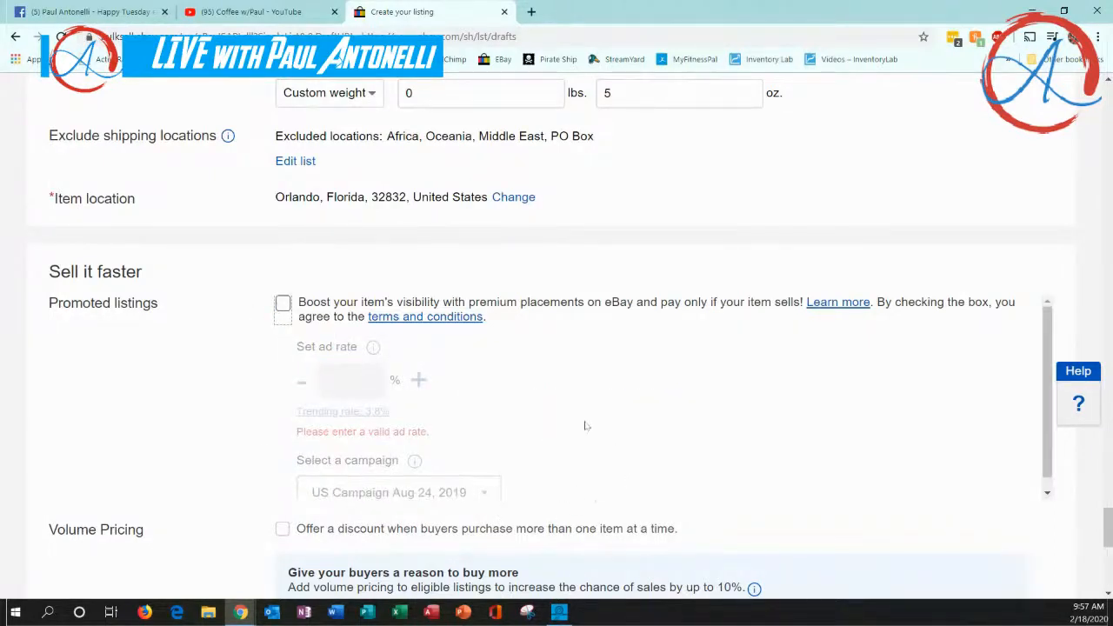
Examine the volume pricing options and fees, and review the description and item specifics entered in the listing
{"action": "scroll", "coordinate": [589, 432], "scroll_direction": "down", "scroll_amount": 1}
{"action": "scroll", "coordinate": [589, 432], "scroll_direction": "down", "scroll_amount": 1}
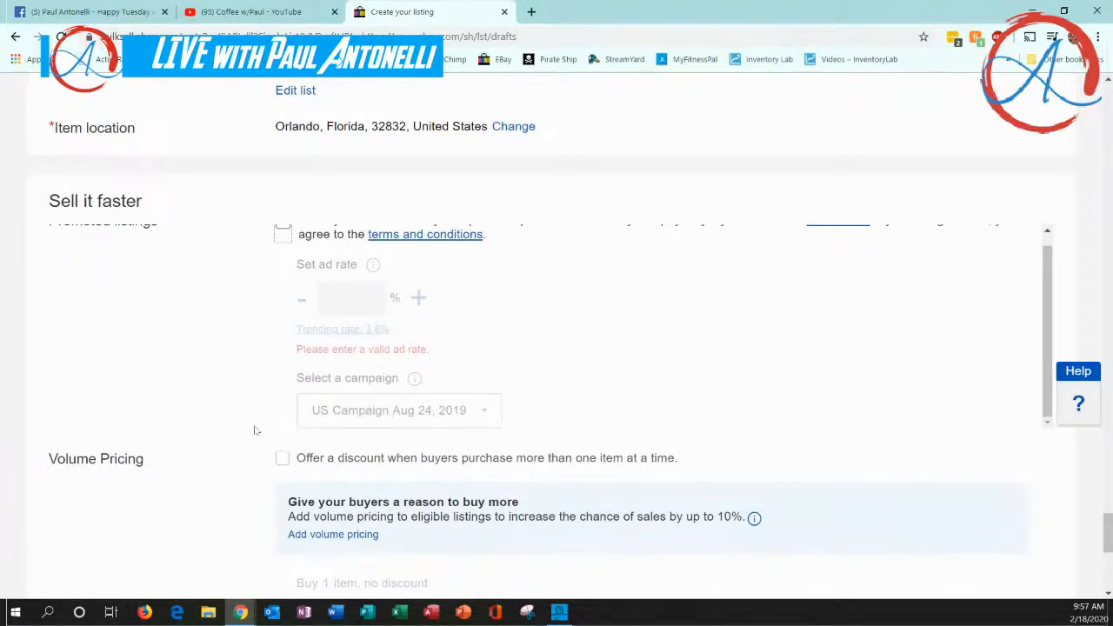
{"action": "scroll", "coordinate": [214, 493], "scroll_direction": "down", "scroll_amount": 2}
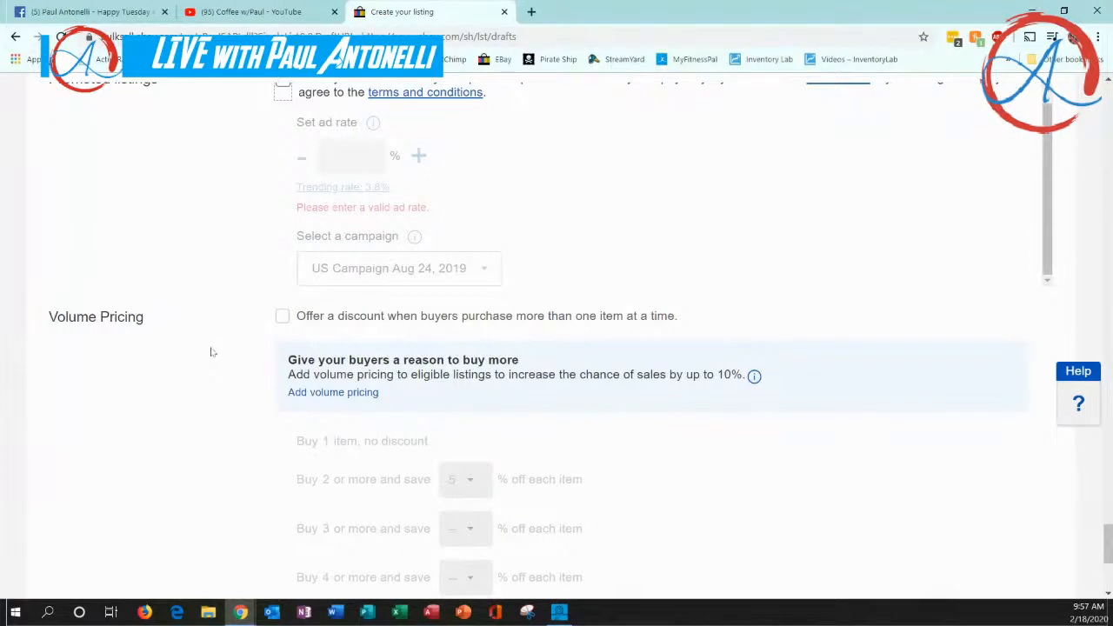
{"action": "scroll", "coordinate": [211, 352], "scroll_direction": "down", "scroll_amount": 2}
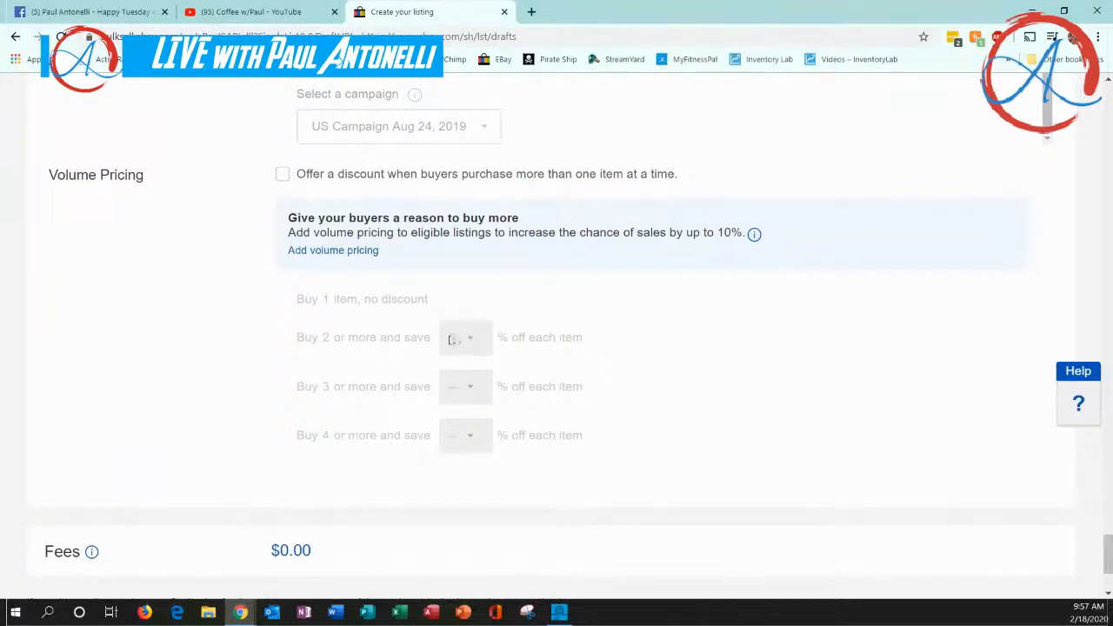
{"action": "scroll", "coordinate": [258, 374], "scroll_direction": "down", "scroll_amount": 2}
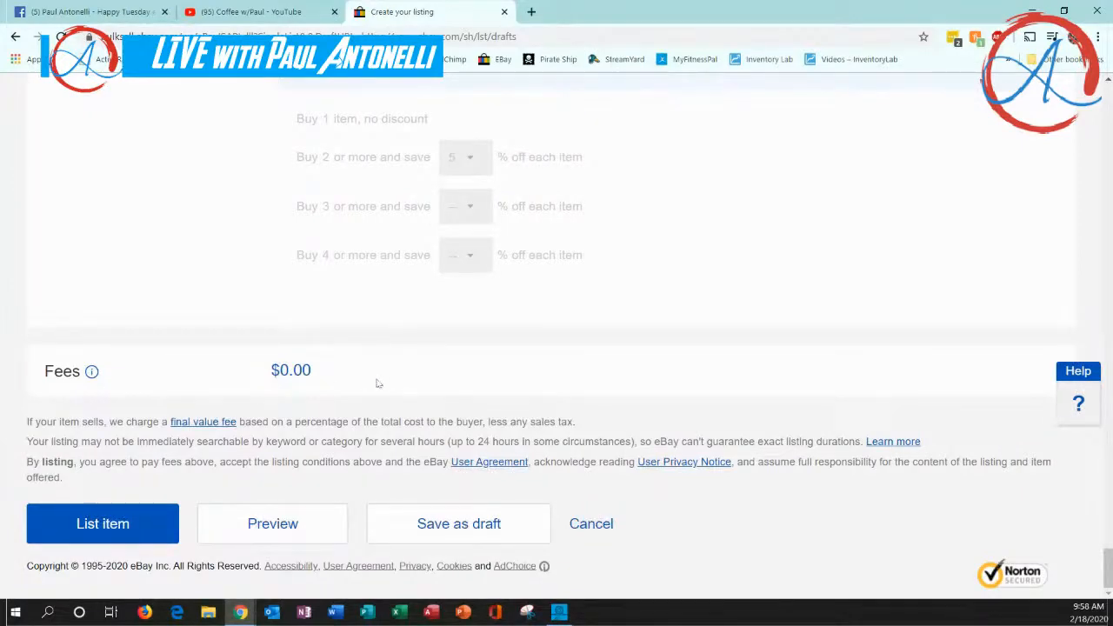
{"action": "scroll", "coordinate": [455, 389], "scroll_direction": "up", "scroll_amount": 15}
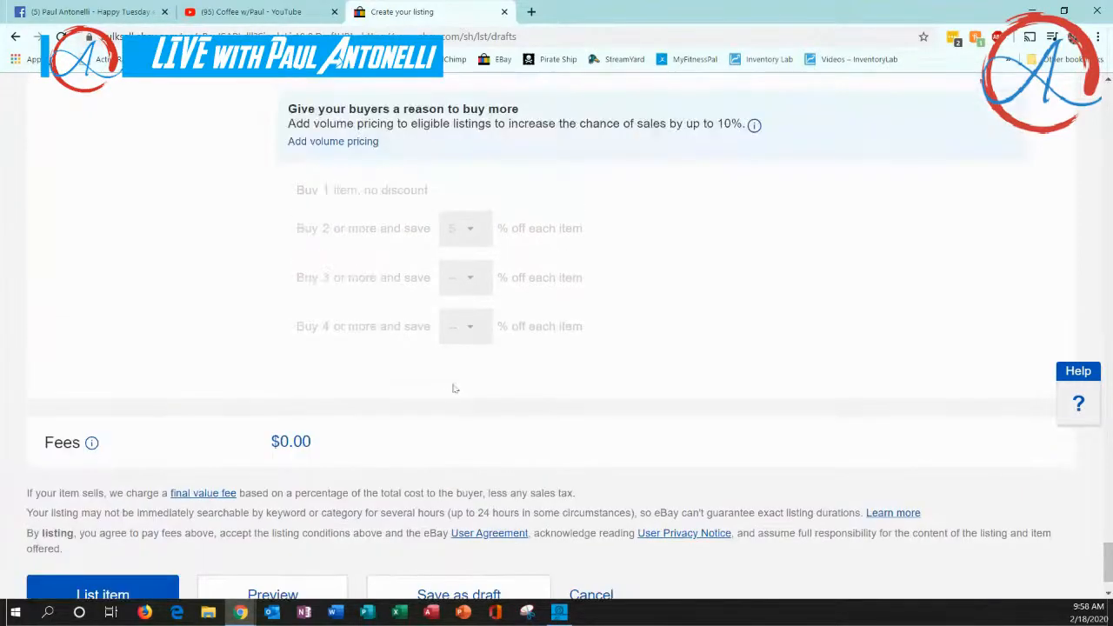
{"action": "scroll", "coordinate": [455, 389], "scroll_direction": "up", "scroll_amount": 20}
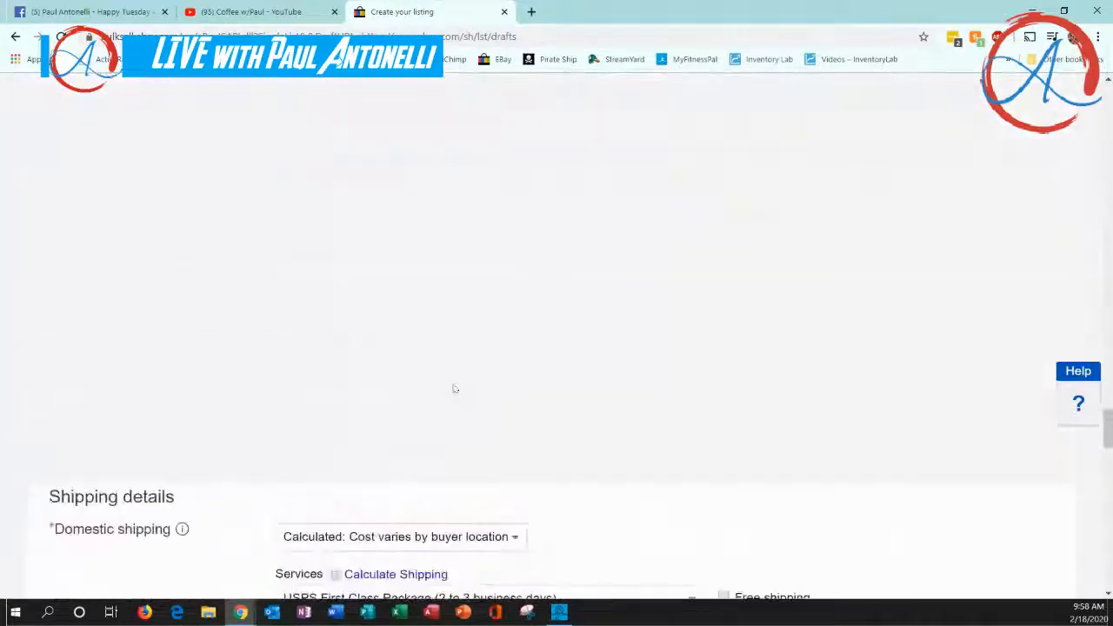
{"action": "scroll", "coordinate": [455, 389], "scroll_direction": "up", "scroll_amount": 20}
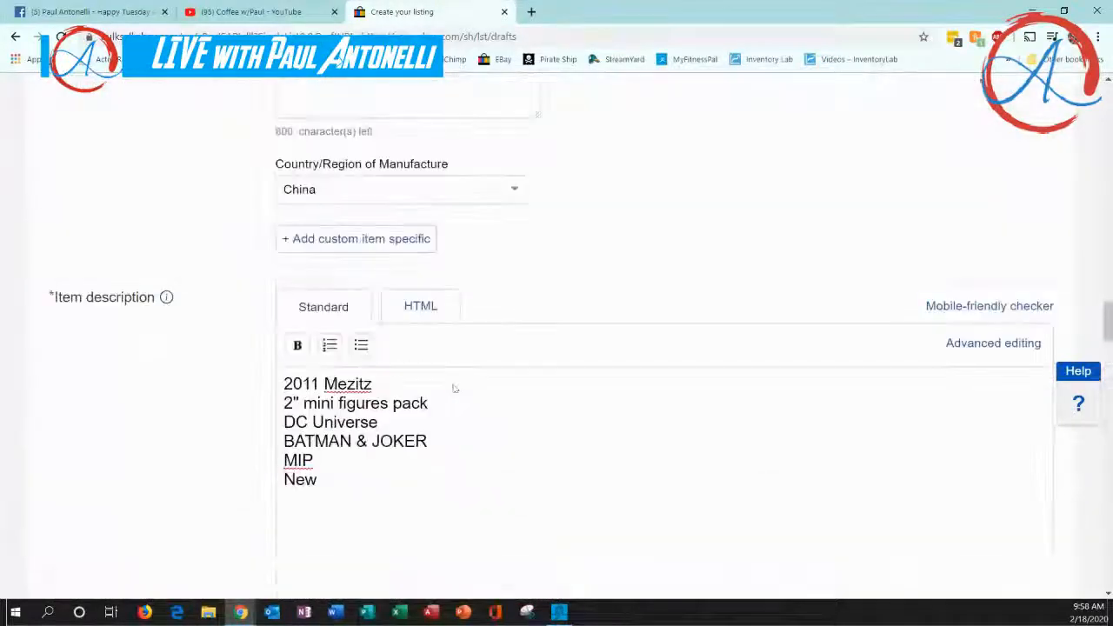
{"action": "scroll", "coordinate": [455, 388], "scroll_direction": "up", "scroll_amount": 20}
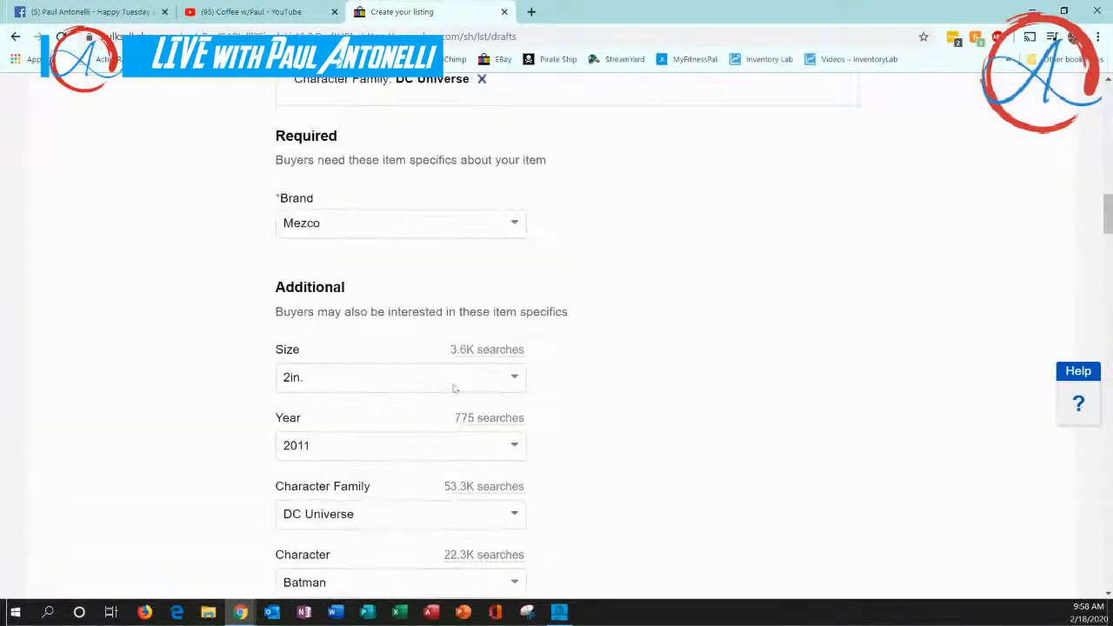
{"action": "scroll", "coordinate": [455, 388], "scroll_direction": "down", "scroll_amount": 3}
{"action": "scroll", "coordinate": [454, 389], "scroll_direction": "up", "scroll_amount": 8}
{"action": "scroll", "coordinate": [455, 389], "scroll_direction": "down", "scroll_amount": 20}
{"action": "scroll", "coordinate": [455, 389], "scroll_direction": "down", "scroll_amount": 20}
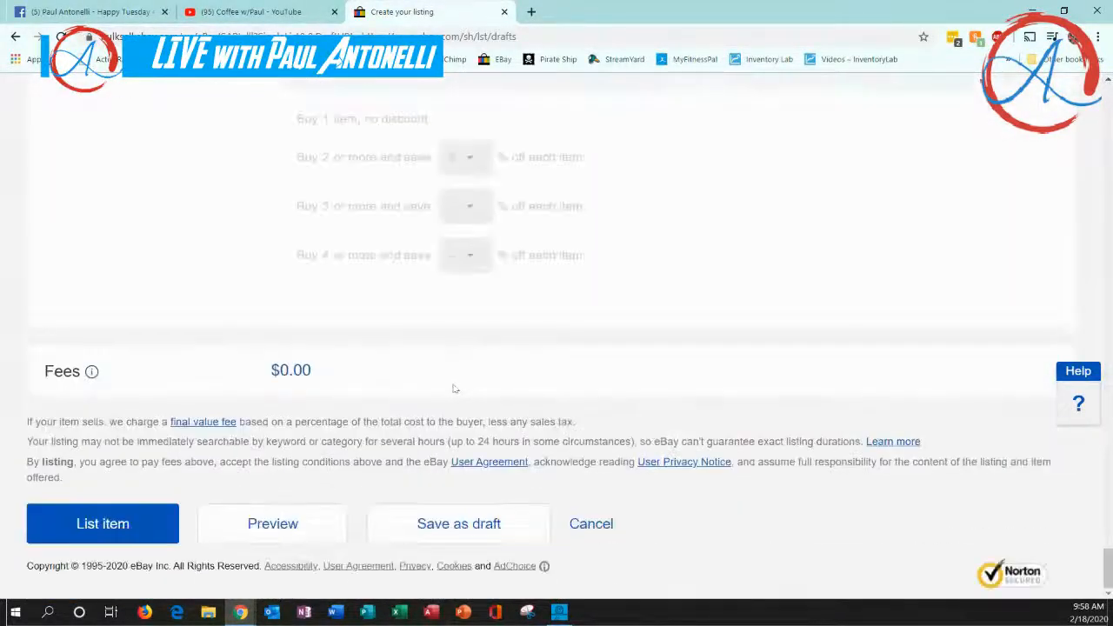
Try to publish the listing, and save it as a draft instead
{"action": "left_click", "coordinate": [99, 529]}
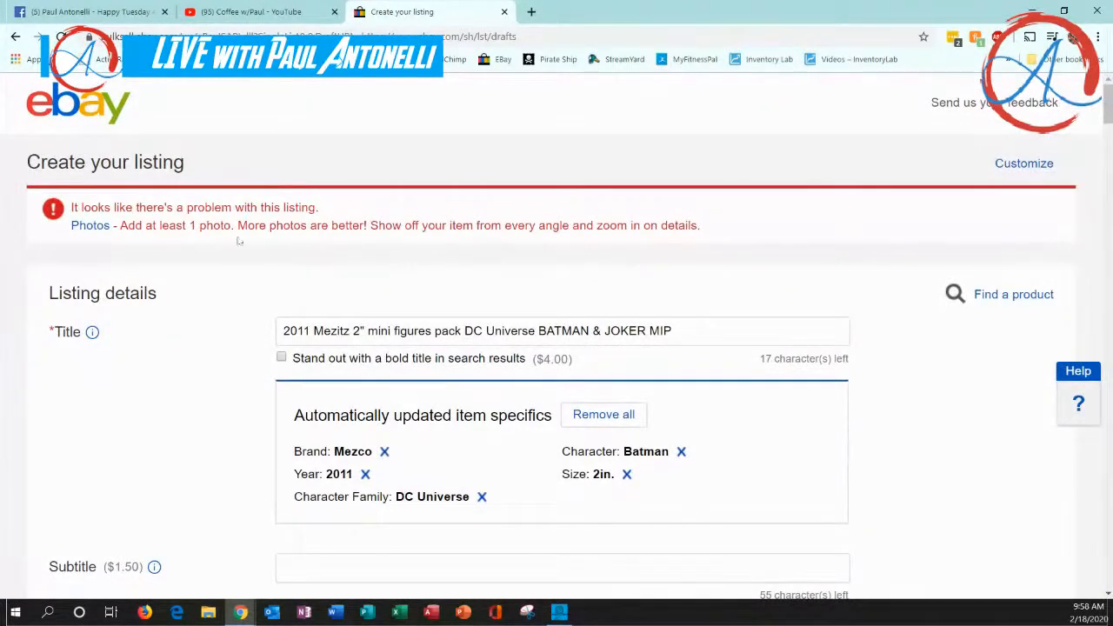
{"action": "scroll", "coordinate": [218, 366], "scroll_direction": "down", "scroll_amount": 20}
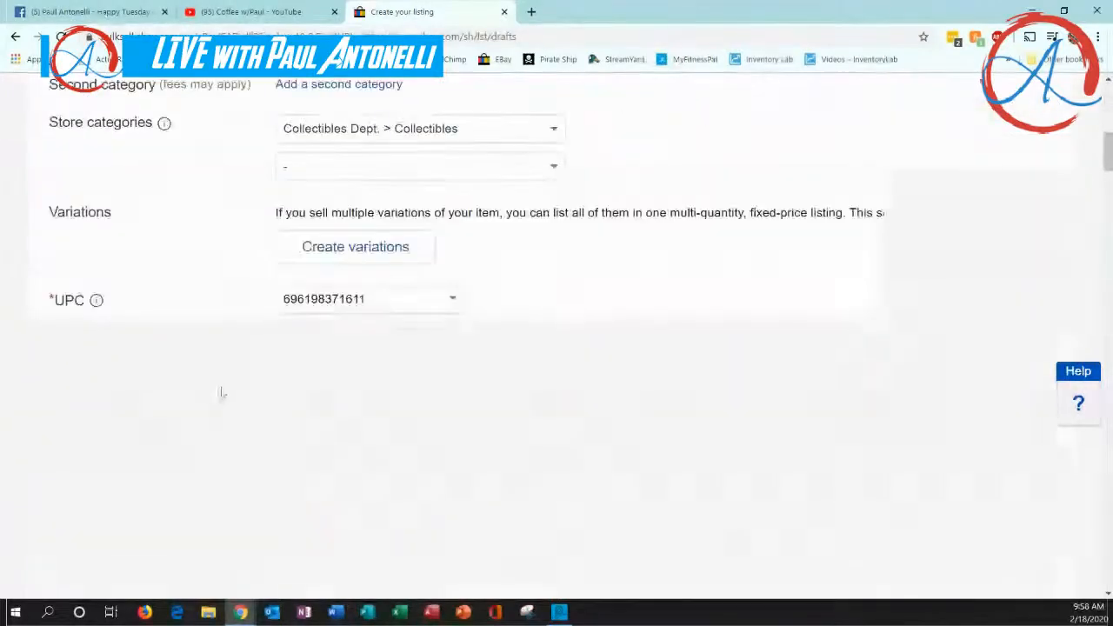
{"action": "scroll", "coordinate": [245, 395], "scroll_direction": "down", "scroll_amount": 15}
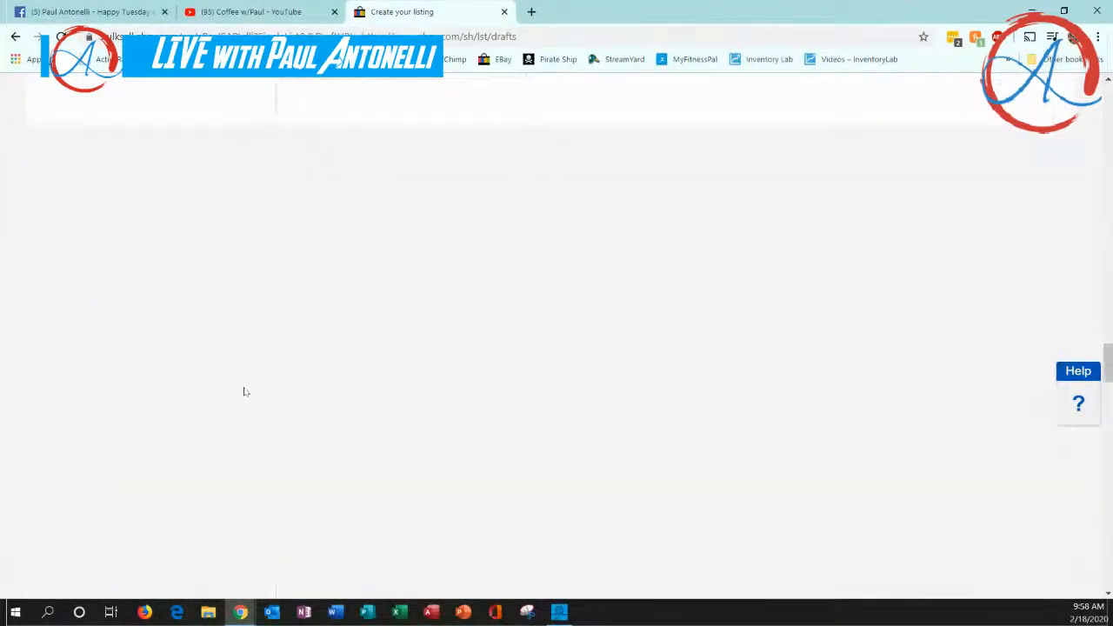
{"action": "scroll", "coordinate": [248, 396], "scroll_direction": "down", "scroll_amount": 15}
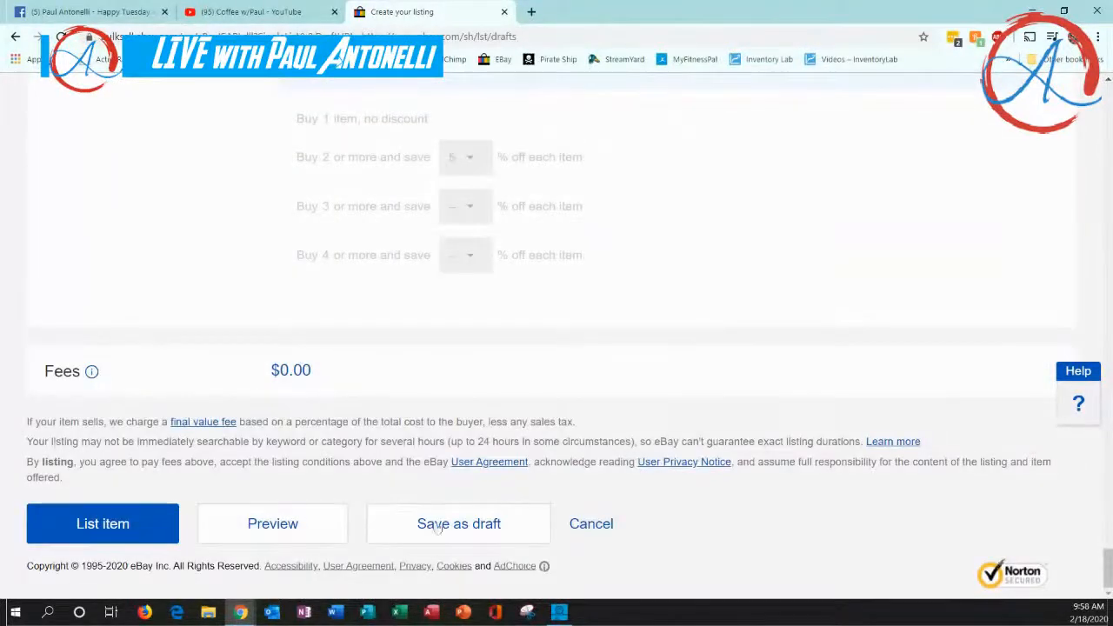
{"action": "left_click", "coordinate": [443, 533]}
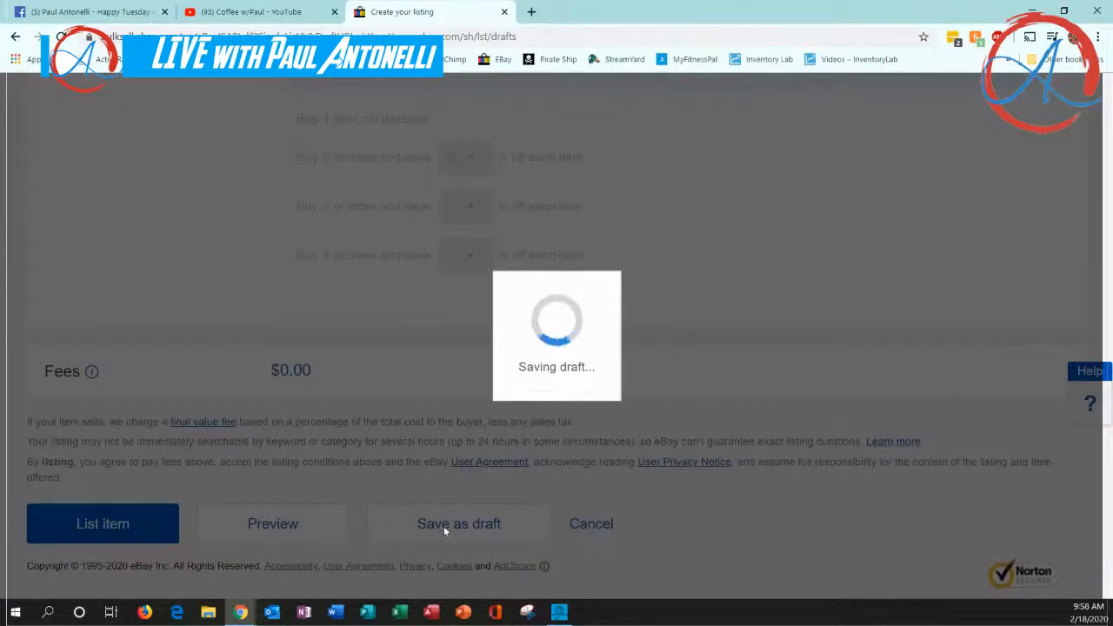
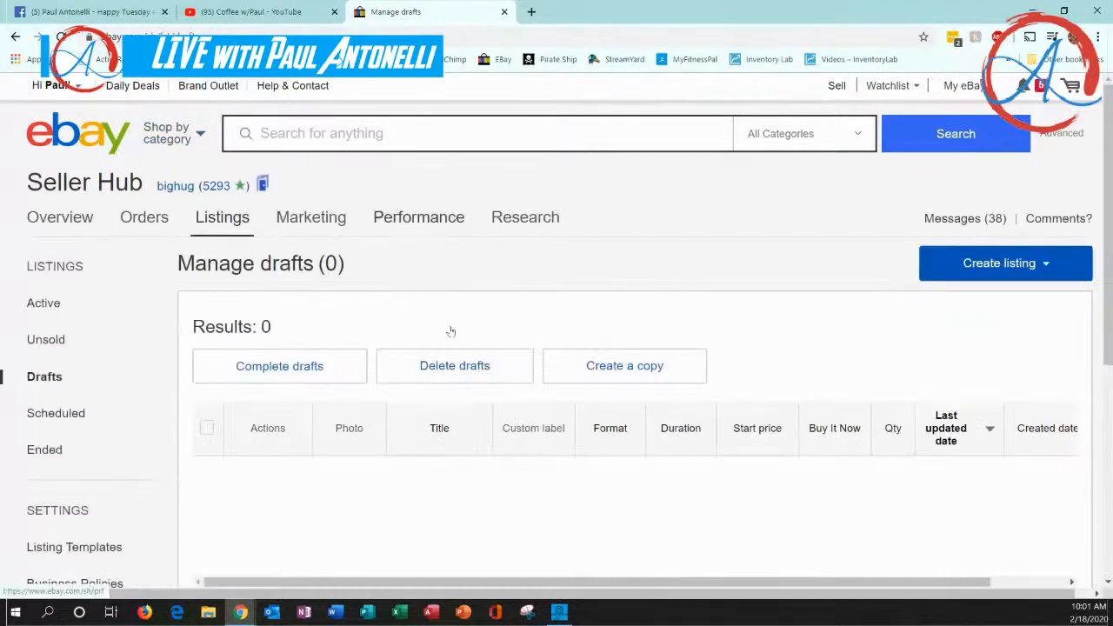
Open the active listings and sort them by start date with the newest first
{"action": "mouse_move", "coordinate": [224, 227]}
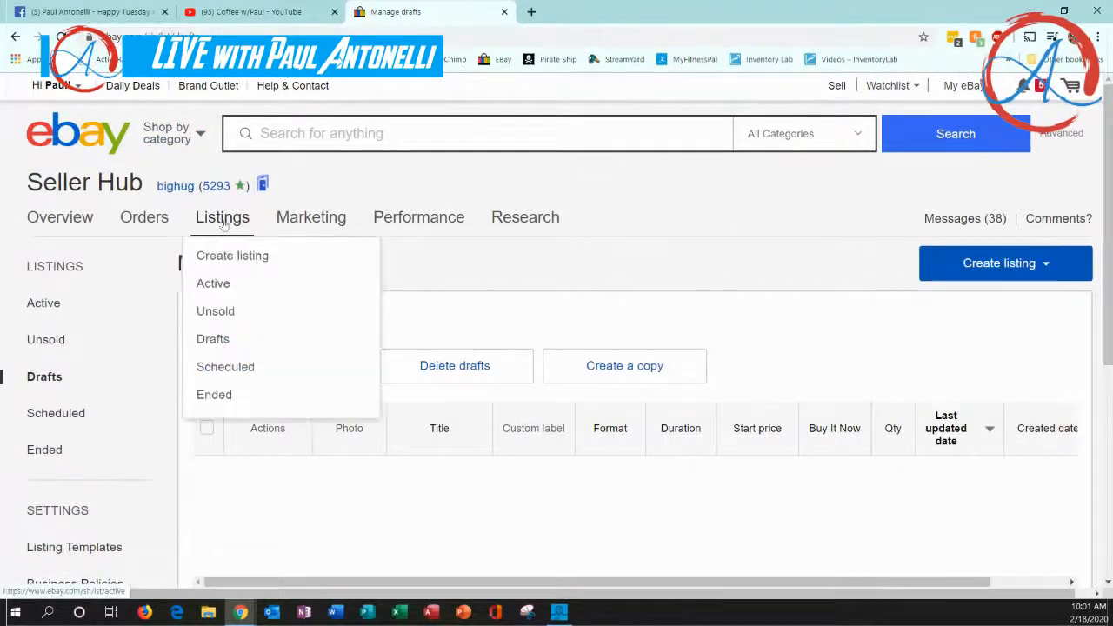
{"action": "left_click", "coordinate": [221, 286]}
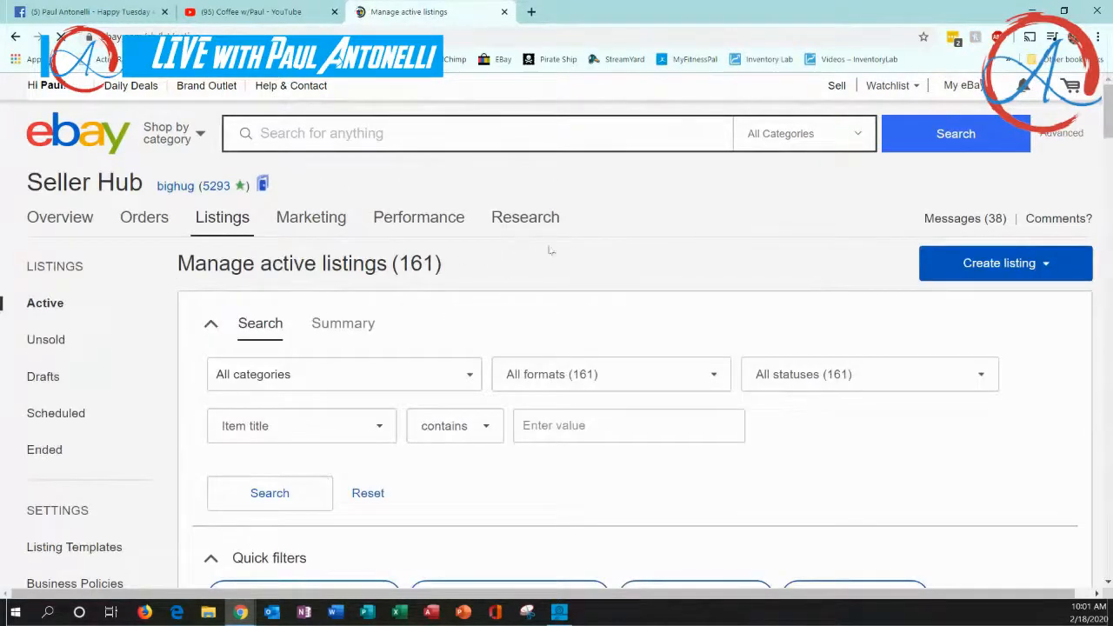
{"action": "scroll", "coordinate": [603, 281], "scroll_direction": "down", "scroll_amount": 4}
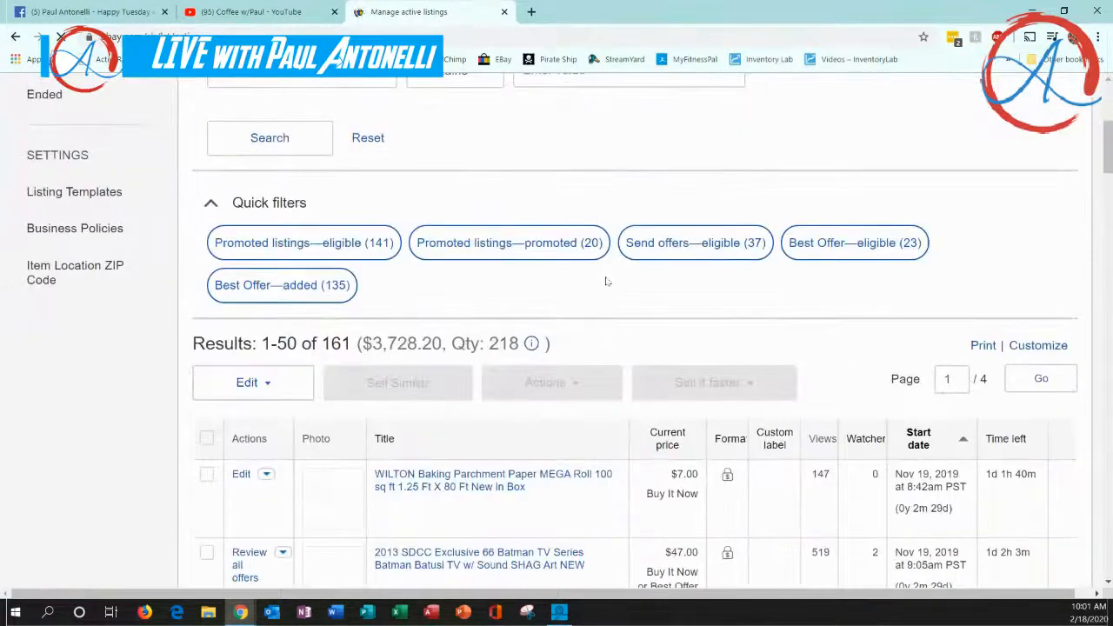
{"action": "left_click", "coordinate": [912, 445]}
{"action": "scroll", "coordinate": [909, 442], "scroll_direction": "down", "scroll_amount": 1}
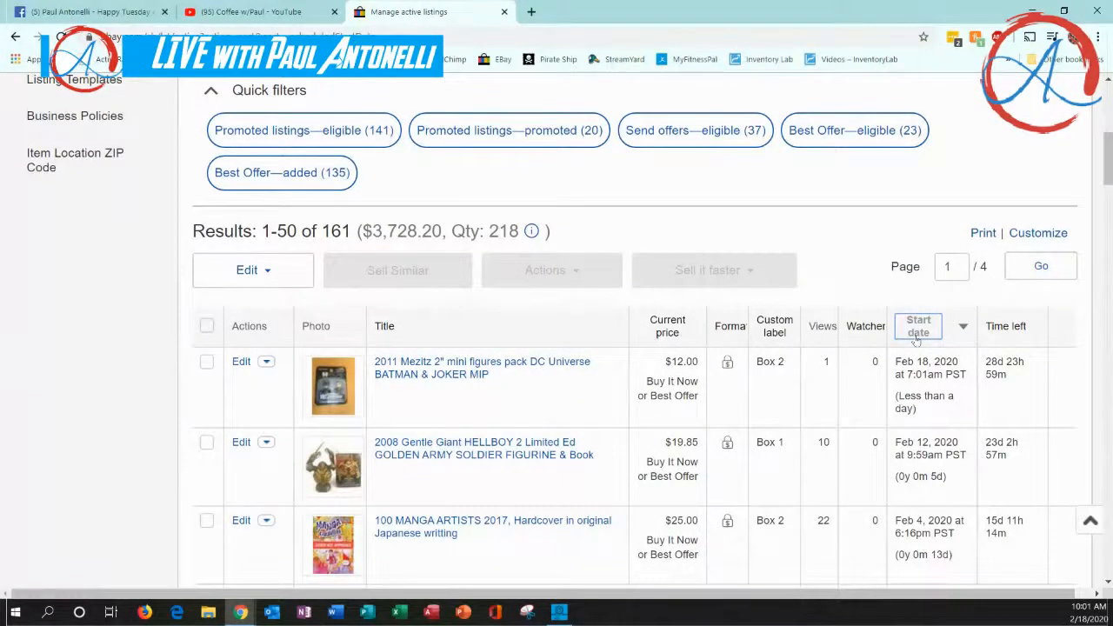
Open the published Batman & Joker mini figures listing and examine its photos, price and shipping information
{"action": "left_click", "coordinate": [452, 376]}
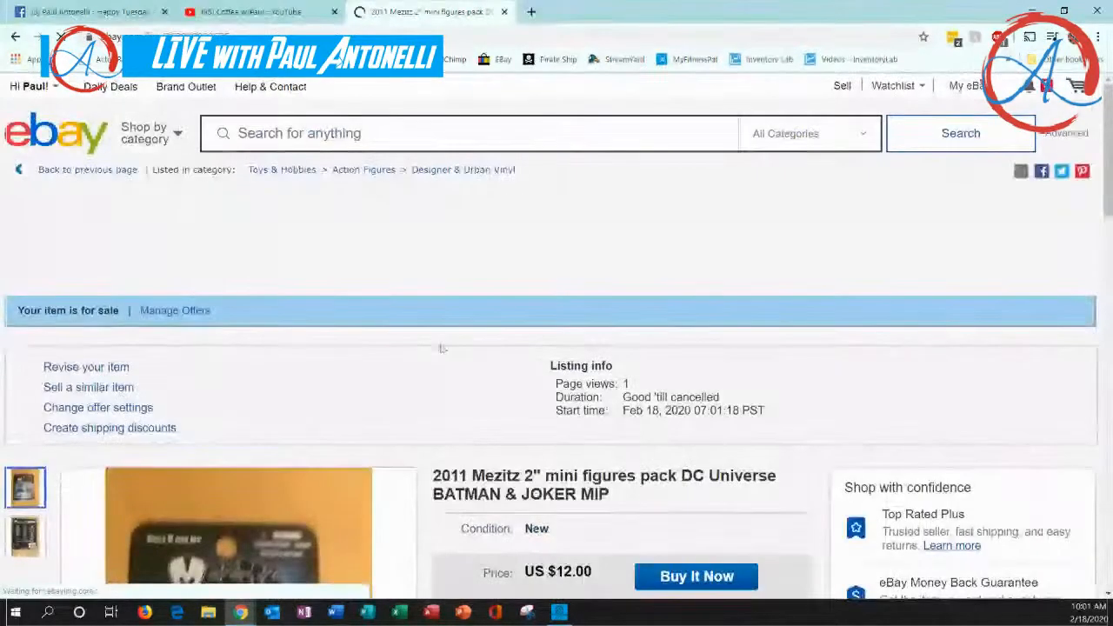
{"action": "scroll", "coordinate": [442, 350], "scroll_direction": "down", "scroll_amount": 3}
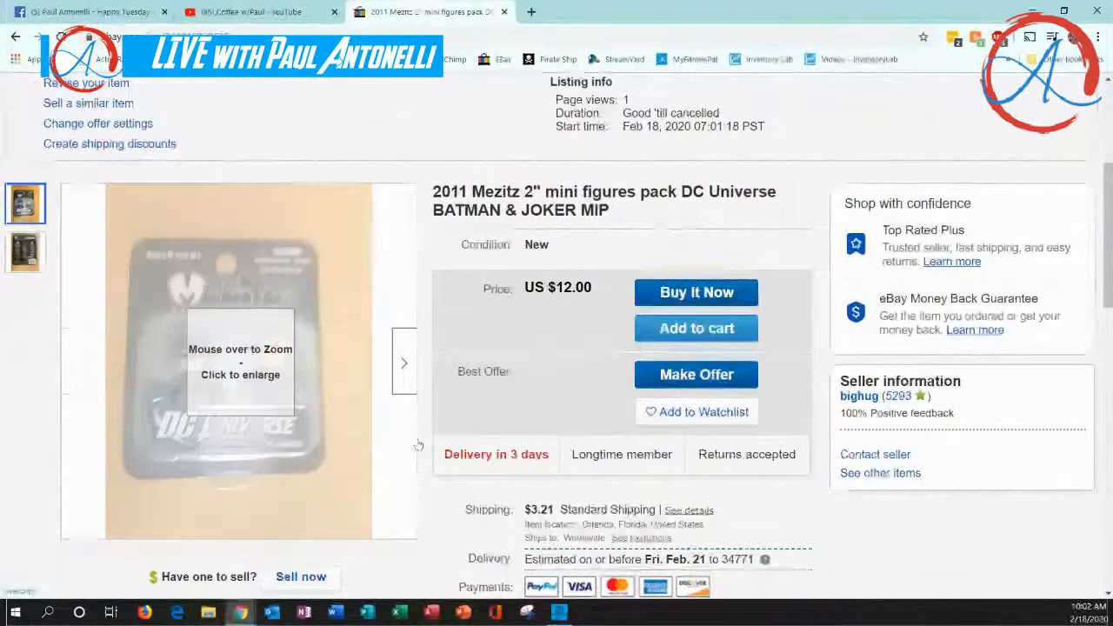
{"action": "mouse_move", "coordinate": [230, 338]}
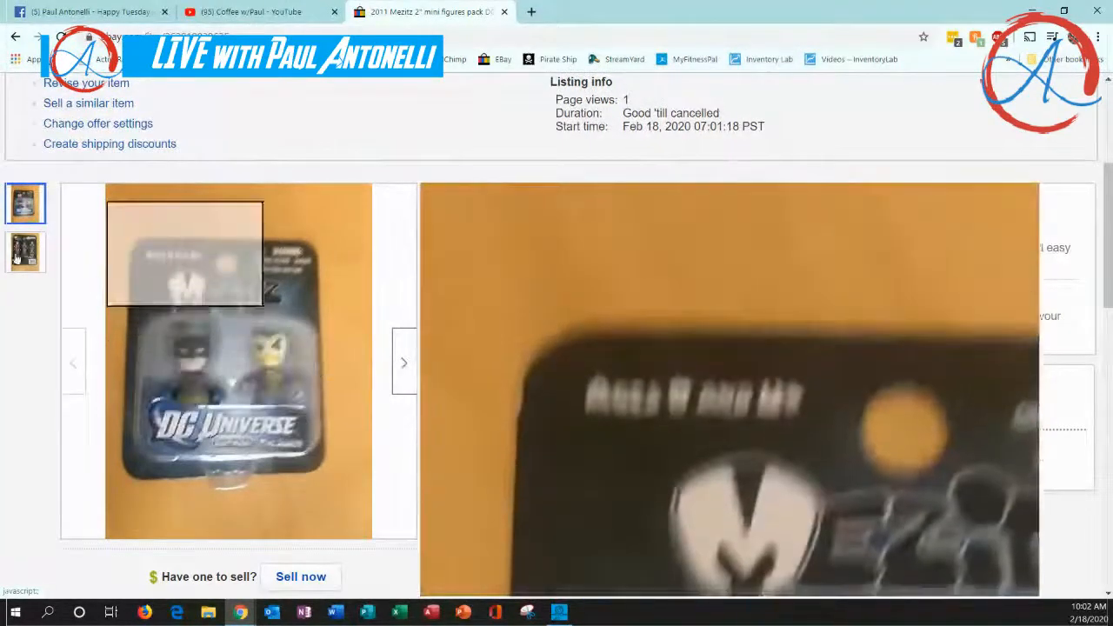
{"action": "left_click", "coordinate": [15, 255]}
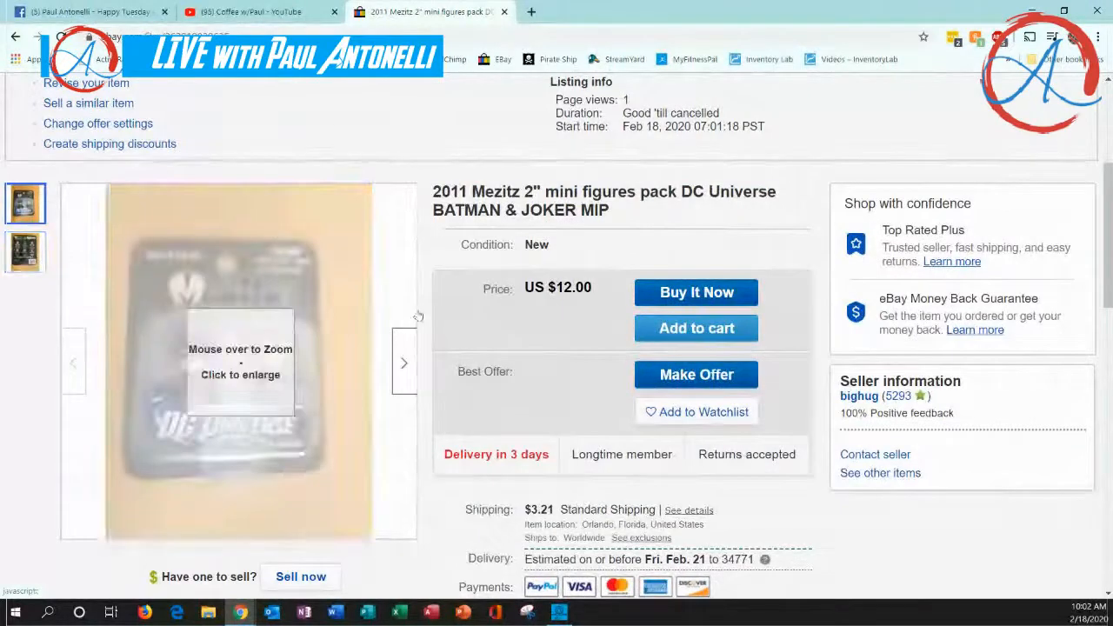
{"action": "scroll", "coordinate": [417, 305], "scroll_direction": "up", "scroll_amount": 3}
{"action": "scroll", "coordinate": [422, 305], "scroll_direction": "down", "scroll_amount": 3}
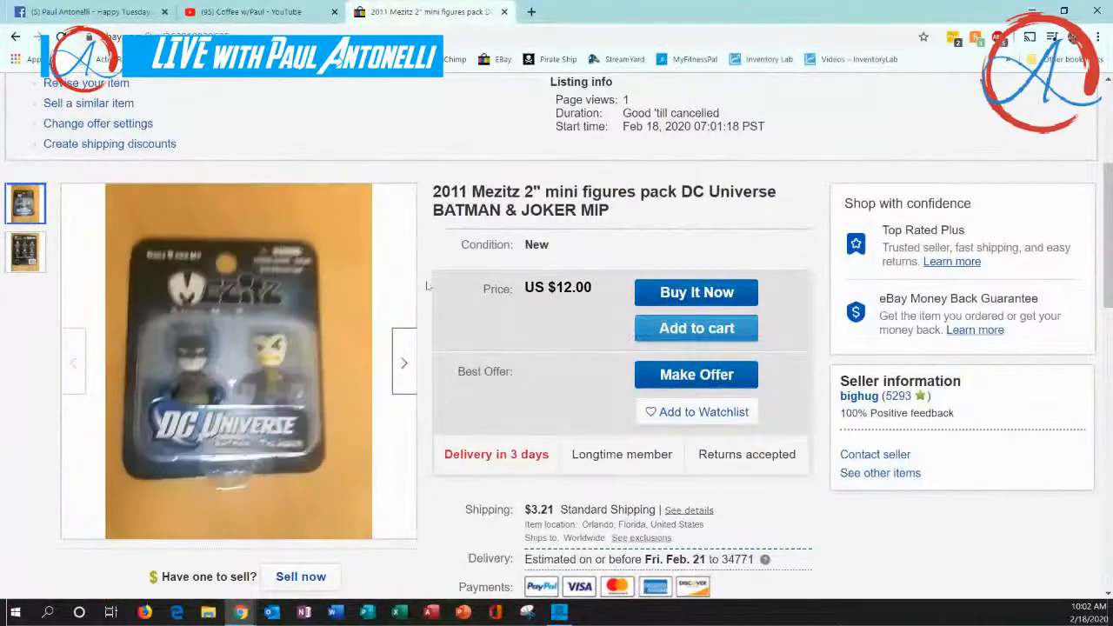
{"action": "scroll", "coordinate": [427, 300], "scroll_direction": "up", "scroll_amount": 2}
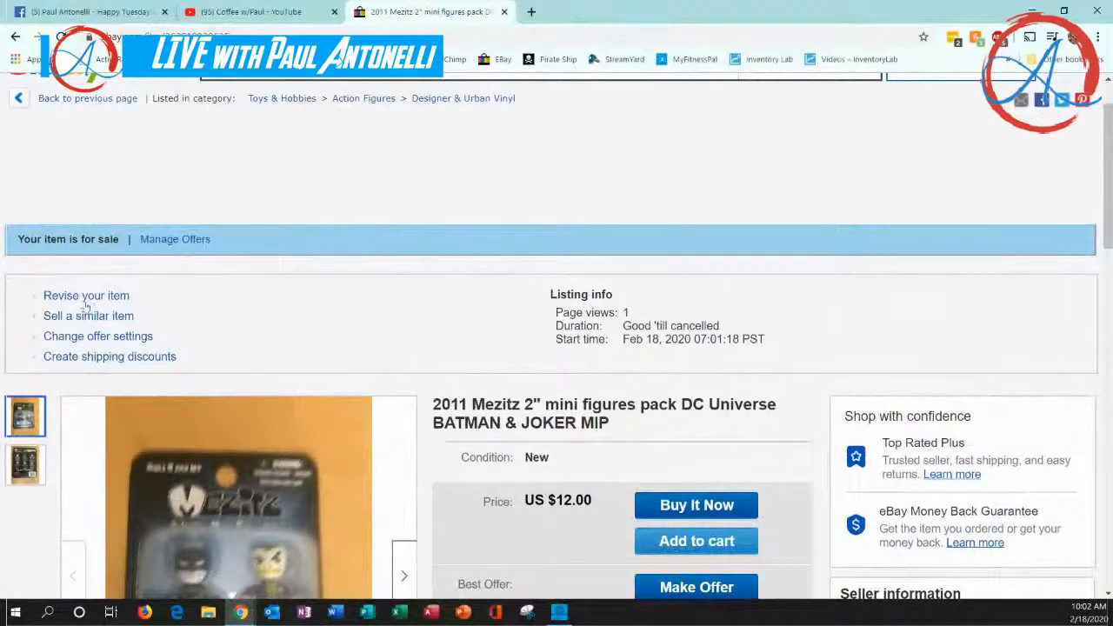
Open the Batman & Joker listing for revision and review its item specifics, description, payment and shipping details
{"action": "left_click", "coordinate": [87, 297]}
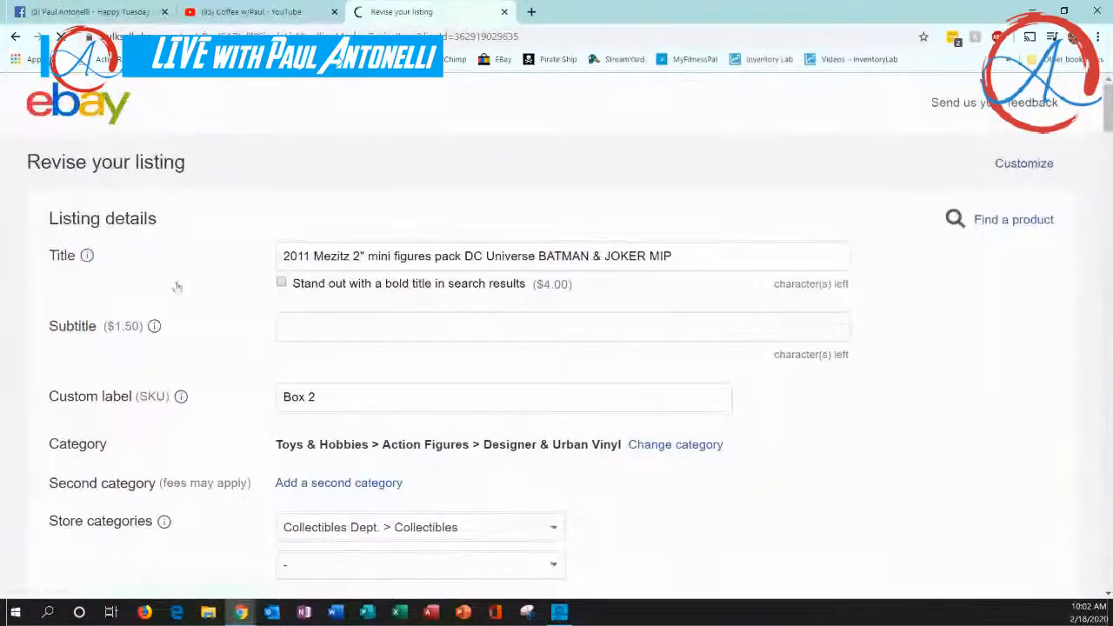
{"action": "scroll", "coordinate": [221, 323], "scroll_direction": "down", "scroll_amount": 15}
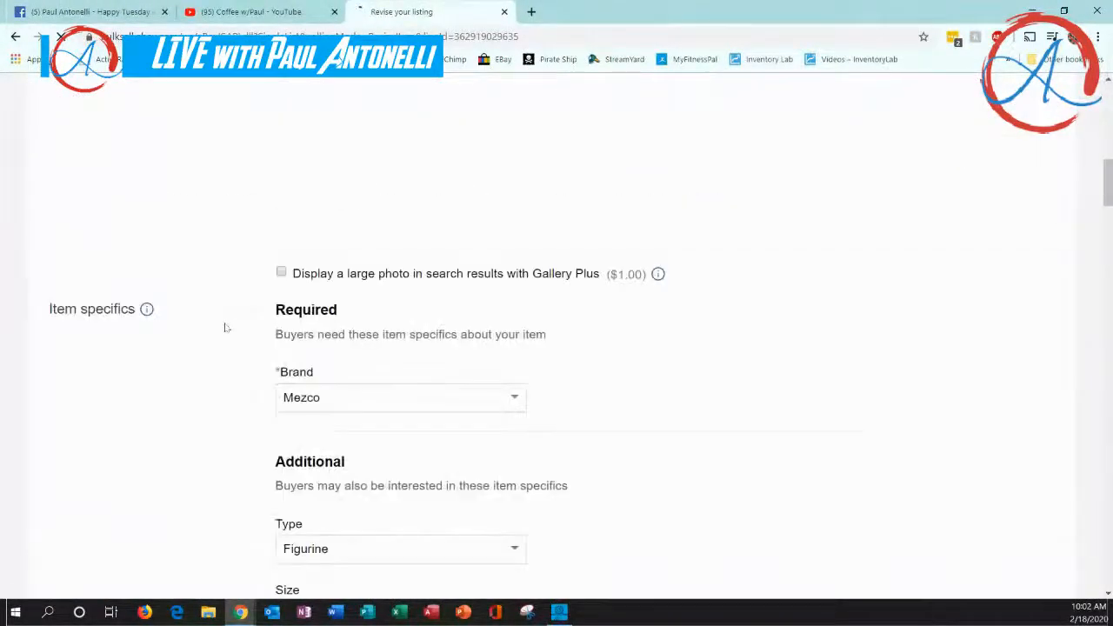
{"action": "scroll", "coordinate": [225, 327], "scroll_direction": "down", "scroll_amount": 15}
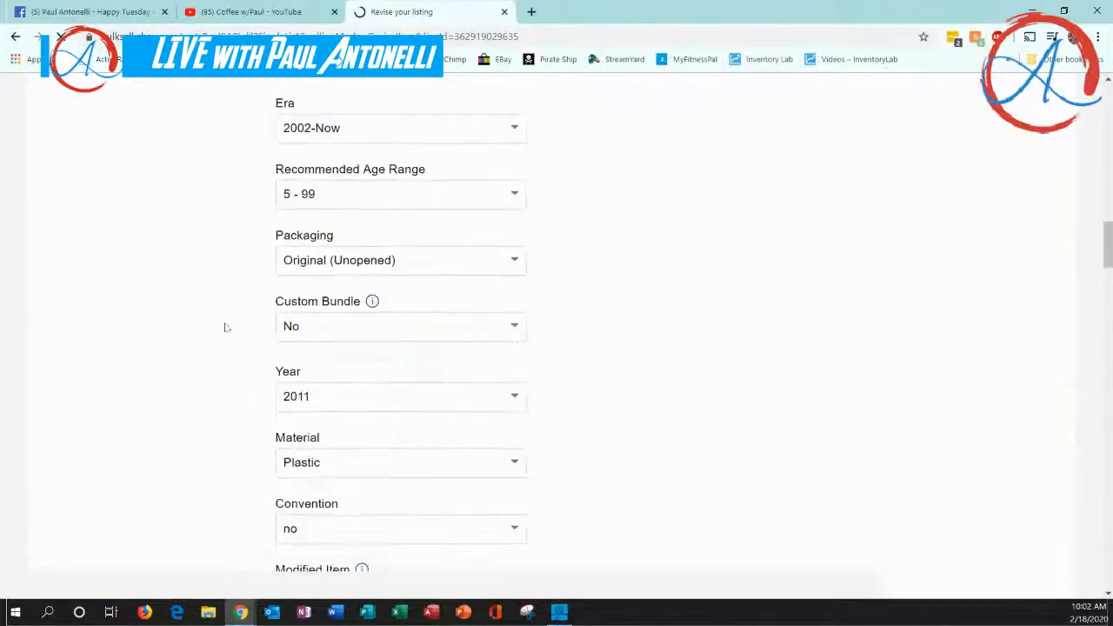
{"action": "scroll", "coordinate": [224, 327], "scroll_direction": "down", "scroll_amount": 8}
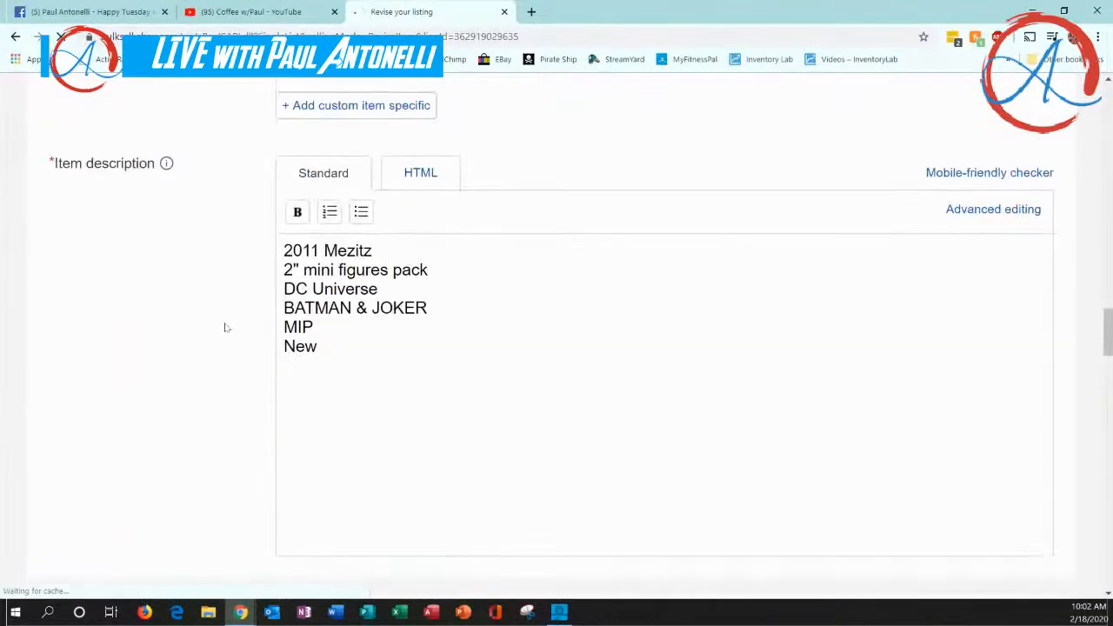
{"action": "scroll", "coordinate": [224, 327], "scroll_direction": "down", "scroll_amount": 15}
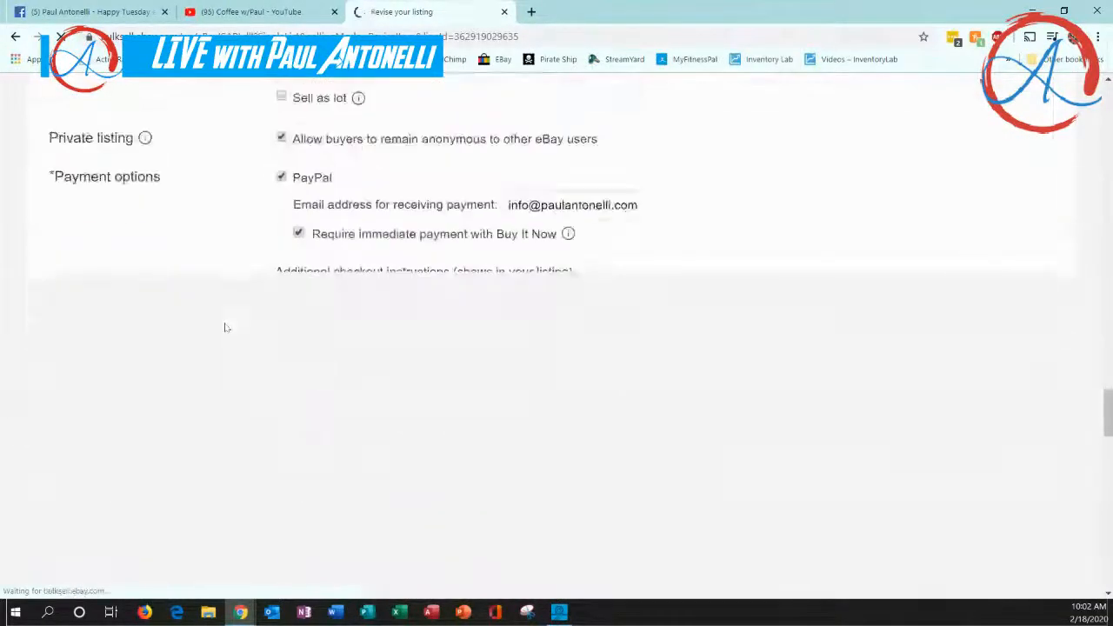
{"action": "scroll", "coordinate": [224, 327], "scroll_direction": "down", "scroll_amount": 4}
{"action": "scroll", "coordinate": [225, 327], "scroll_direction": "up", "scroll_amount": 8}
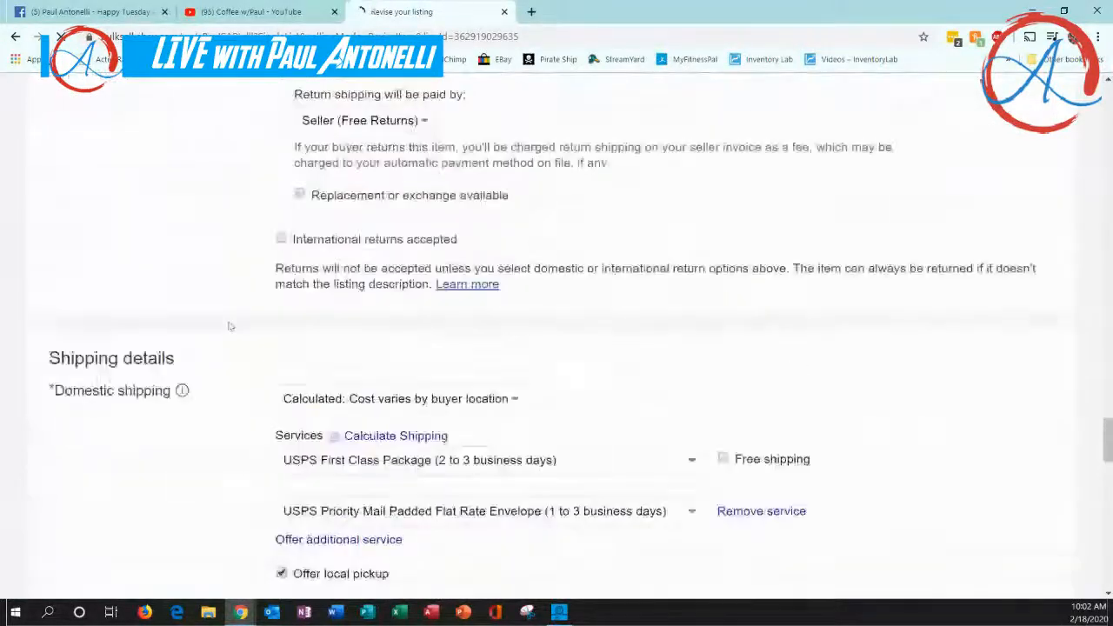
{"action": "scroll", "coordinate": [230, 326], "scroll_direction": "up", "scroll_amount": 15}
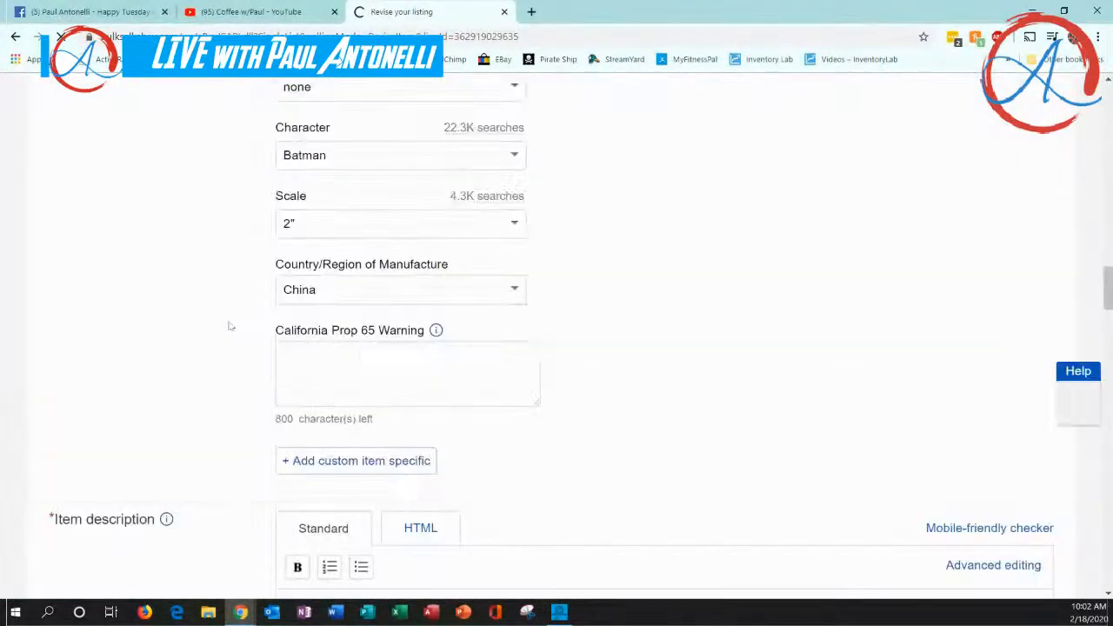
{"action": "scroll", "coordinate": [231, 326], "scroll_direction": "up", "scroll_amount": 10}
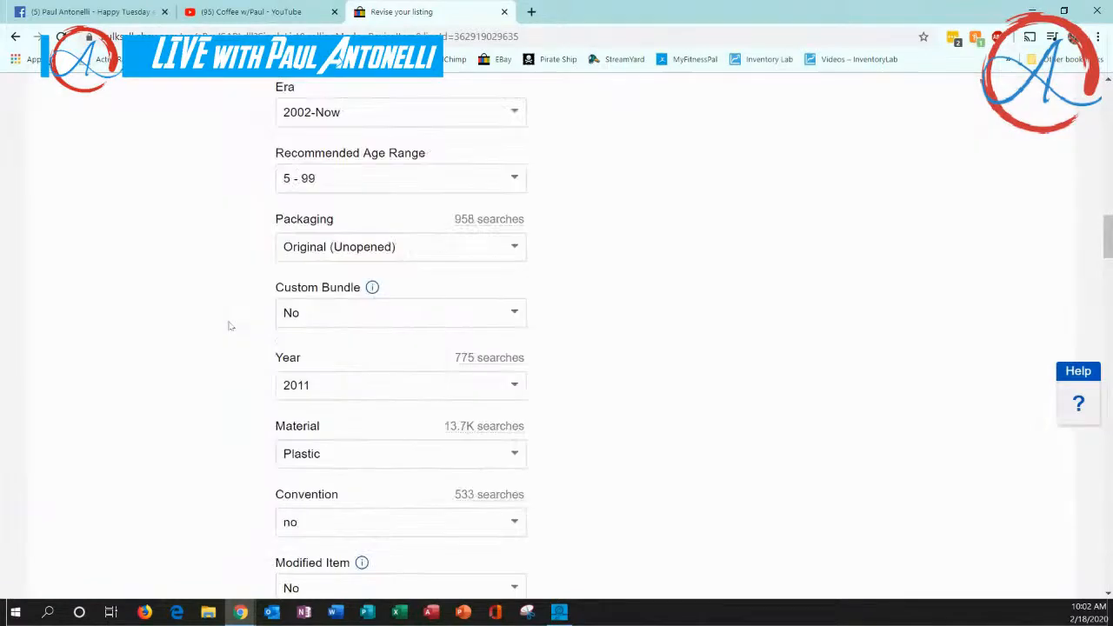
{"action": "scroll", "coordinate": [231, 326], "scroll_direction": "up", "scroll_amount": 10}
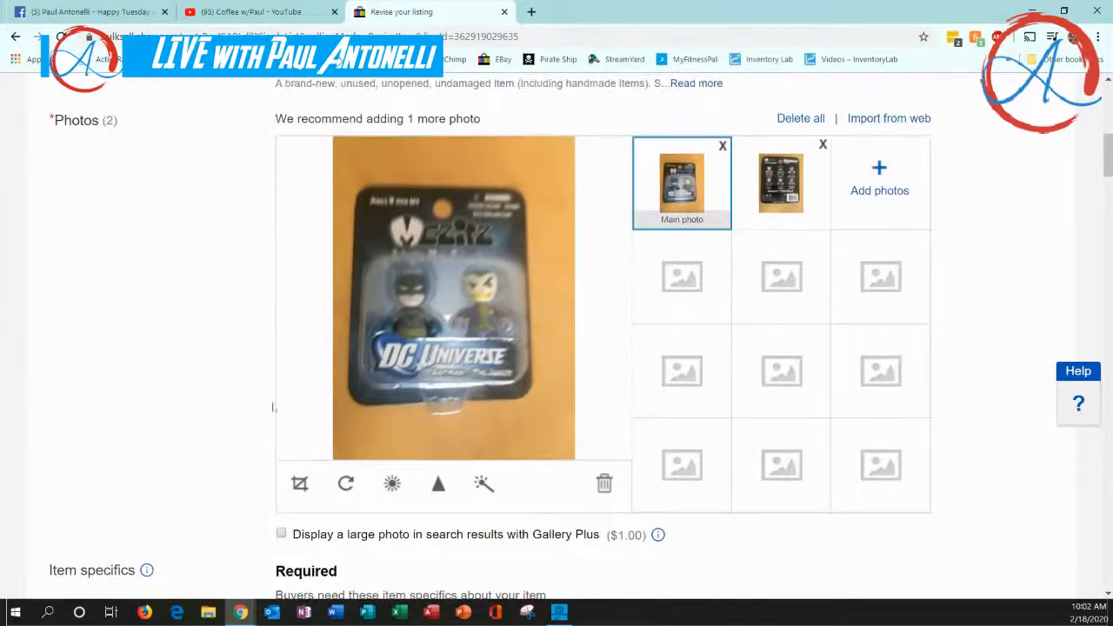
Crop the main photo closely around the front of the figure package and save the crop
{"action": "left_click", "coordinate": [300, 484]}
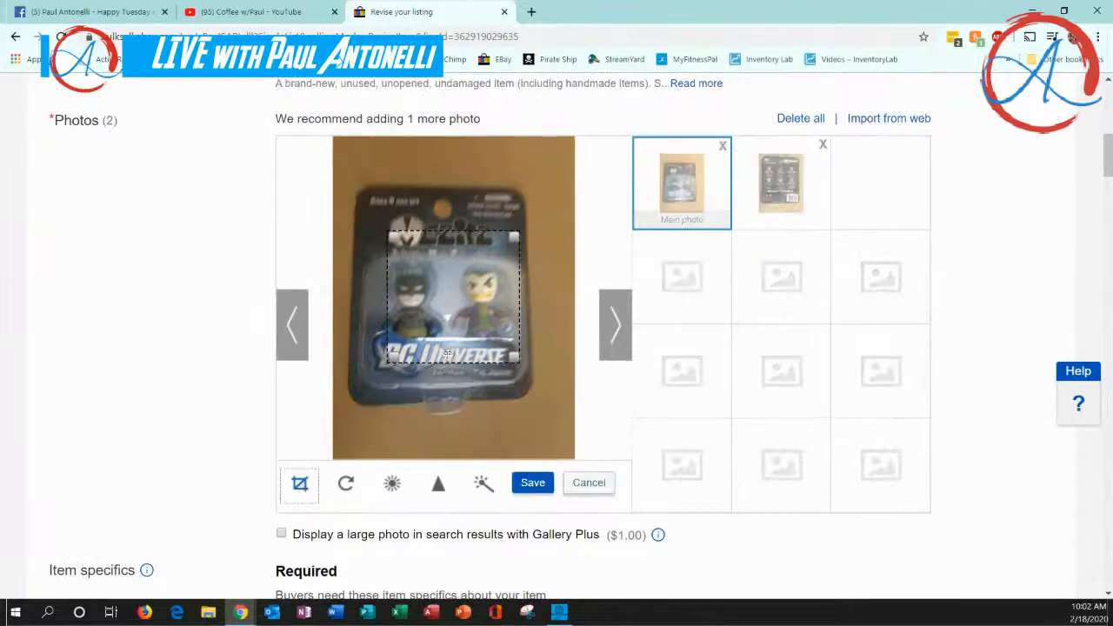
{"action": "left_click_drag", "start_coordinate": [466, 336], "coordinate": [418, 397]}
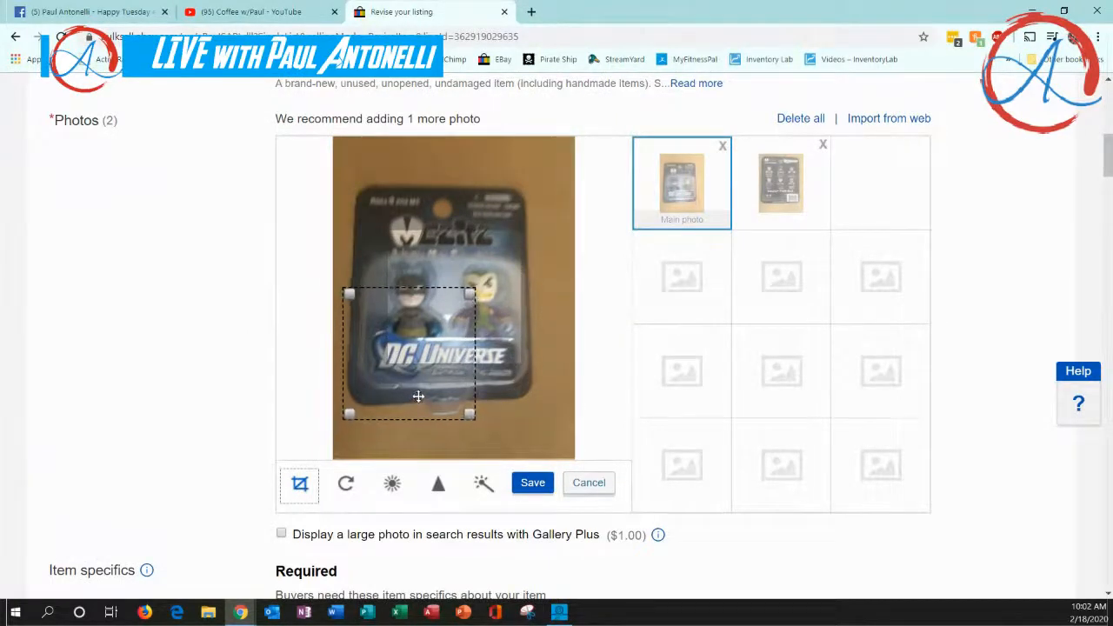
{"action": "left_click_drag", "start_coordinate": [470, 300], "coordinate": [532, 191]}
{"action": "left_click", "coordinate": [535, 492]}
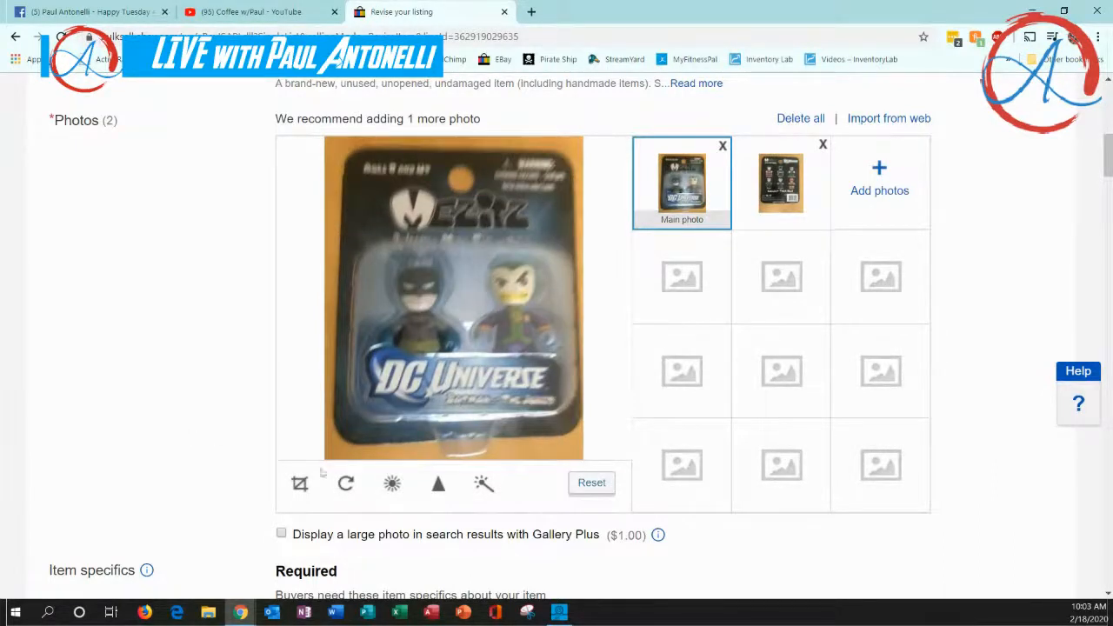
Raise the main photo's brightness to 9 and save the adjustment
{"action": "left_click", "coordinate": [392, 485]}
{"action": "mouse_move", "coordinate": [455, 422]}
{"action": "left_mouse_down"}
{"action": "mouse_move", "coordinate": [467, 422]}
{"action": "mouse_move", "coordinate": [405, 410]}
{"action": "mouse_move", "coordinate": [467, 423]}
{"action": "left_mouse_up"}
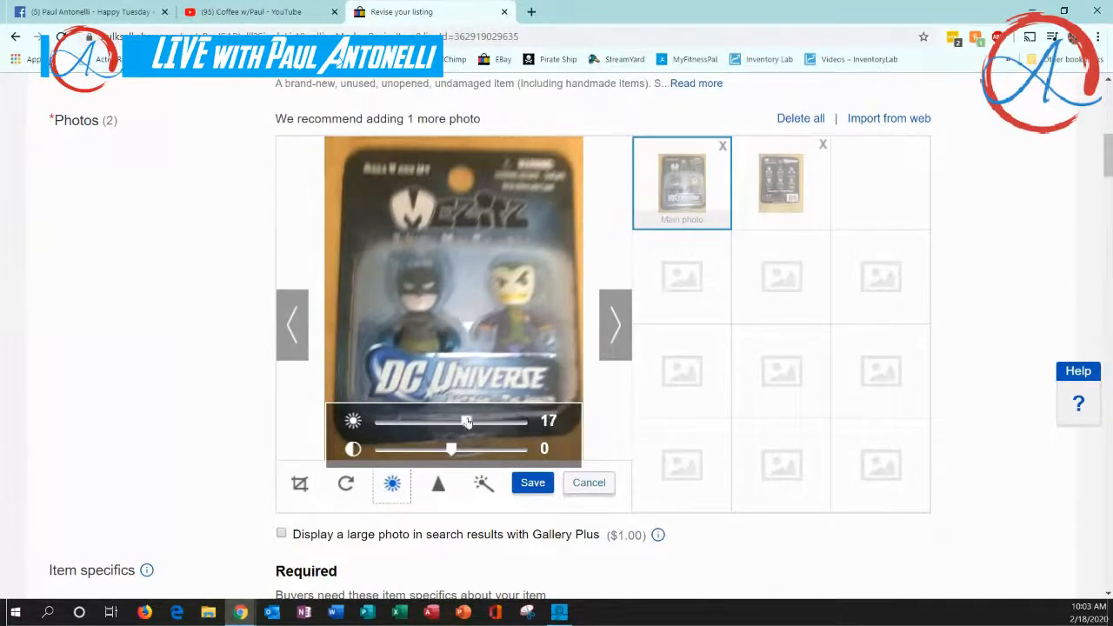
{"action": "left_click", "coordinate": [532, 485]}
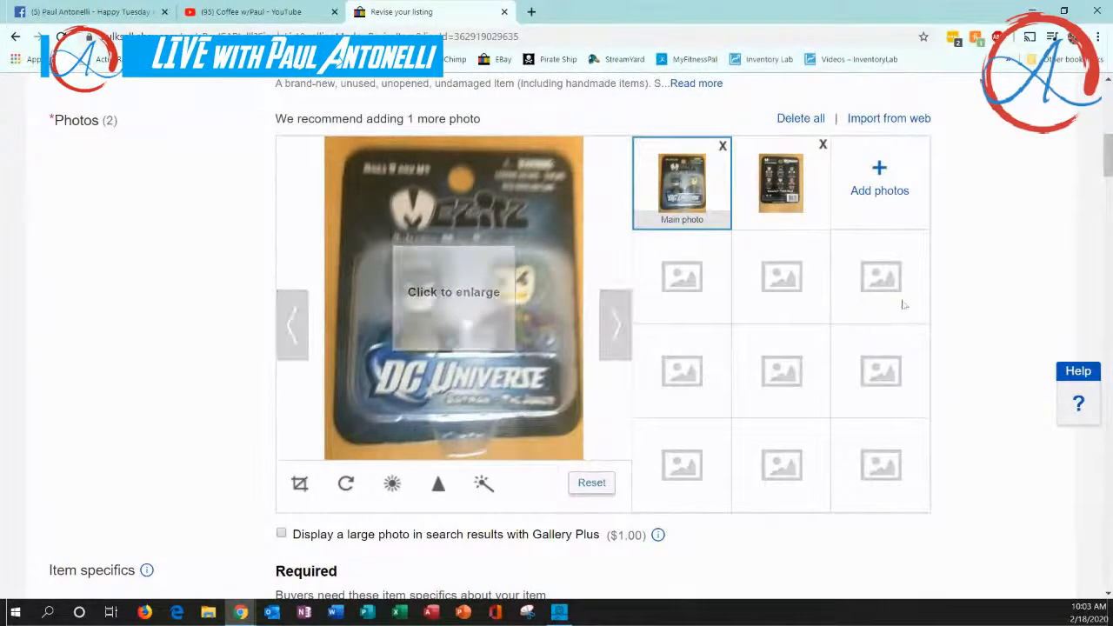
Crop the second photo closely around the back of the package and save the crop
{"action": "left_click", "coordinate": [793, 185]}
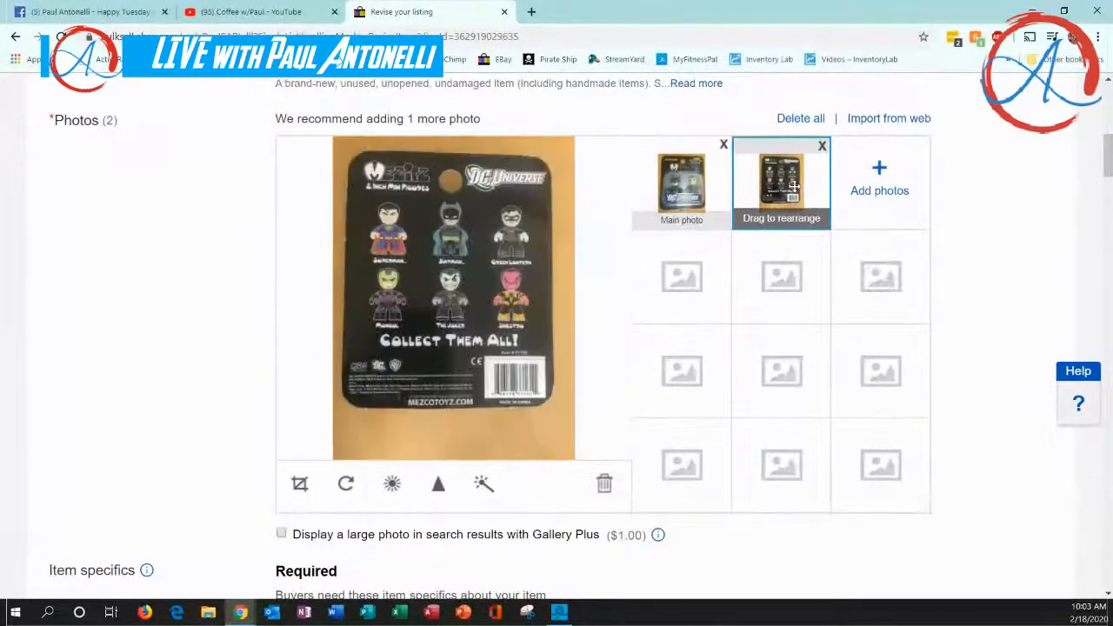
{"action": "left_click", "coordinate": [299, 484]}
{"action": "left_click_drag", "start_coordinate": [347, 173], "coordinate": [490, 331]}
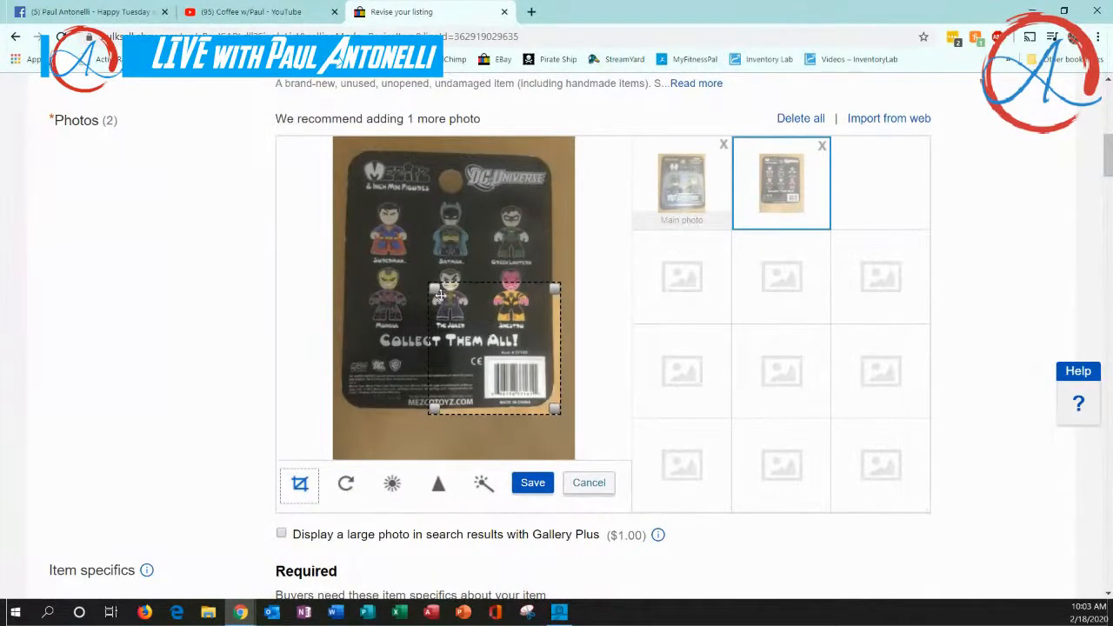
{"action": "left_click_drag", "start_coordinate": [435, 292], "coordinate": [345, 146]}
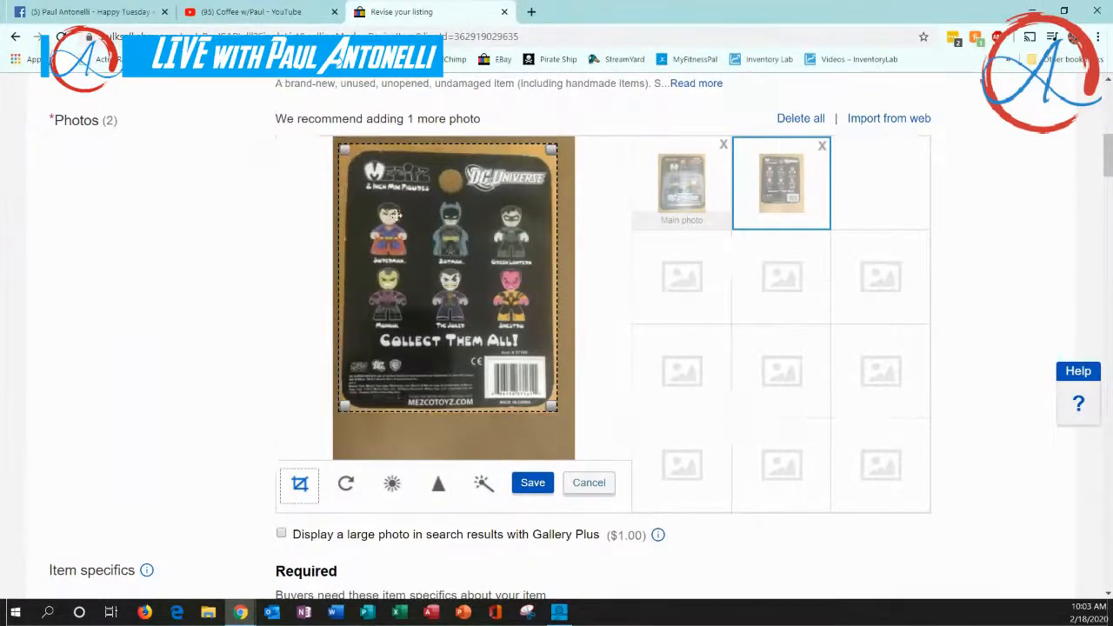
{"action": "left_click", "coordinate": [533, 484]}
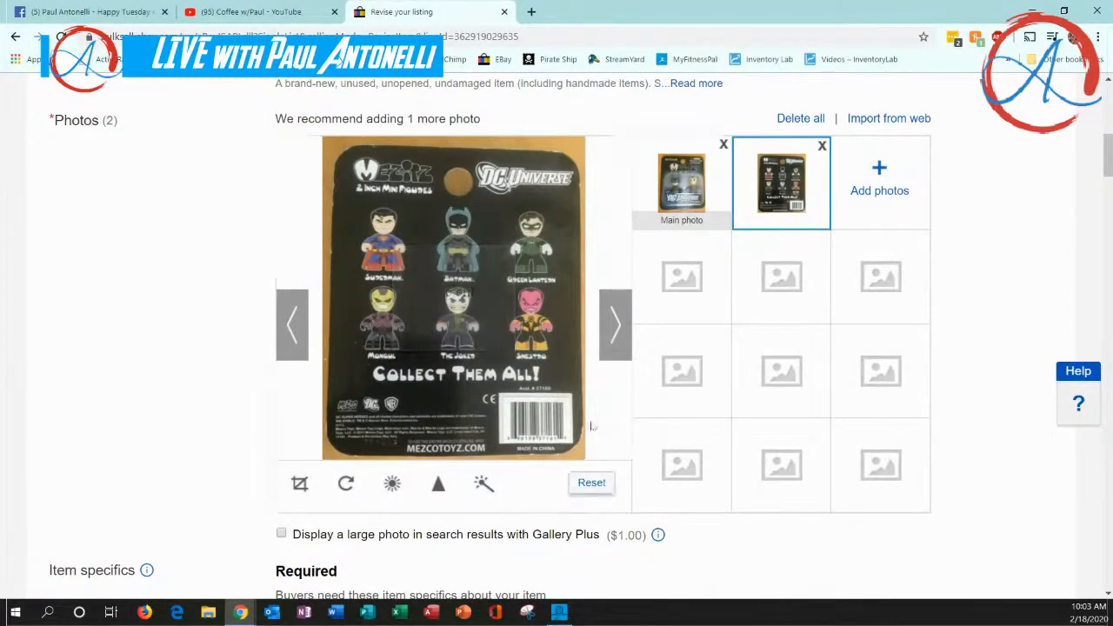
Submit the revised listing, finish revising, and check its updated photo in the active listings
{"action": "scroll", "coordinate": [597, 447], "scroll_direction": "down", "scroll_amount": 20}
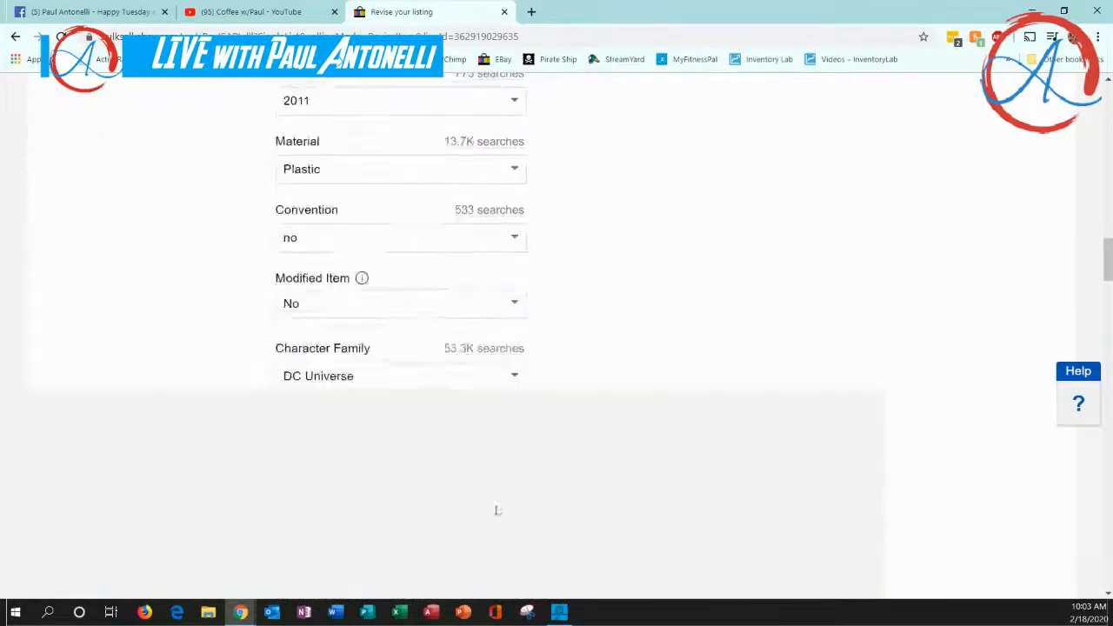
{"action": "scroll", "coordinate": [415, 513], "scroll_direction": "down", "scroll_amount": 20}
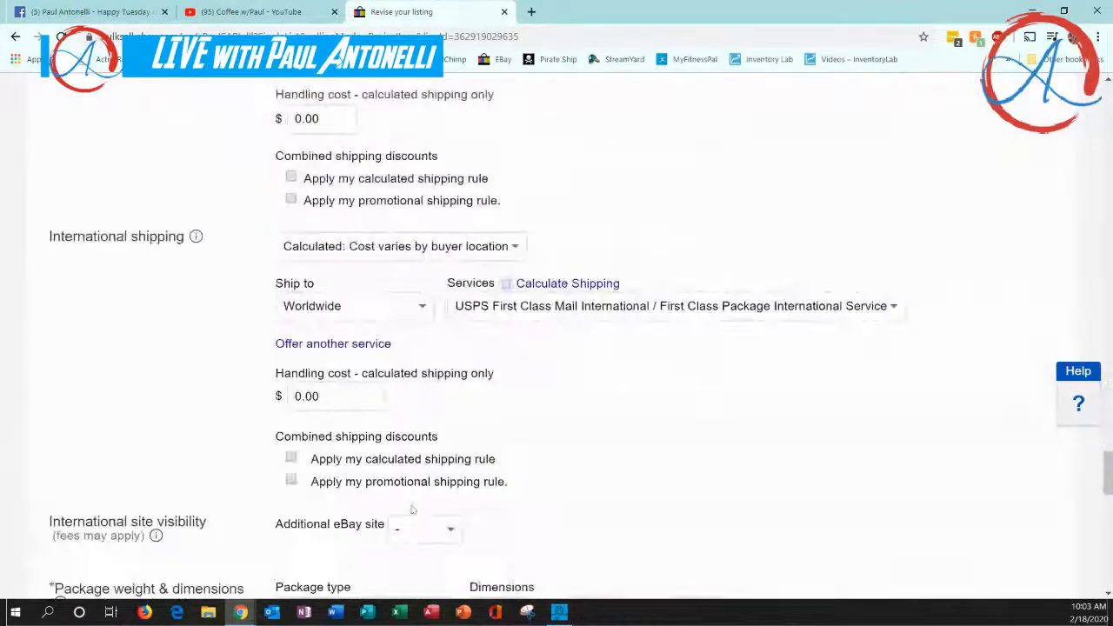
{"action": "scroll", "coordinate": [413, 510], "scroll_direction": "down", "scroll_amount": 2}
{"action": "left_click", "coordinate": [145, 526]}
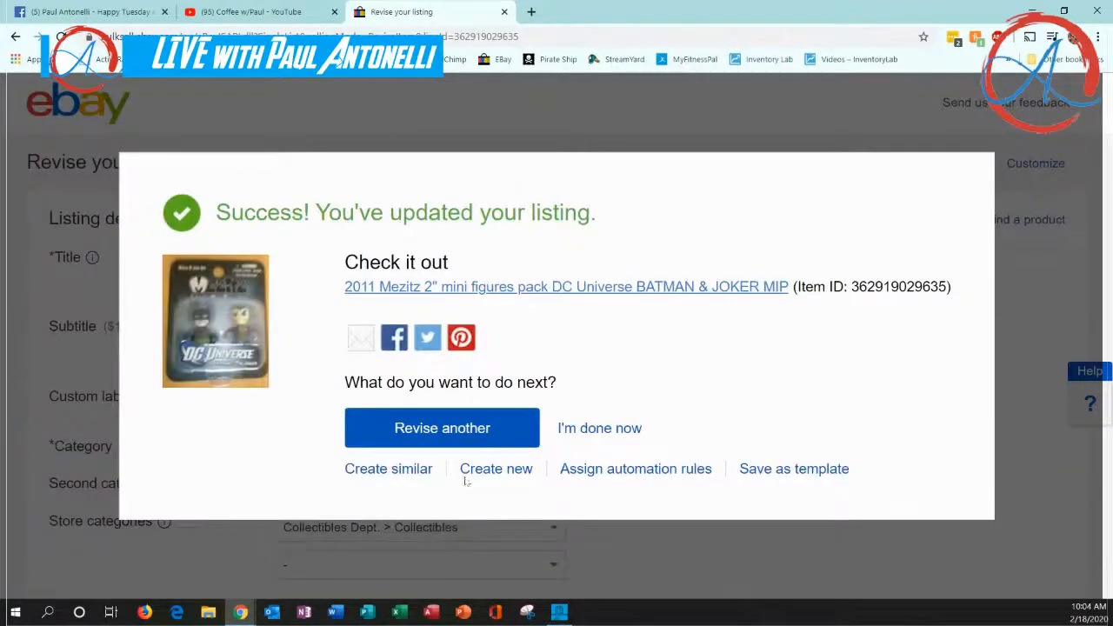
{"action": "left_click", "coordinate": [593, 431]}
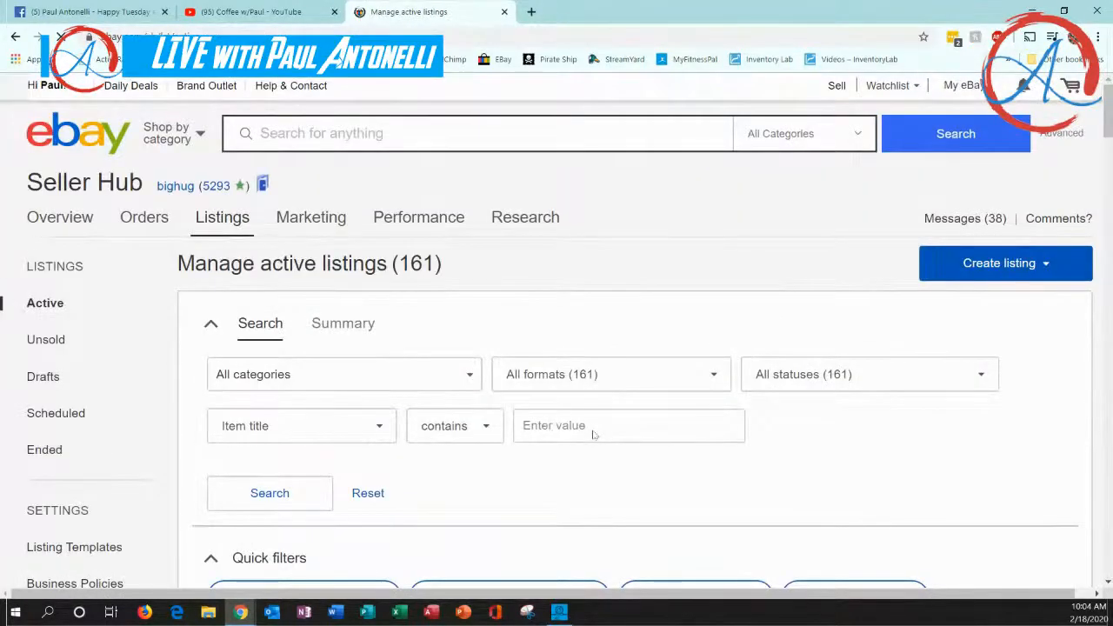
{"action": "scroll", "coordinate": [594, 434], "scroll_direction": "down", "scroll_amount": 4}
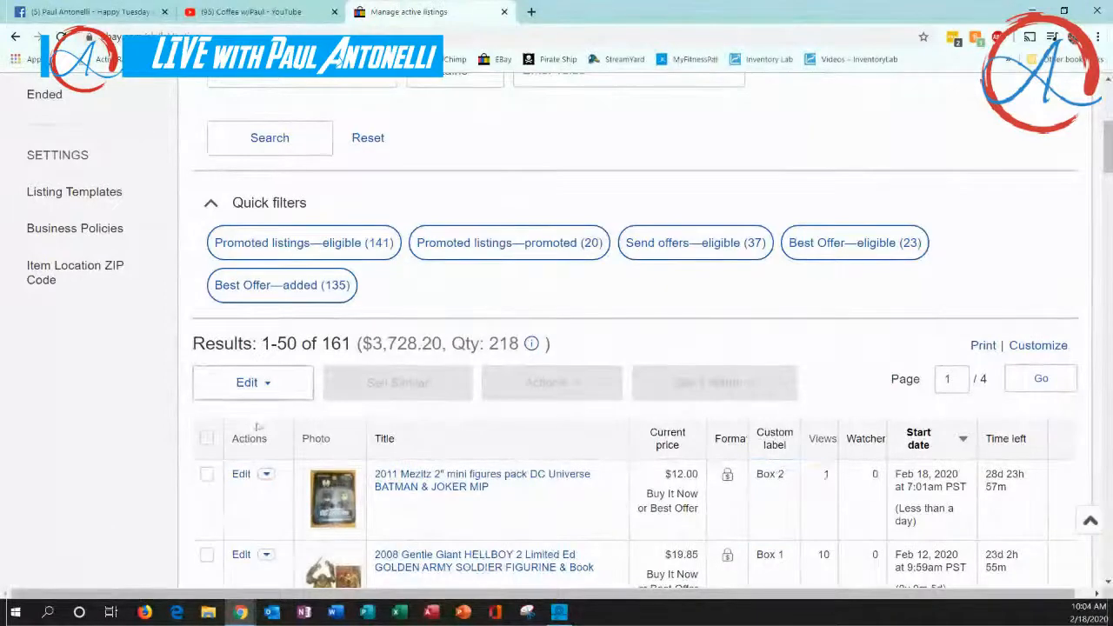
{"action": "scroll", "coordinate": [128, 376], "scroll_direction": "up", "scroll_amount": 5}
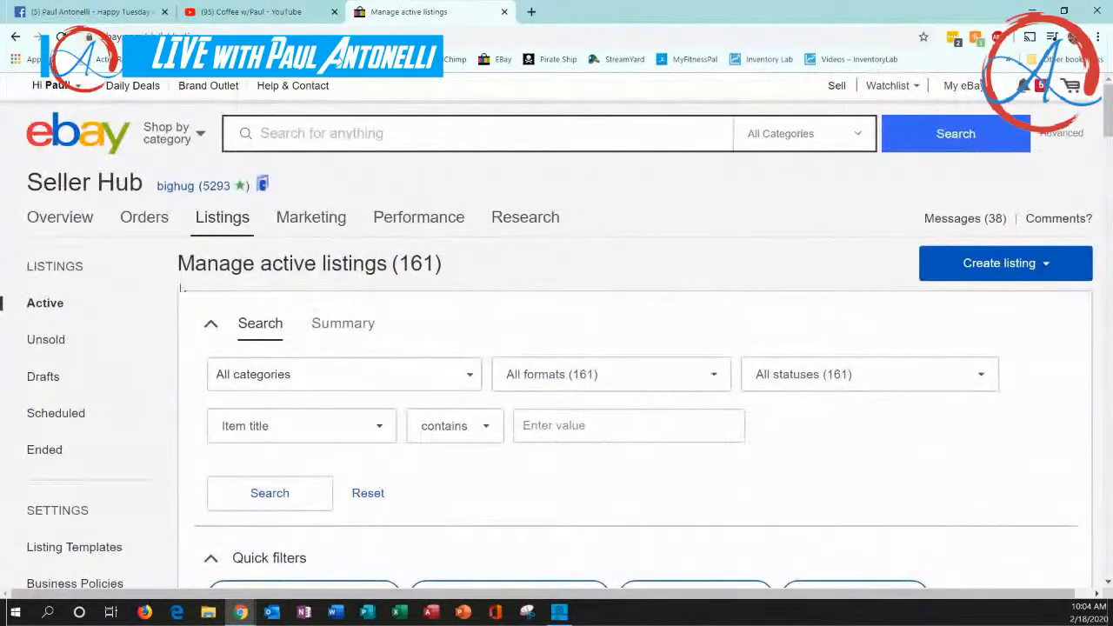
Show the orders awaiting shipment and examine the jeans order and its shipping label option
{"action": "mouse_move", "coordinate": [139, 219]}
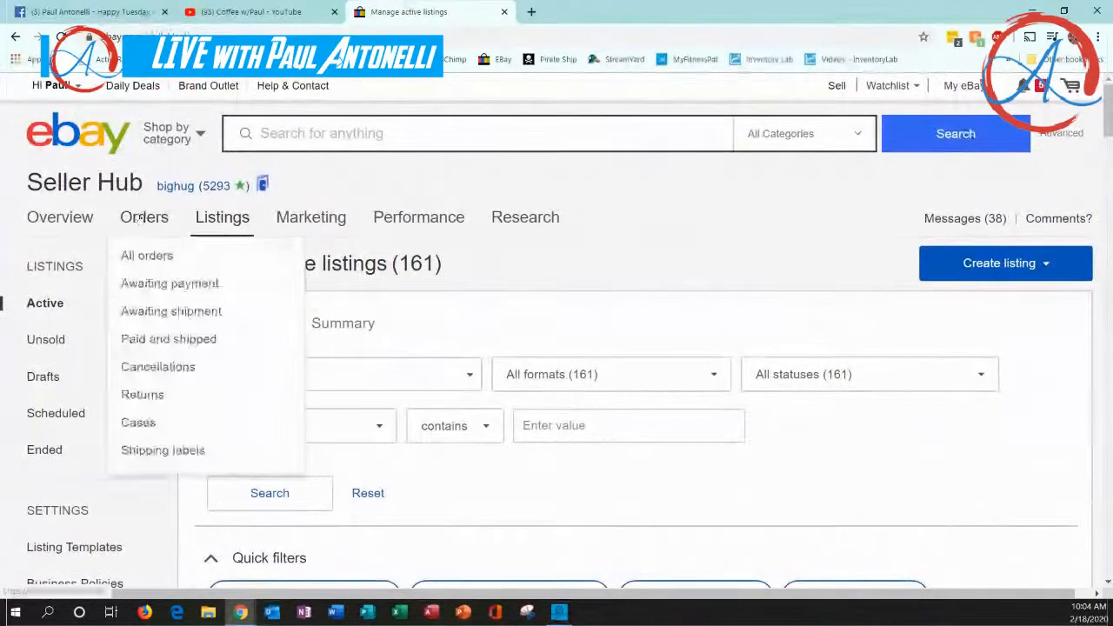
{"action": "left_click", "coordinate": [142, 315]}
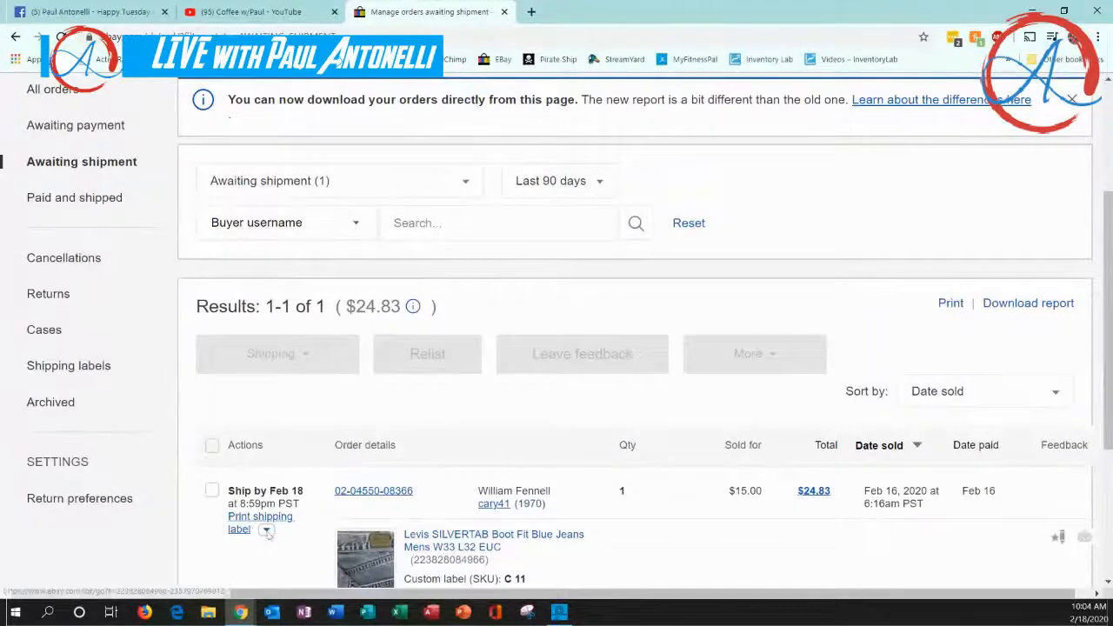
{"action": "scroll", "coordinate": [365, 477], "scroll_direction": "down", "scroll_amount": 2}
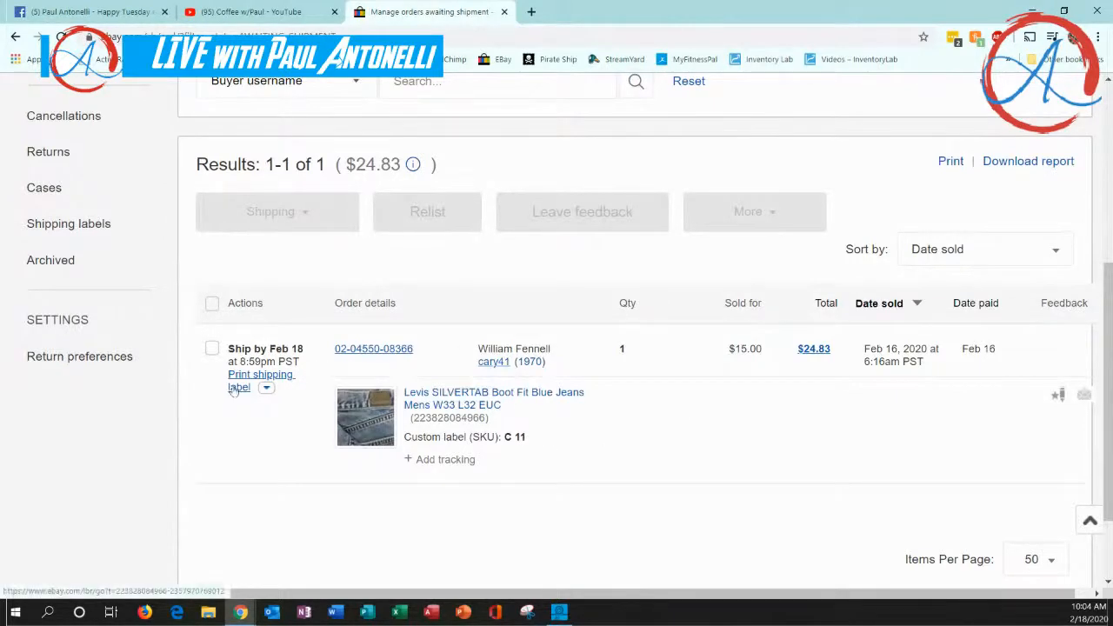
{"action": "scroll", "coordinate": [233, 389], "scroll_direction": "up", "scroll_amount": 5}
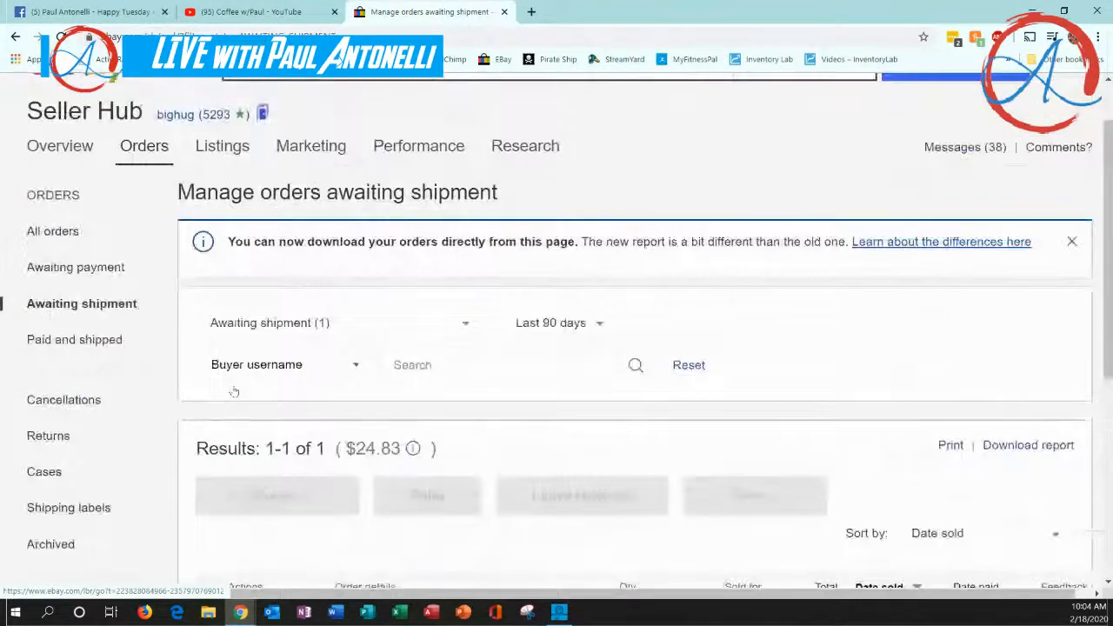